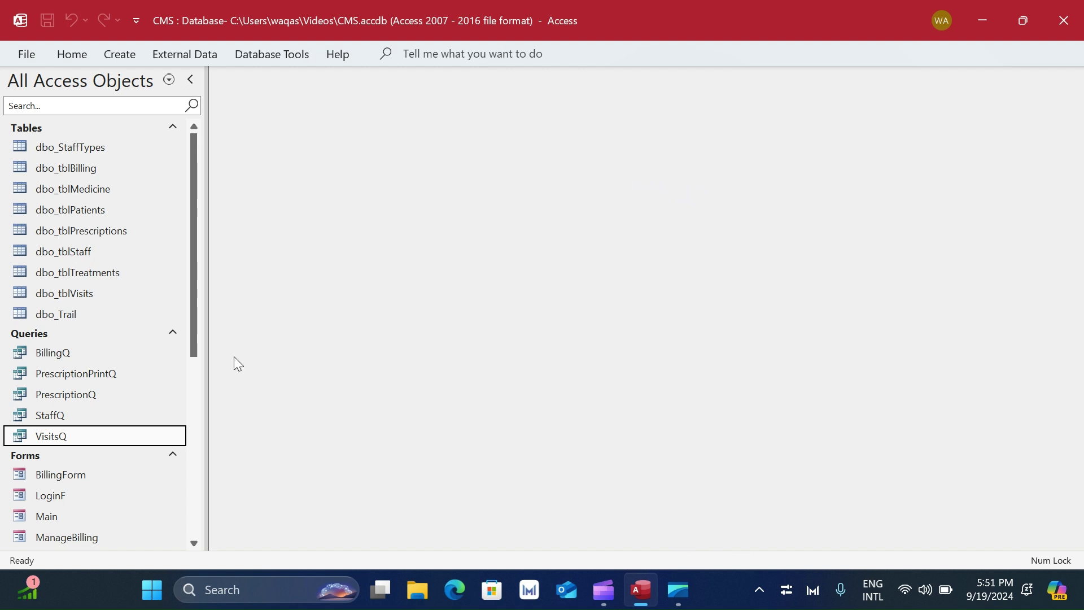
# - Open the VisitsQ query, examine its columns, especially VisitType and FY, and close it
pyautogui.doubleClick(45, 439)
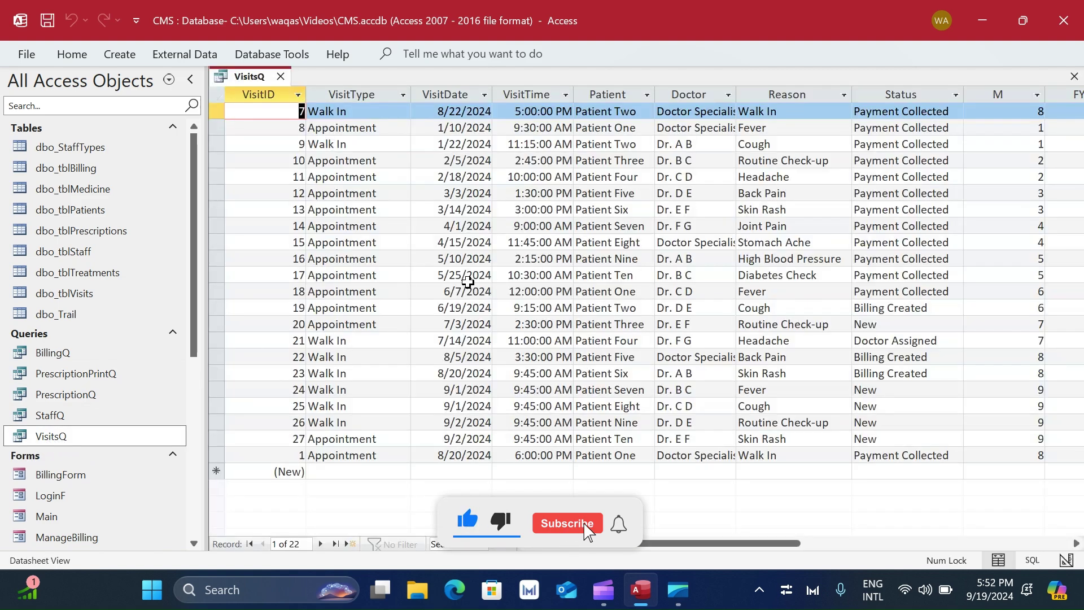
pyautogui.moveTo(621, 546); pyautogui.dragTo(682, 547)
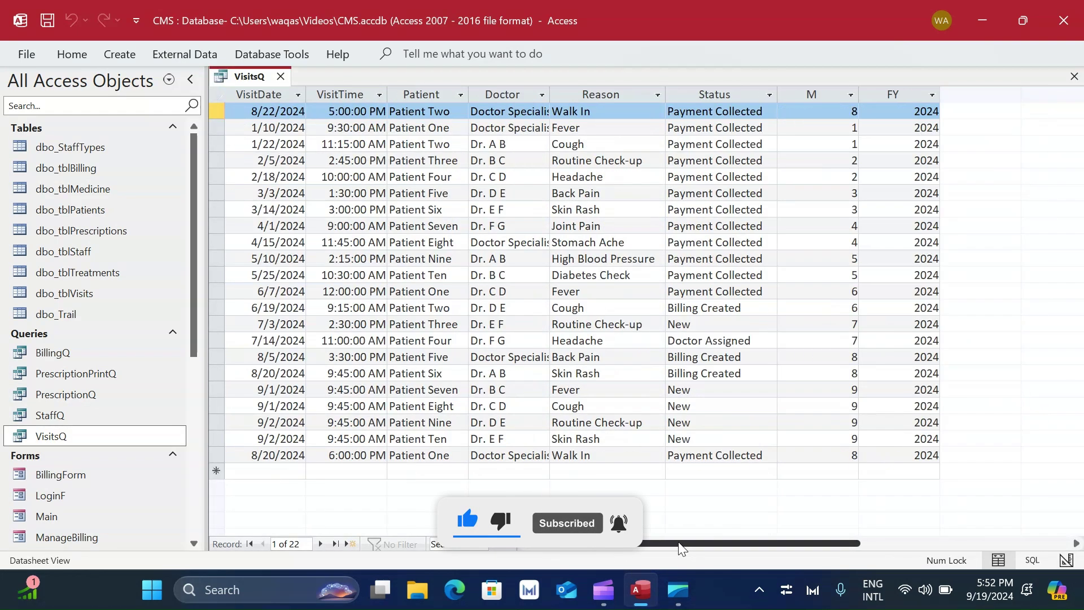
pyautogui.click(898, 94)
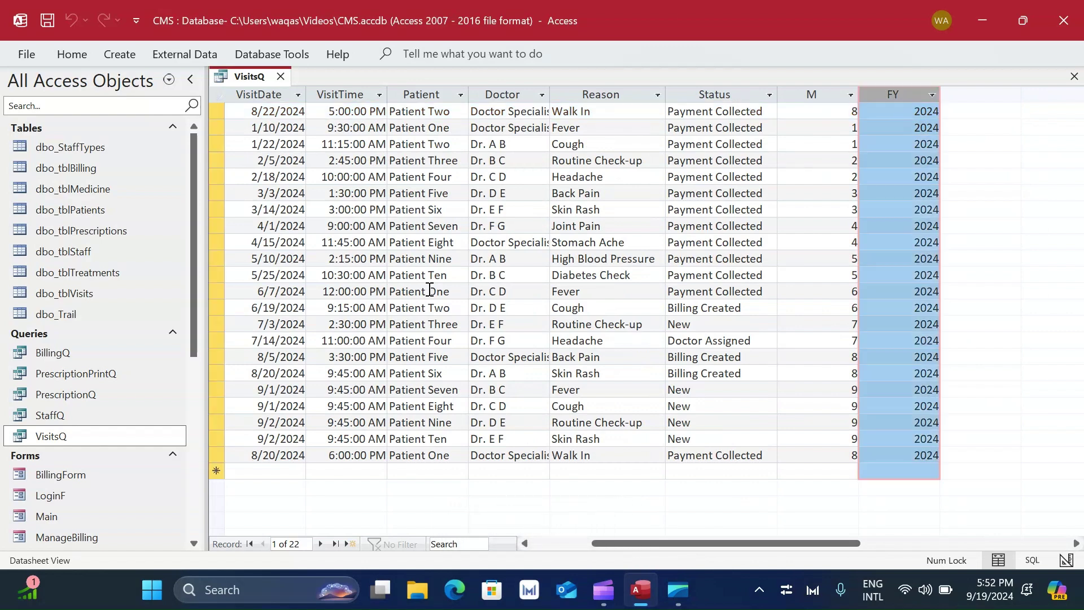
pyautogui.moveTo(643, 548); pyautogui.dragTo(593, 547)
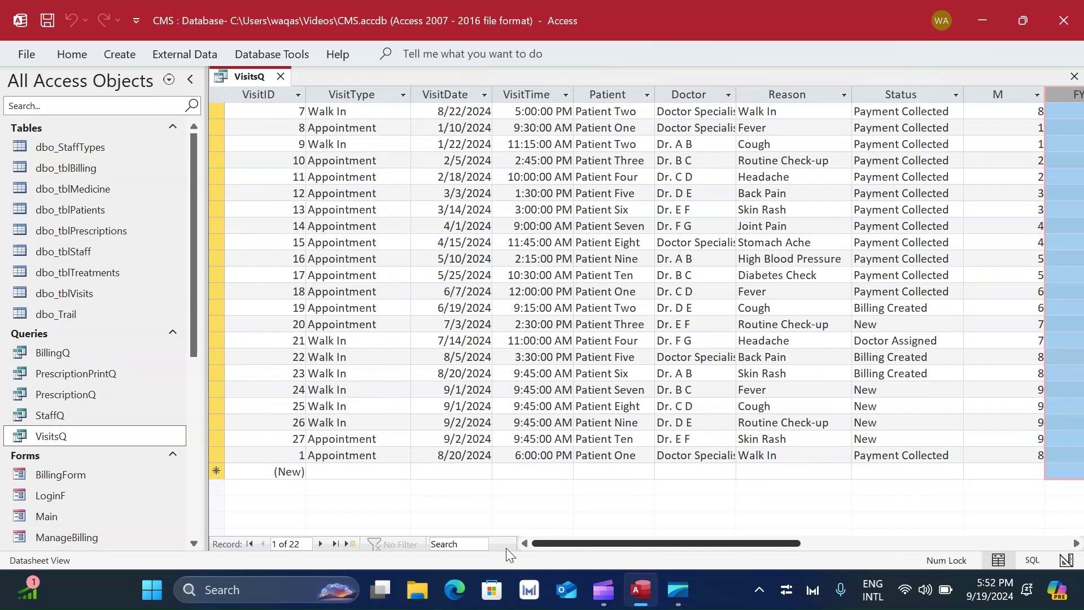
pyautogui.click(366, 93)
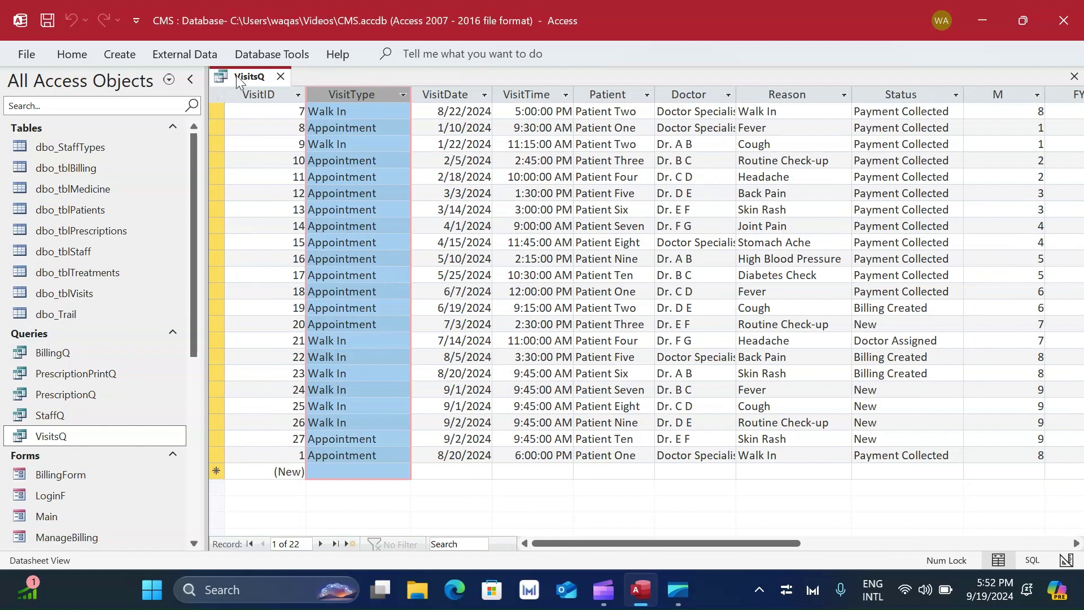
pyautogui.click(280, 76)
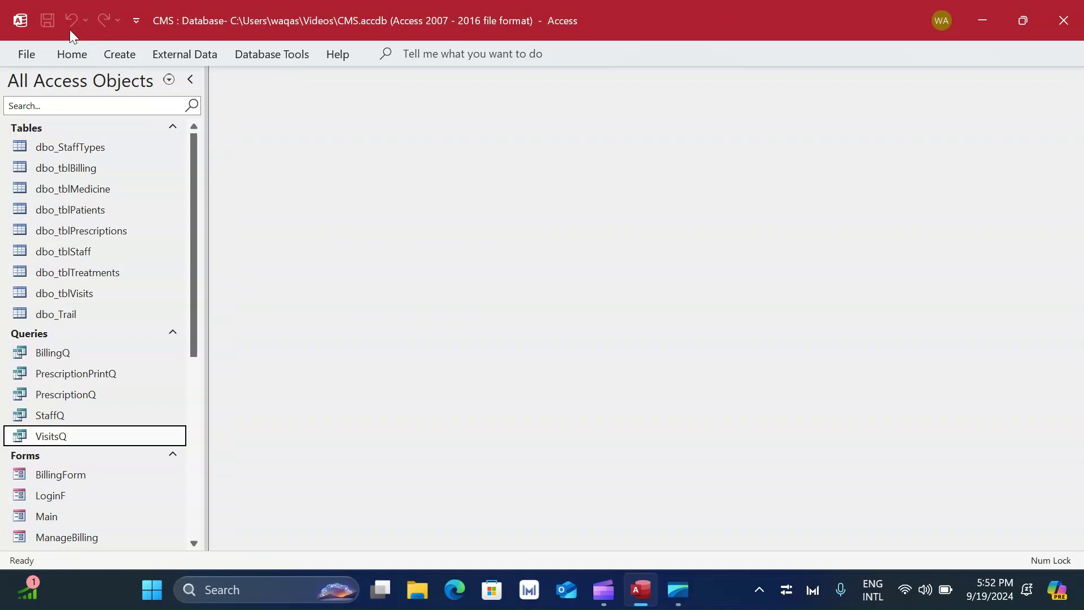
# - Start a new query with the Crosstab Query Wizard and choose the VisitsQ query as its source
pyautogui.click(121, 55)
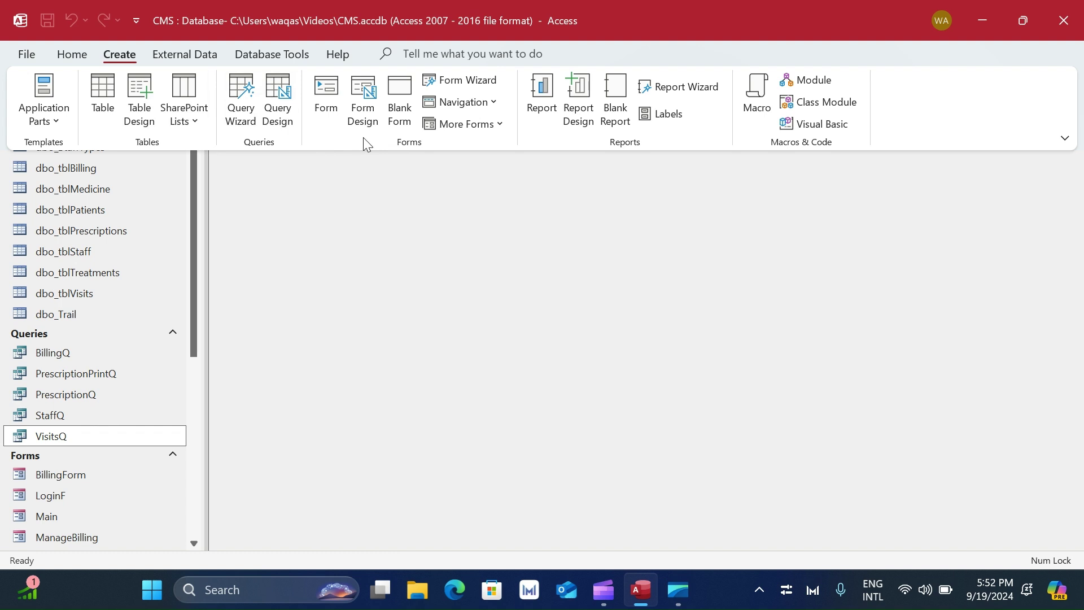
pyautogui.click(249, 128)
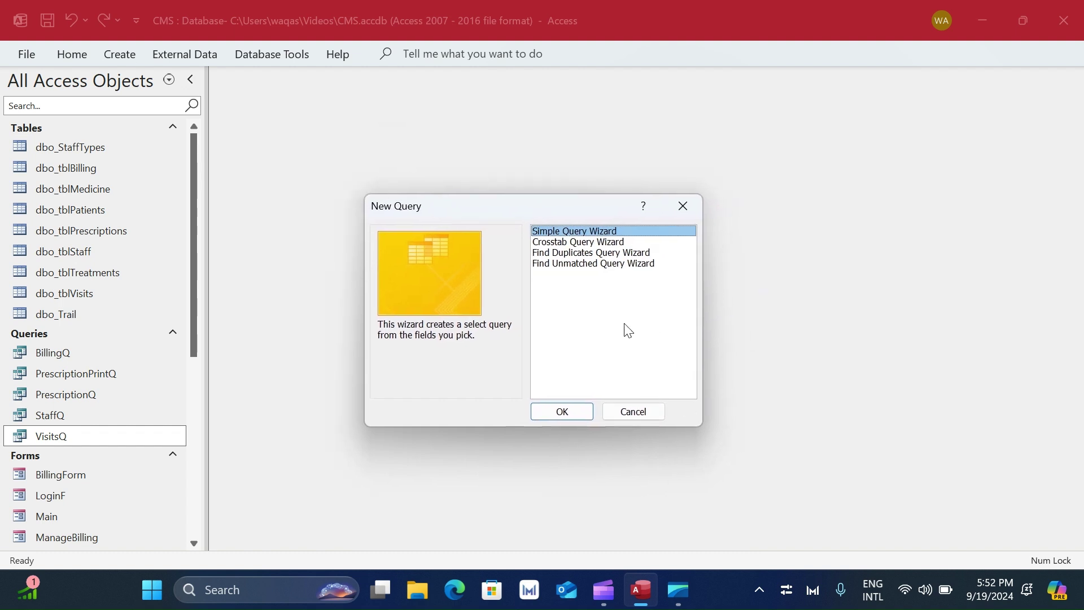
pyautogui.click(558, 242)
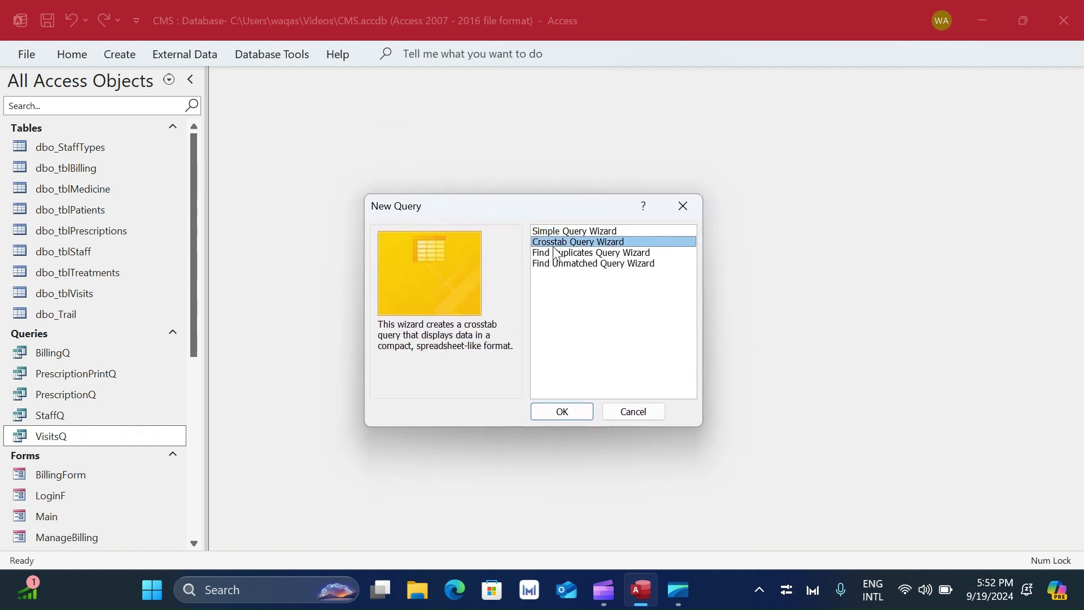
pyautogui.click(562, 412)
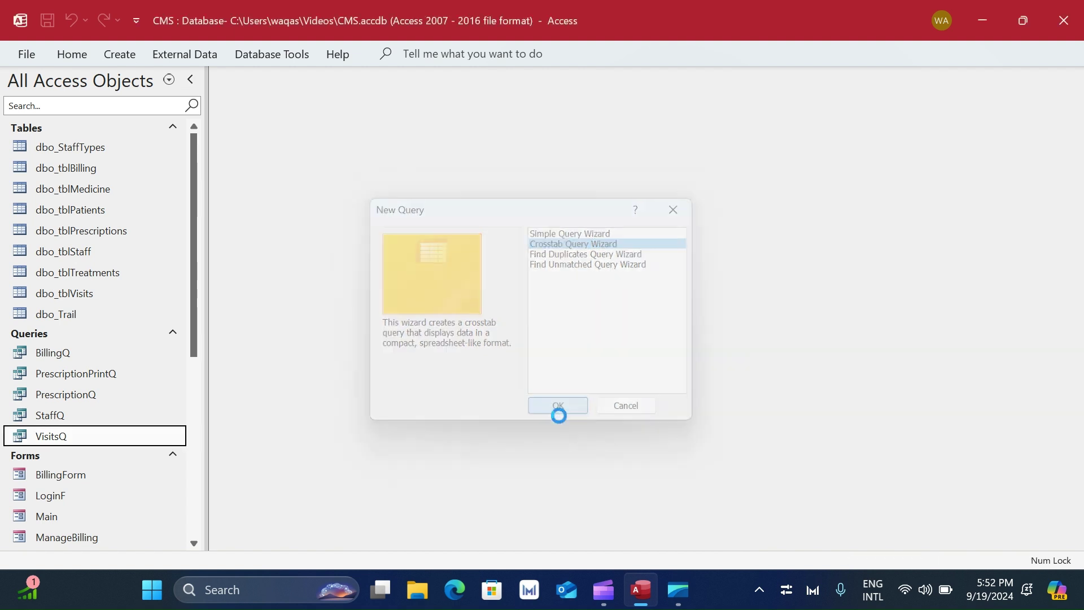
pyautogui.moveTo(557, 83); pyautogui.dragTo(551, 137)
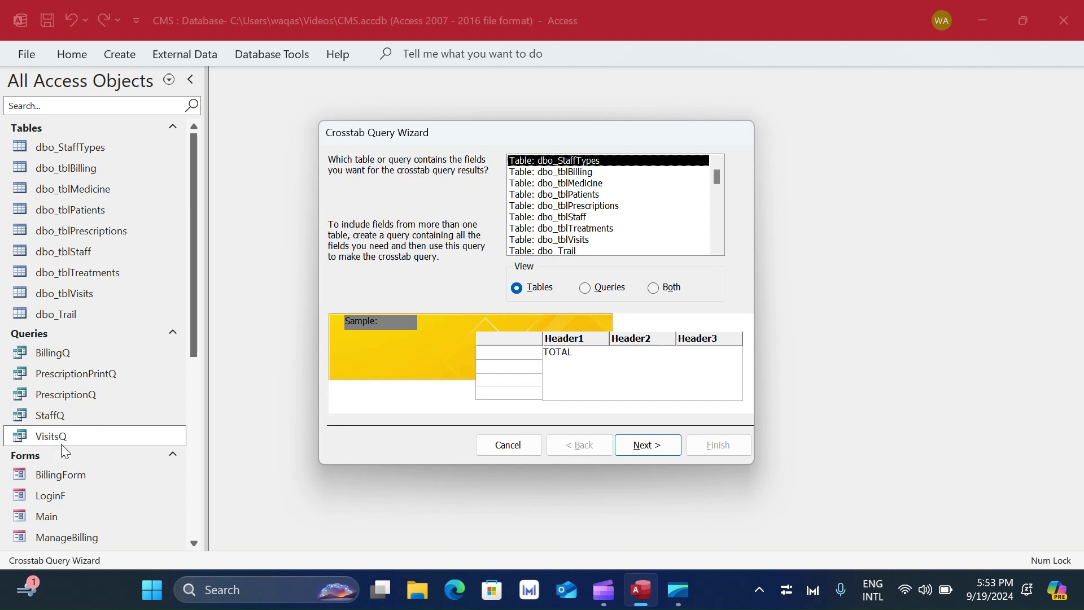
pyautogui.click(585, 288)
pyautogui.click(553, 206)
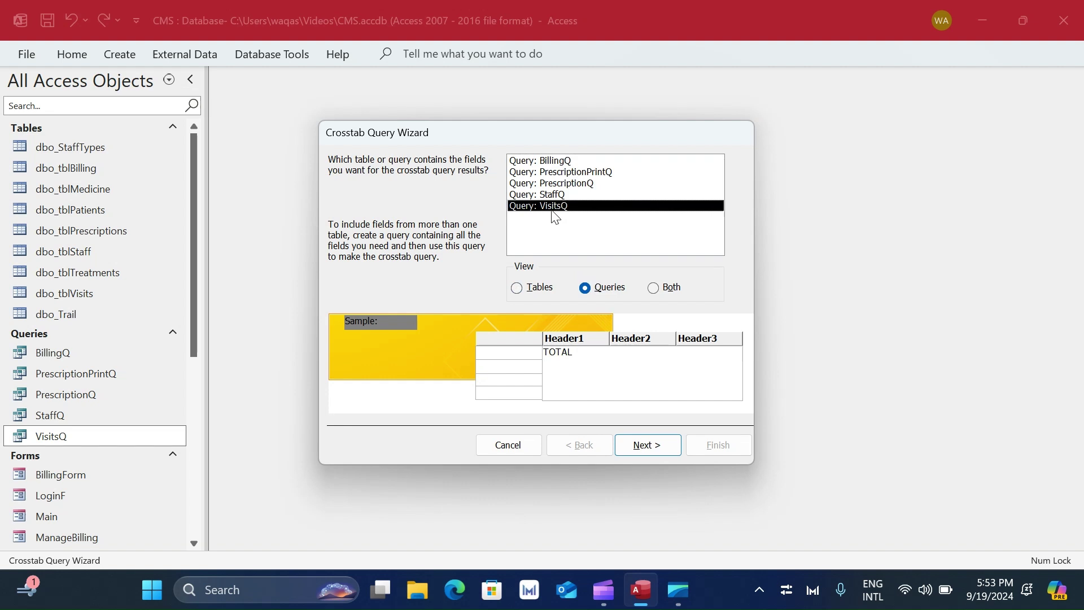
pyautogui.click(656, 452)
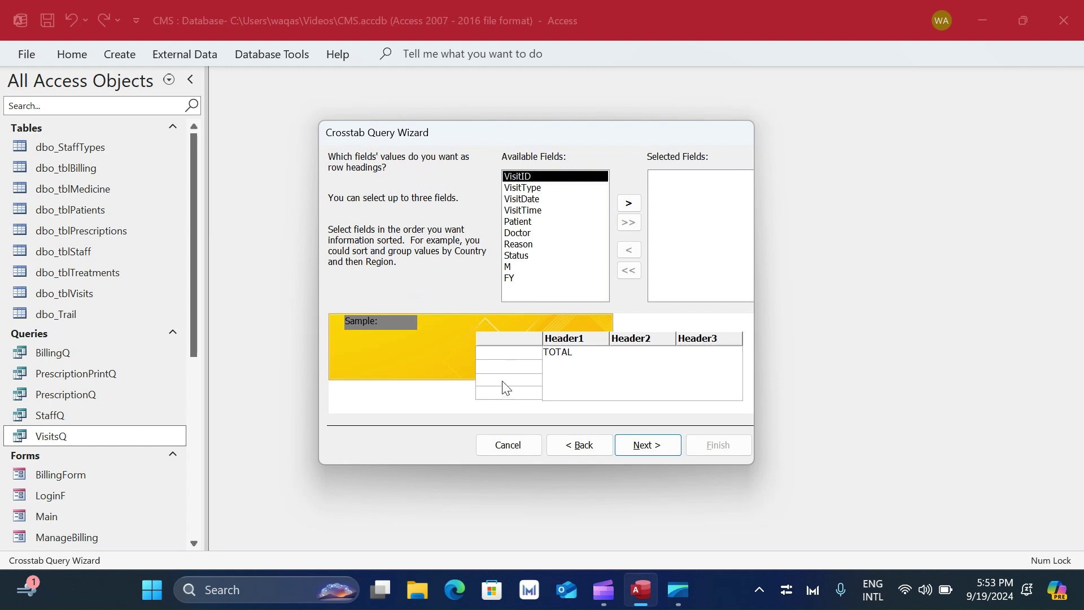
# - Use FY as the row heading and VisitType as the column heading of the crosstab
pyautogui.click(510, 279)
pyautogui.click(628, 203)
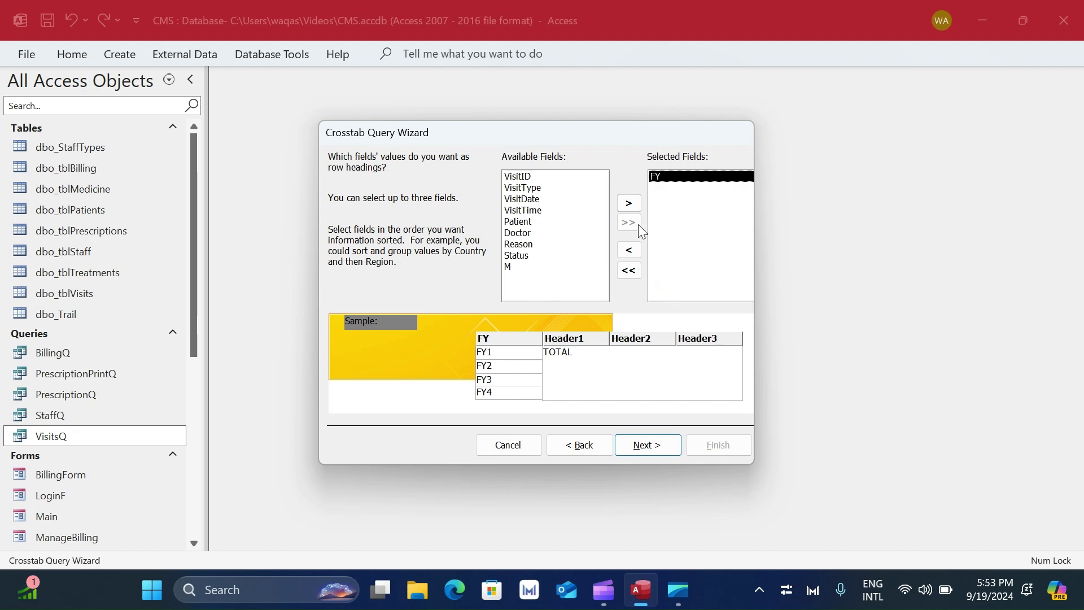
pyautogui.click(649, 446)
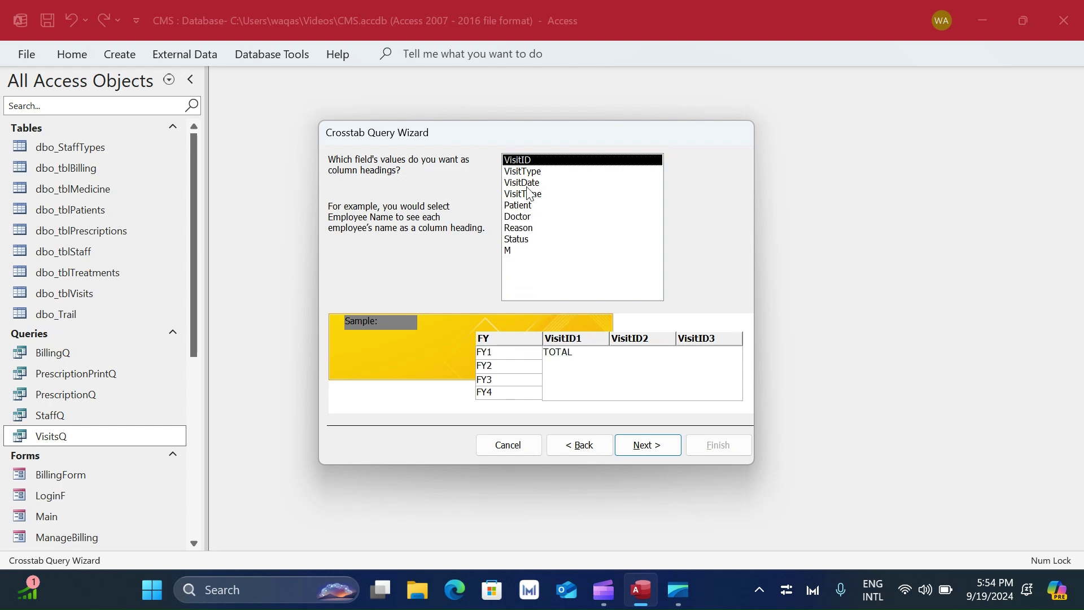
pyautogui.click(513, 174)
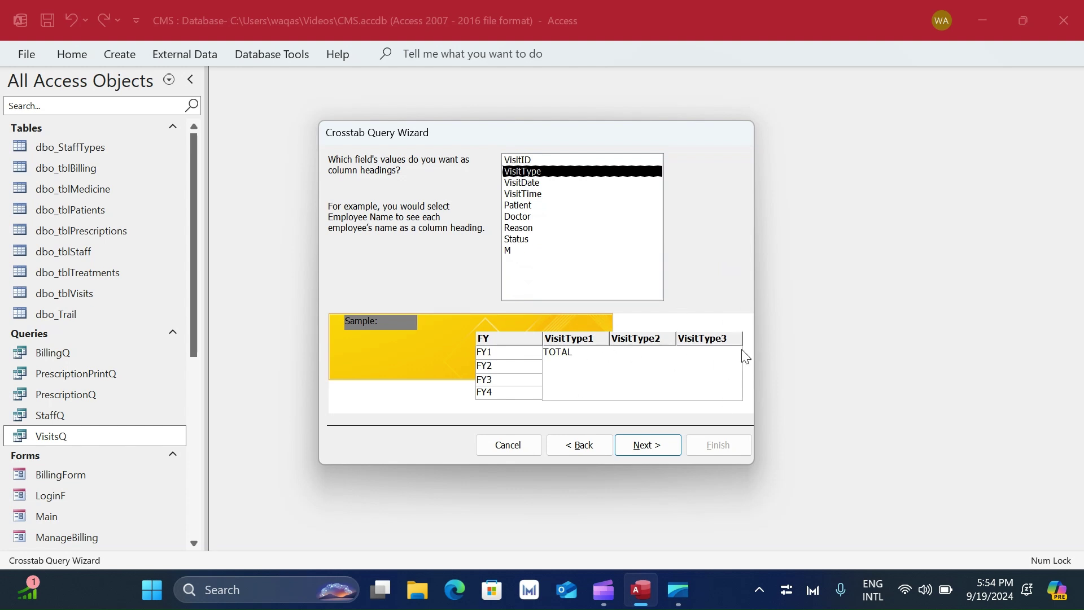
pyautogui.click(643, 447)
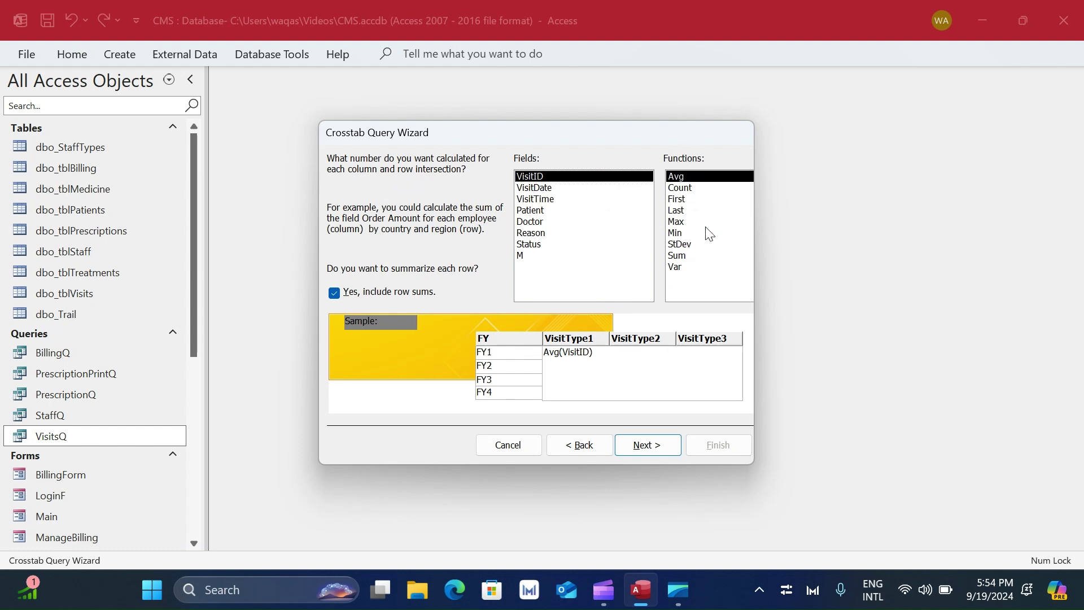
# - Calculate the Count of VisitID at each row and column intersection, with row sums included
pyautogui.click(686, 191)
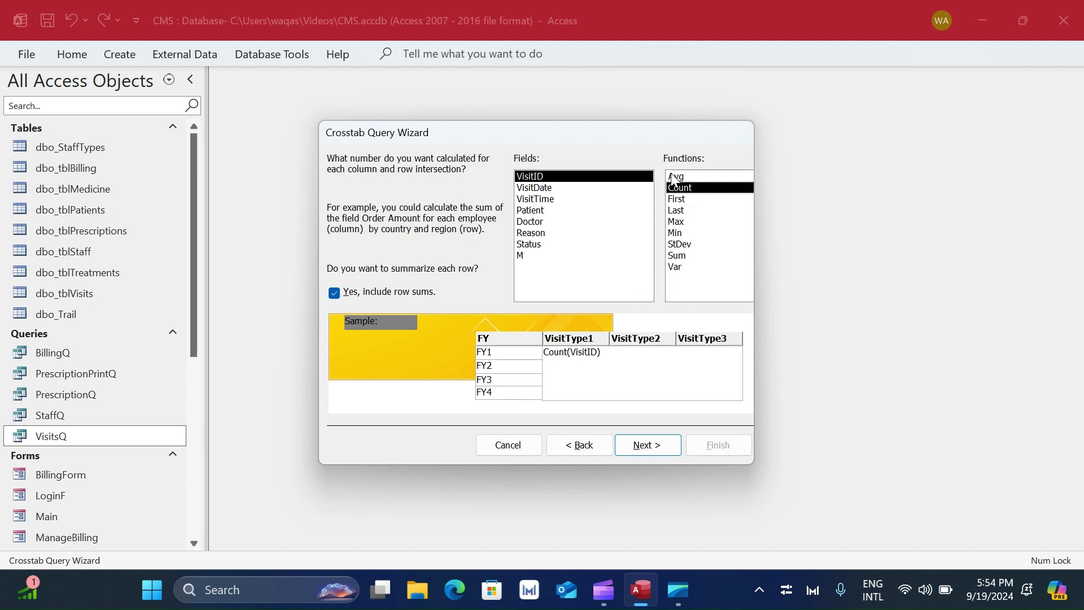
pyautogui.press('Tab')
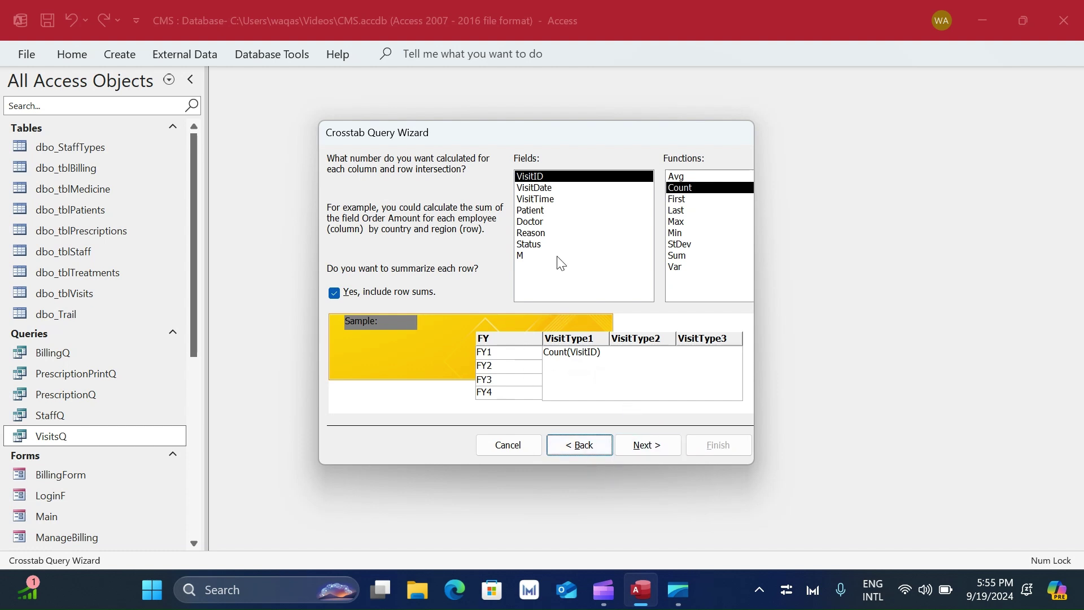
pyautogui.click(648, 445)
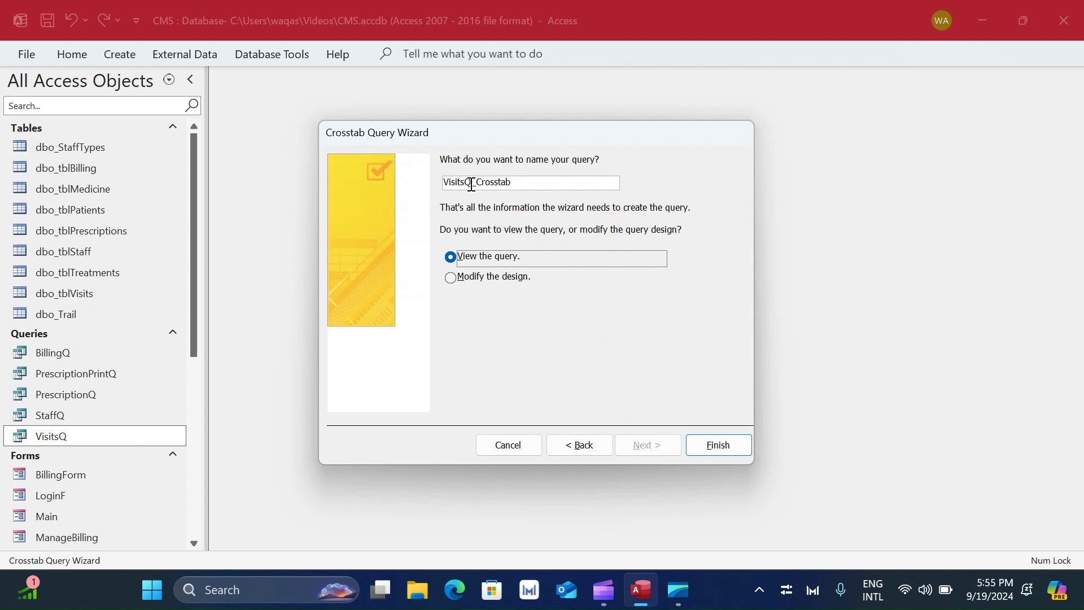
# - Name the crosstab query VisitsQCT and finish the wizard to view its results
pyautogui.moveTo(472, 184); pyautogui.dragTo(587, 187)
pyautogui.write('CT')
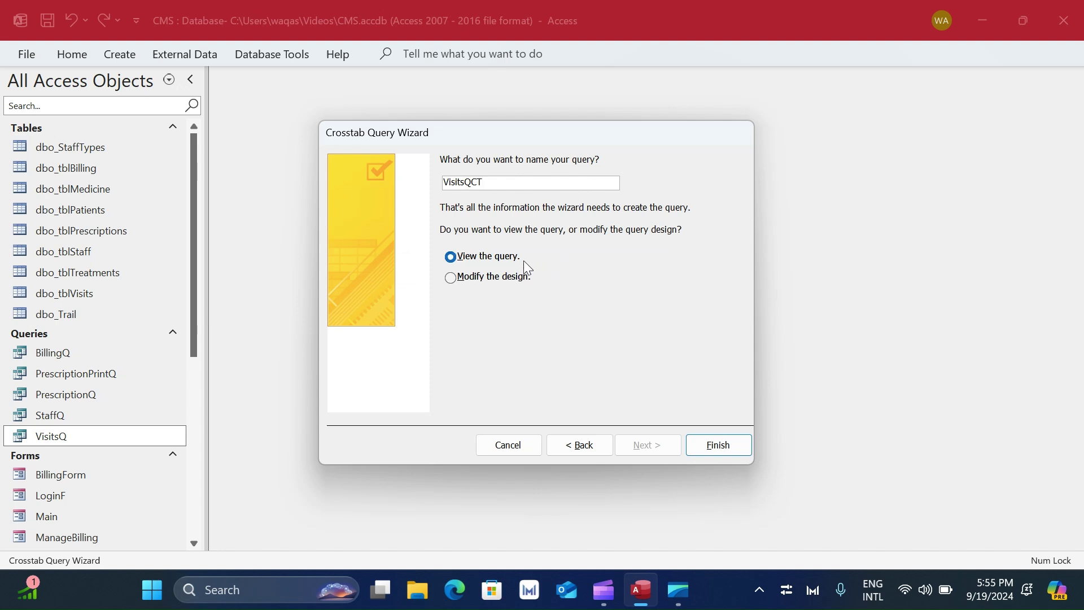
pyautogui.click(715, 449)
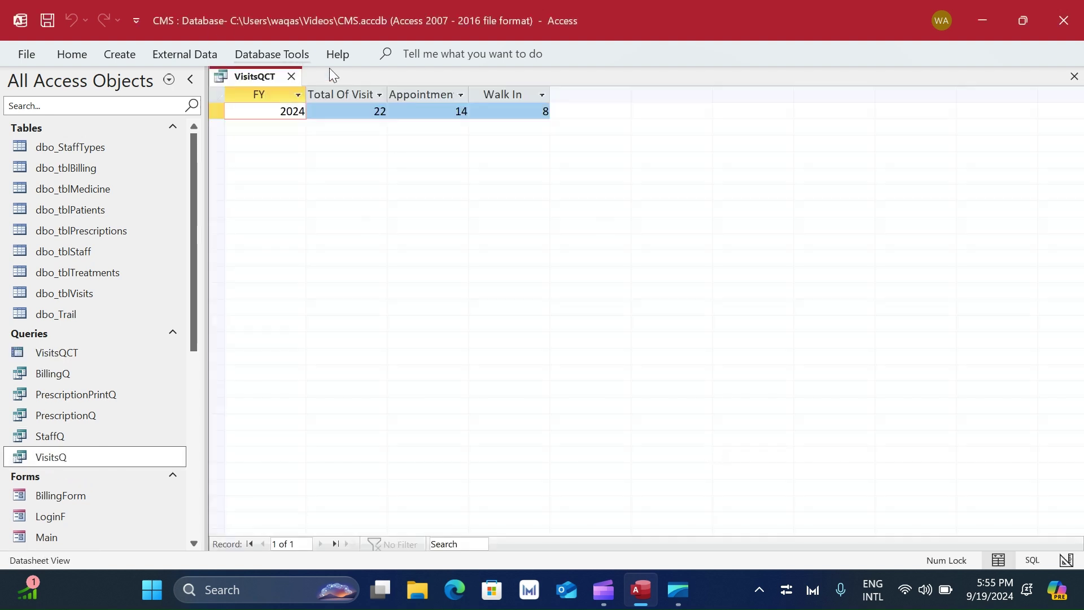
# - Fit the Total Of VisitID and Appointment columns to their headings in the crosstab results, and close the query
pyautogui.doubleClick(387, 94)
pyautogui.doubleClick(485, 94)
pyautogui.click(218, 97)
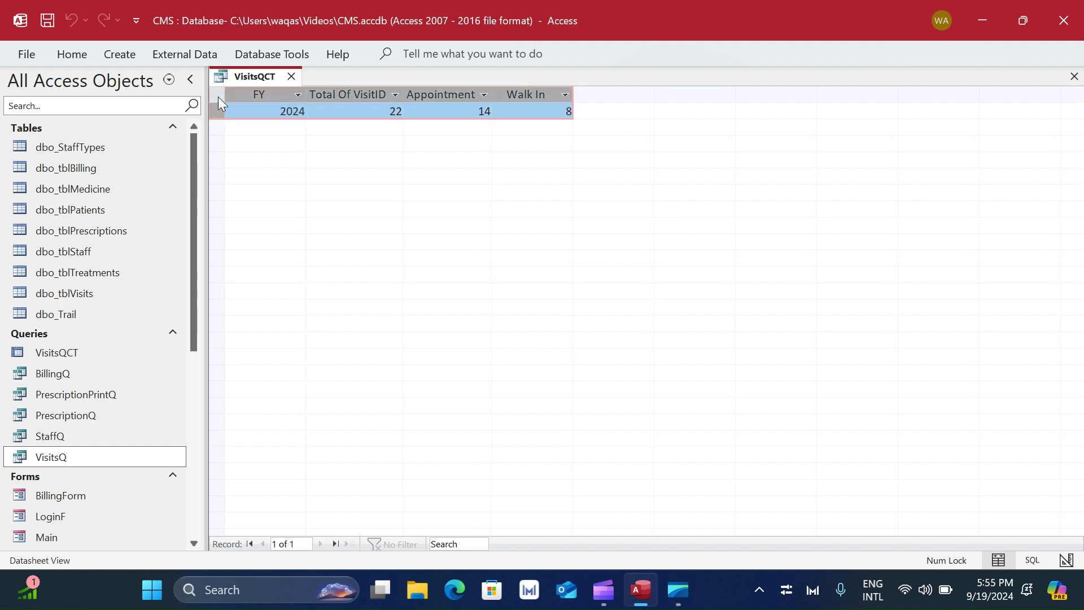
pyautogui.click(294, 112)
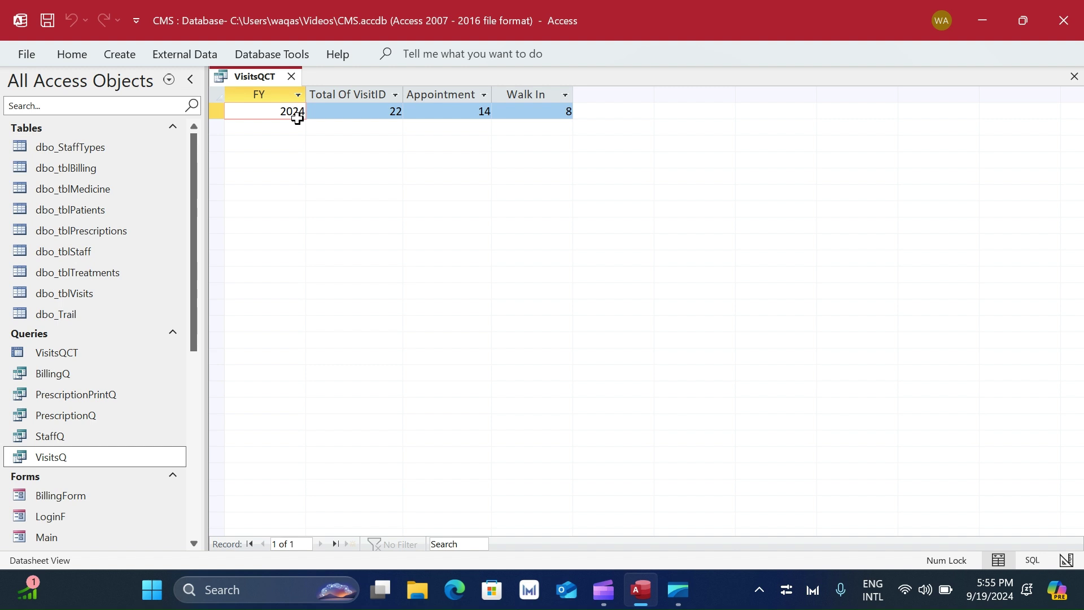
pyautogui.click(343, 99)
pyautogui.click(430, 99)
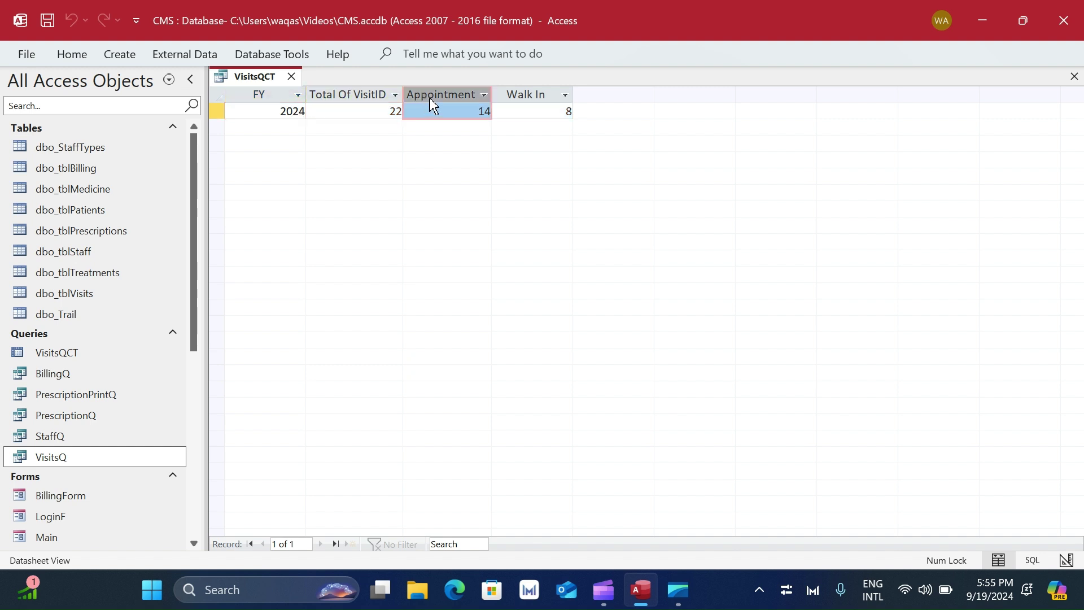
pyautogui.click(516, 106)
pyautogui.click(284, 110)
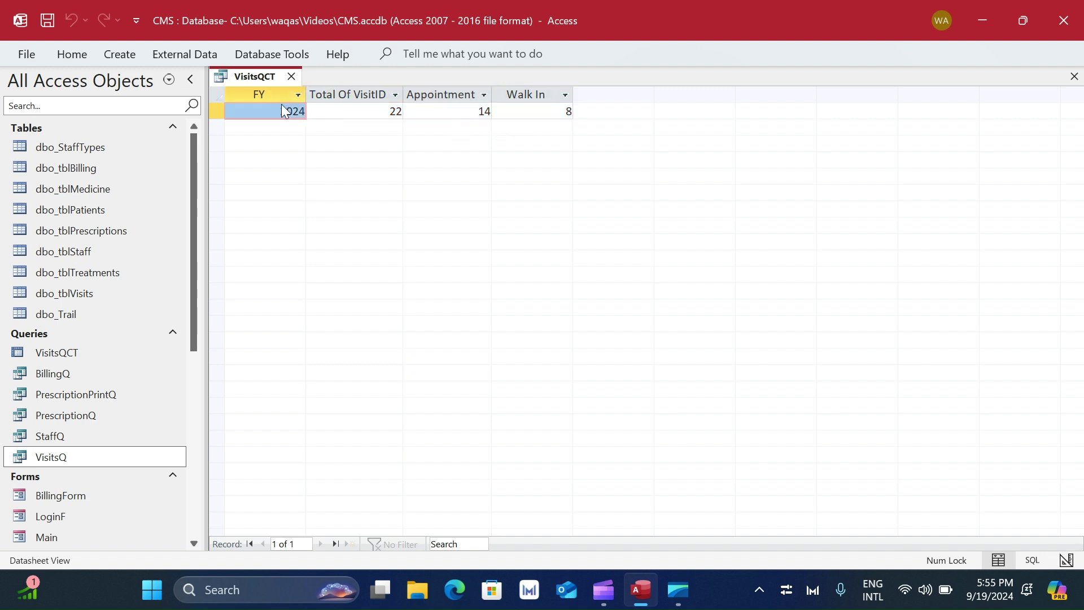
pyautogui.click(291, 77)
pyautogui.click(484, 339)
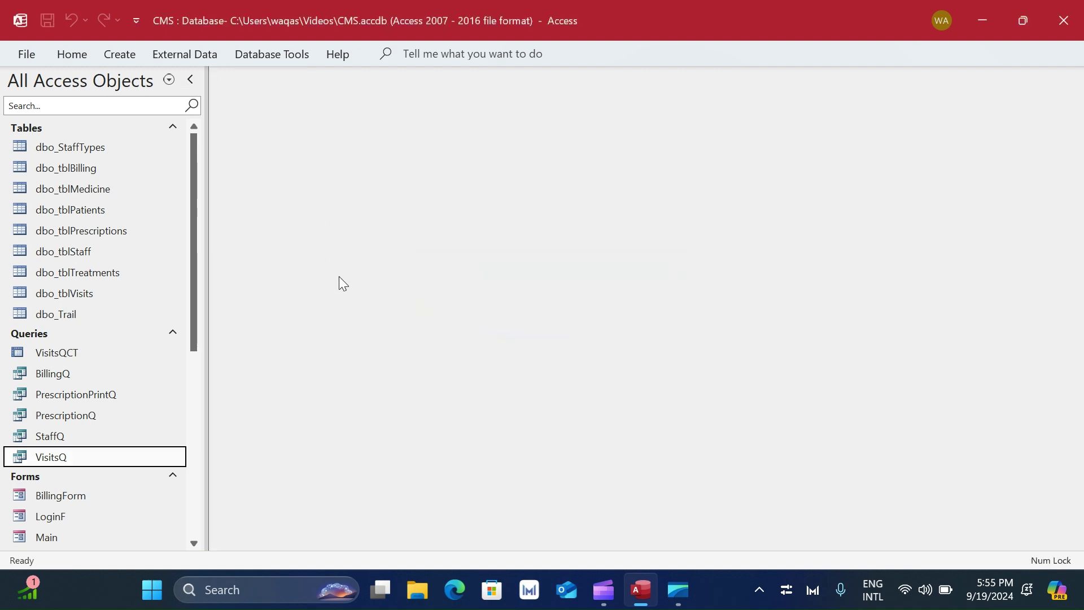
# - Duplicate the VisitsR report under the name AppVWalk and open the copy in Design View
pyautogui.scroll(-5, 164, 424)
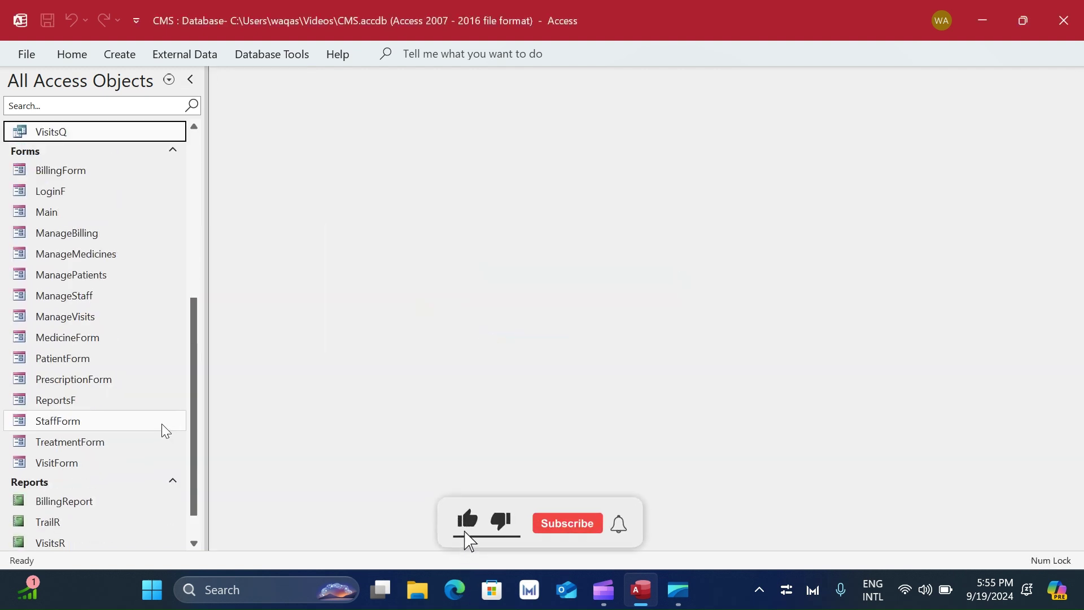
pyautogui.scroll(-2, 97, 468)
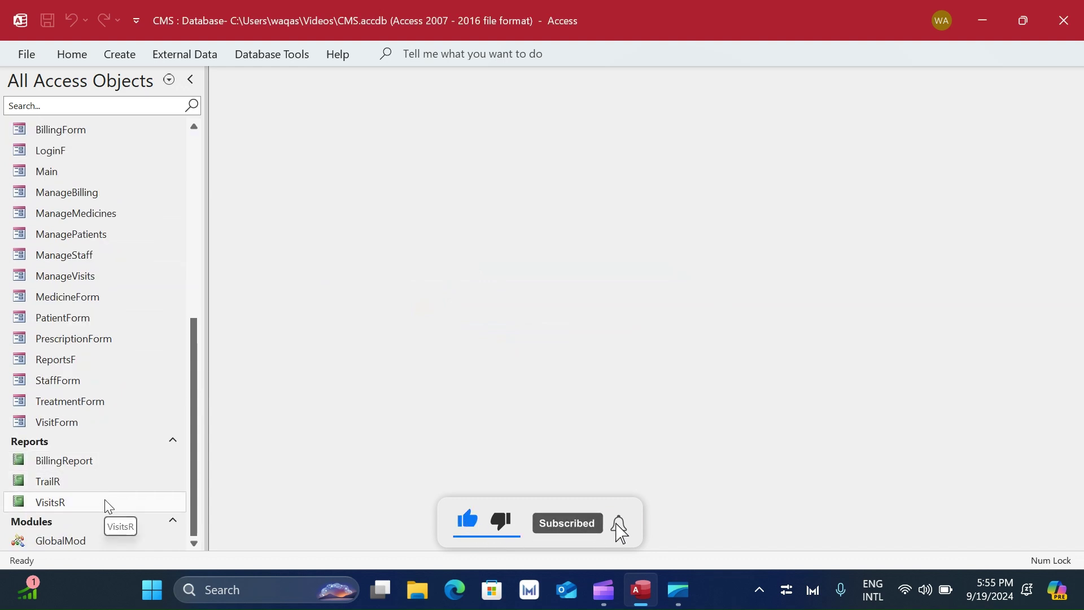
pyautogui.click(109, 489)
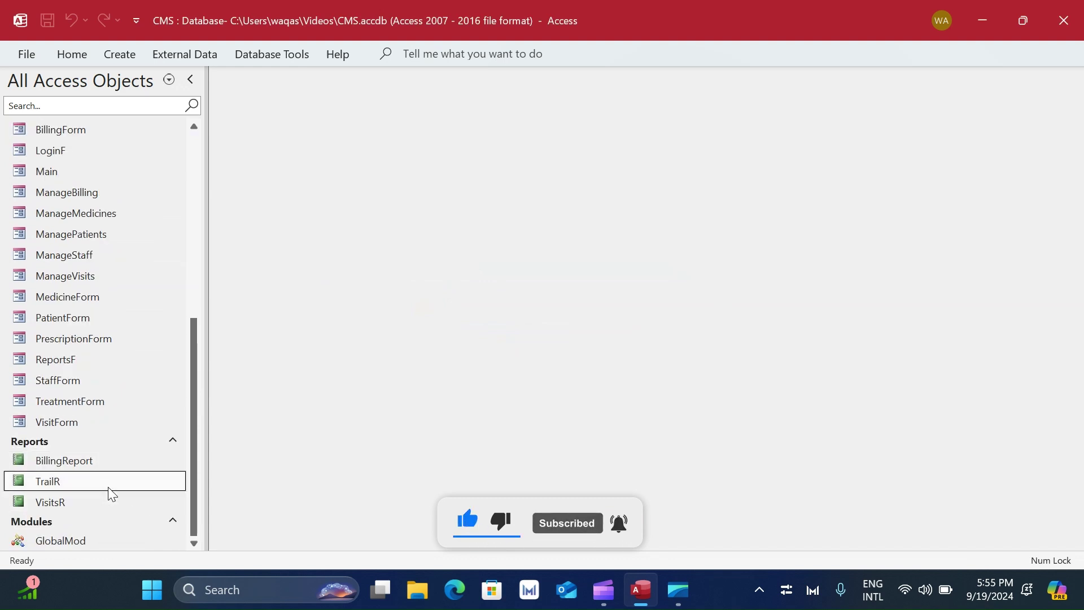
pyautogui.click(110, 502)
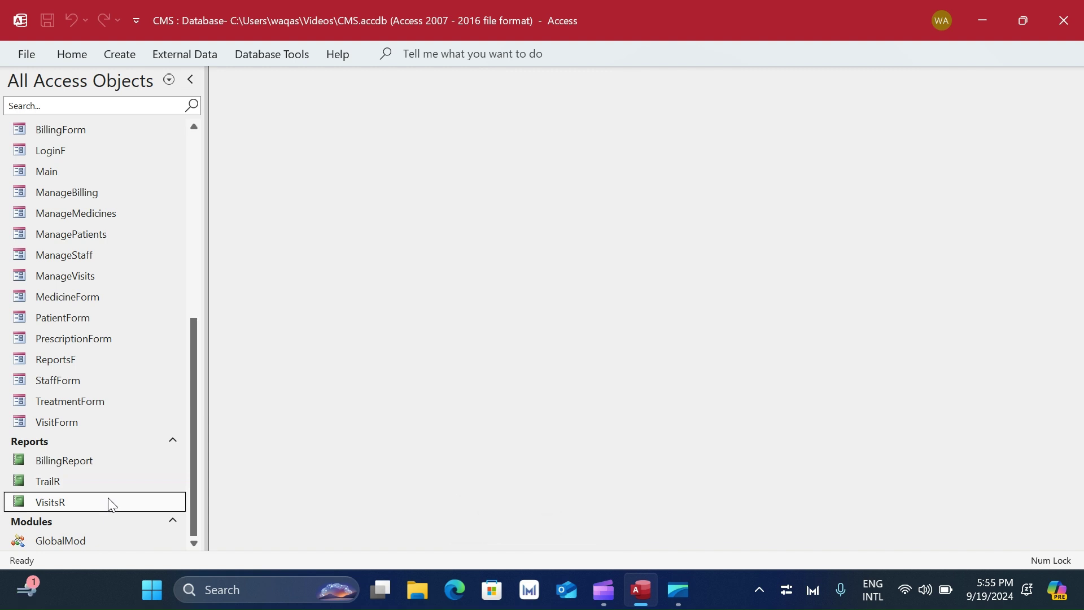
pyautogui.hotkey('ctrl', 'c')
pyautogui.hotkey('ctrl', 'v')
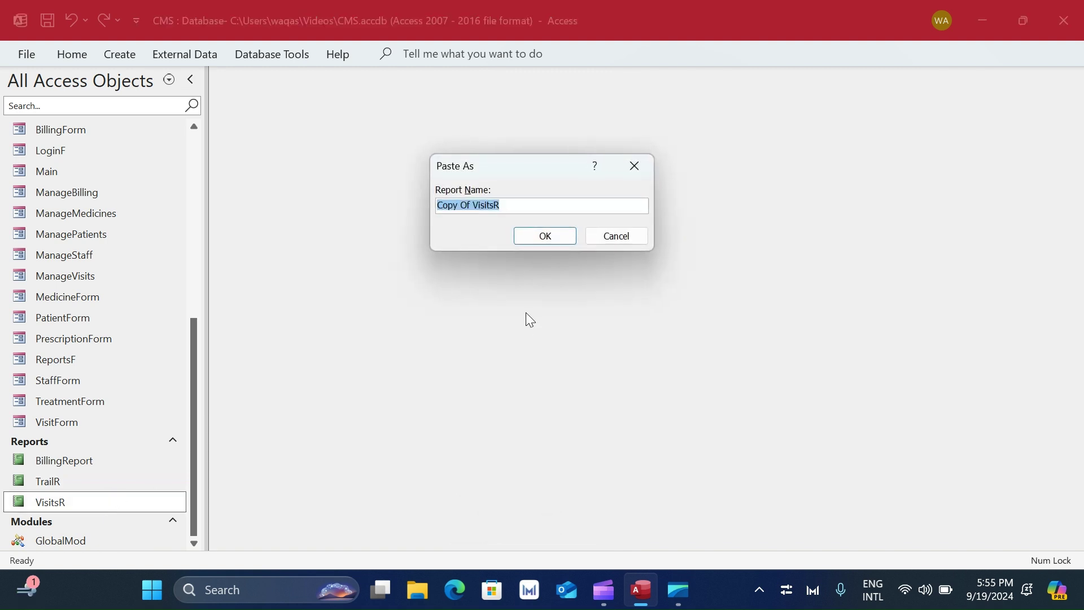
pyautogui.write('App')
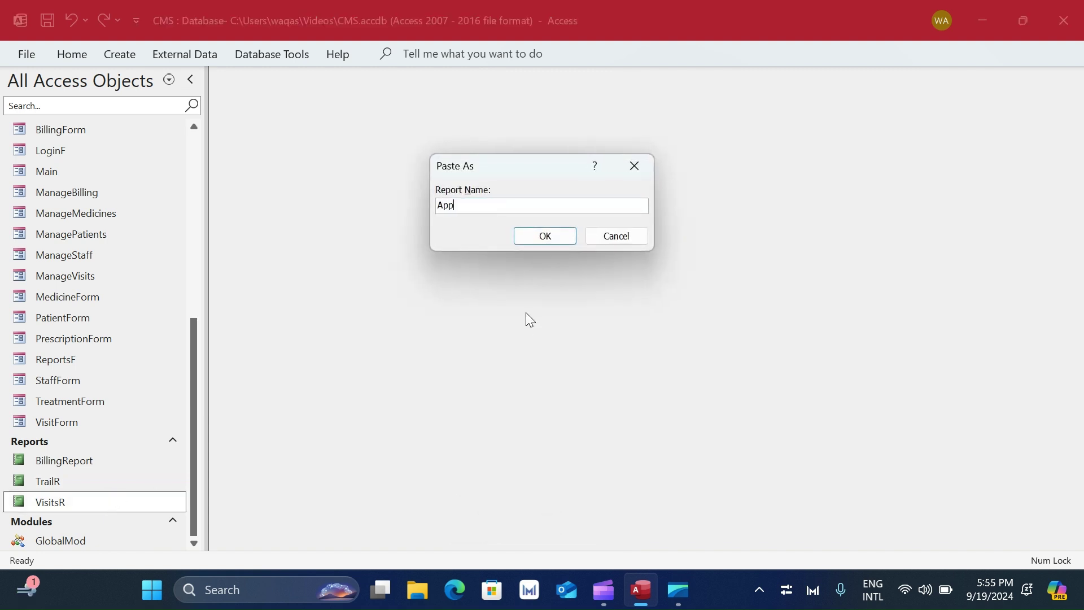
pyautogui.write('VWalk')
pyautogui.press('Return')
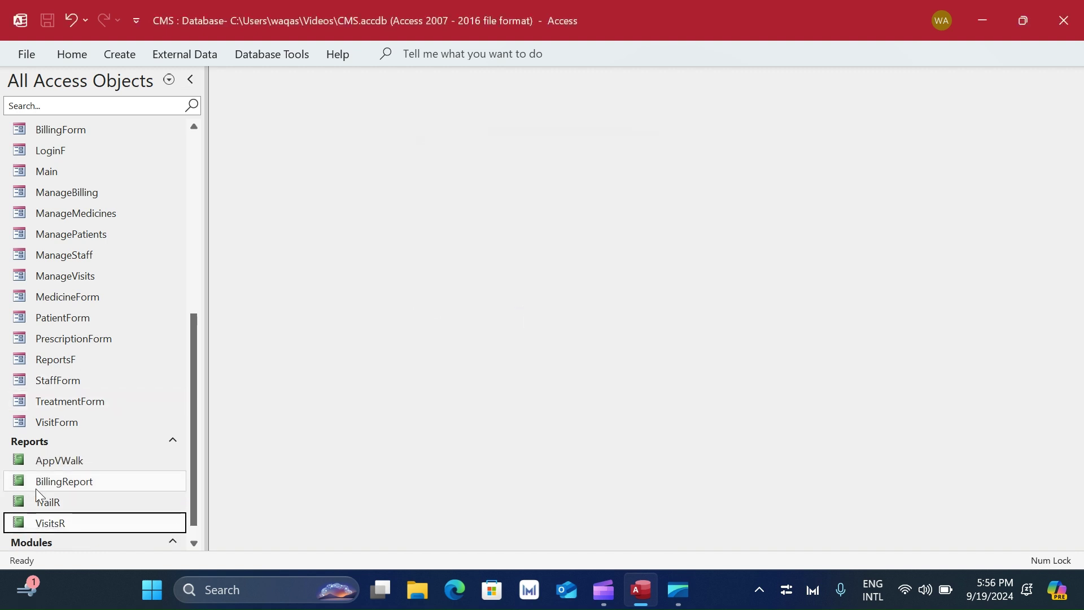
pyautogui.rightClick(106, 468)
pyautogui.click(168, 199)
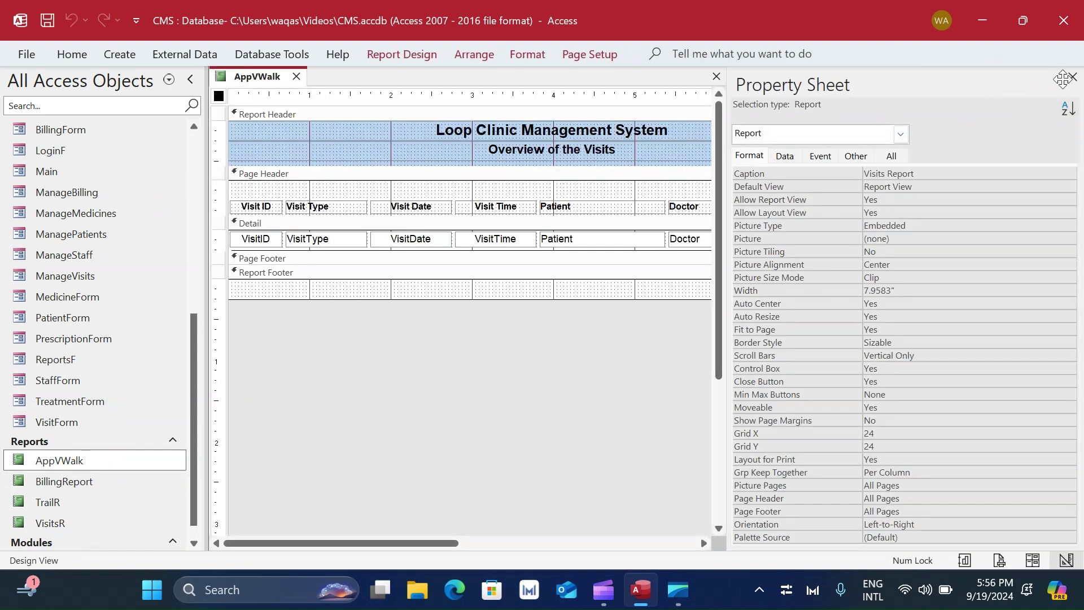
# - Delete all the column labels and text boxes from the Page Header and Detail sections of the report
pyautogui.click(1071, 77)
pyautogui.moveTo(916, 197); pyautogui.dragTo(214, 373)
pyautogui.press('Delete')
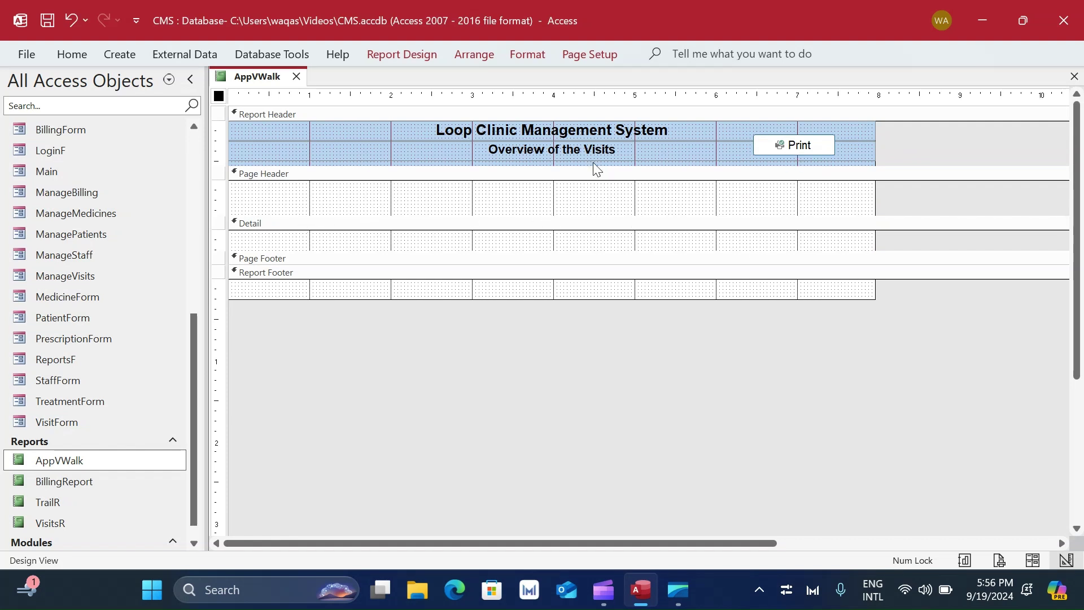
# - Remove the page header and footer, enlarge the Detail section to about 1.7 inches high and collapse the Report Footer
pyautogui.rightClick(497, 244)
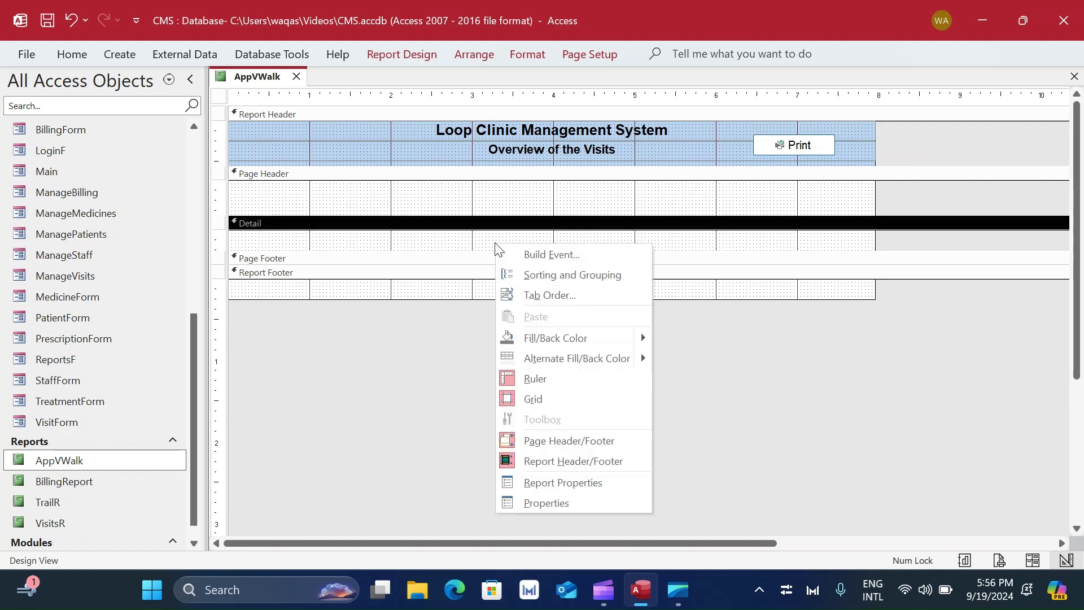
pyautogui.click(560, 442)
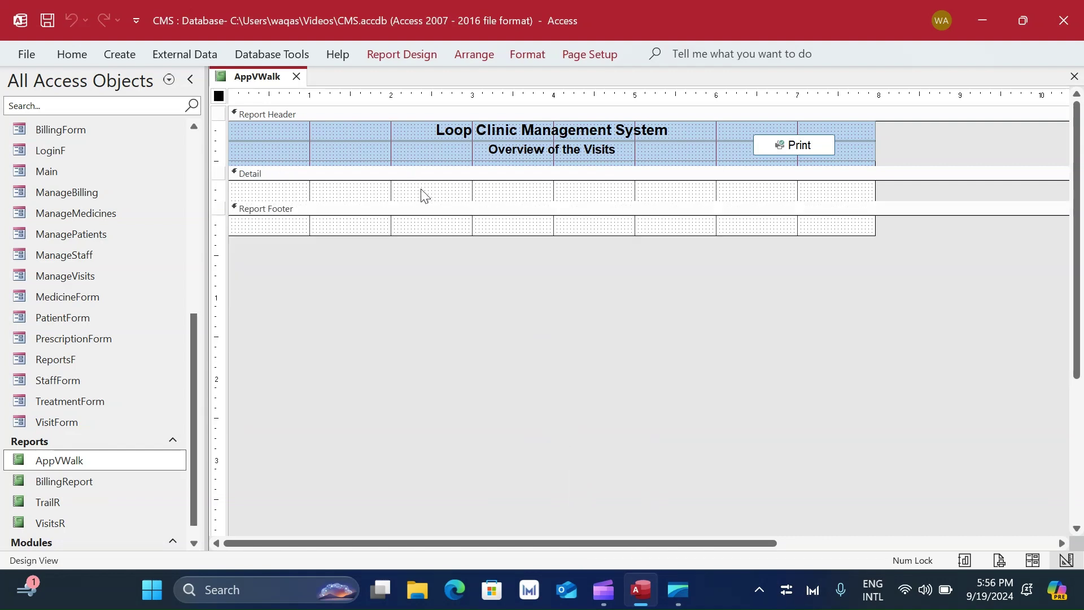
pyautogui.moveTo(432, 204); pyautogui.dragTo(452, 271)
pyautogui.moveTo(477, 306); pyautogui.dragTo(502, 316)
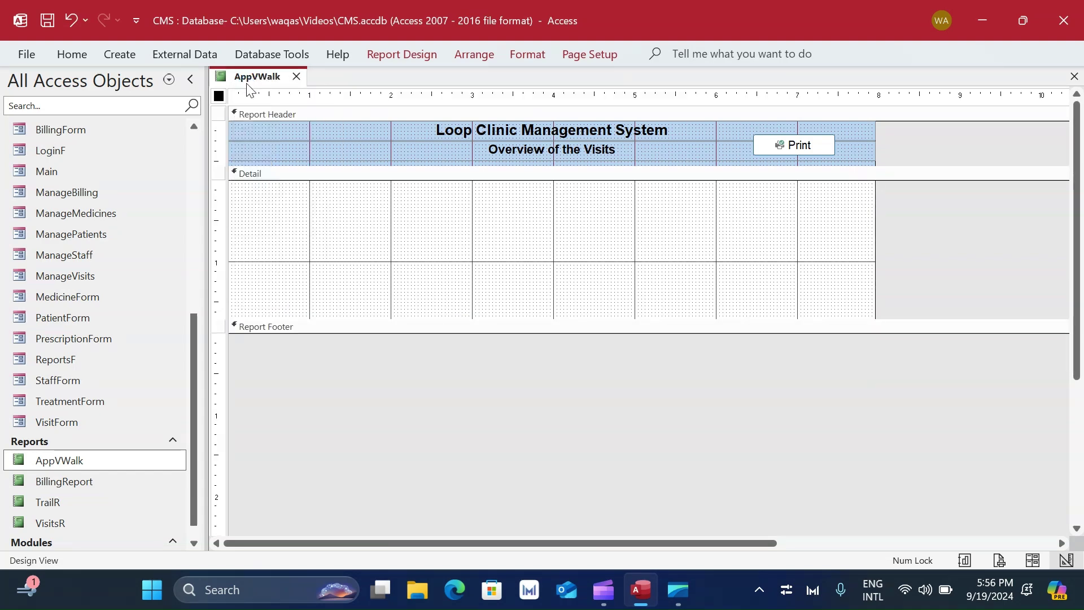
# - Set the report's record source to the VisitsQCT crosstab query
pyautogui.scroll(6, 155, 265)
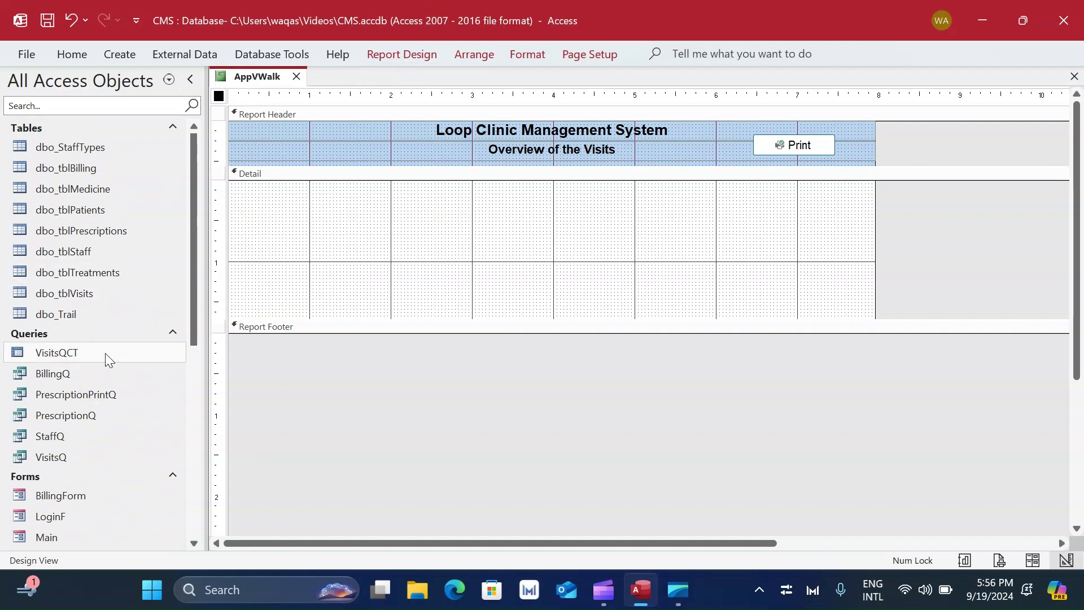
pyautogui.click(429, 59)
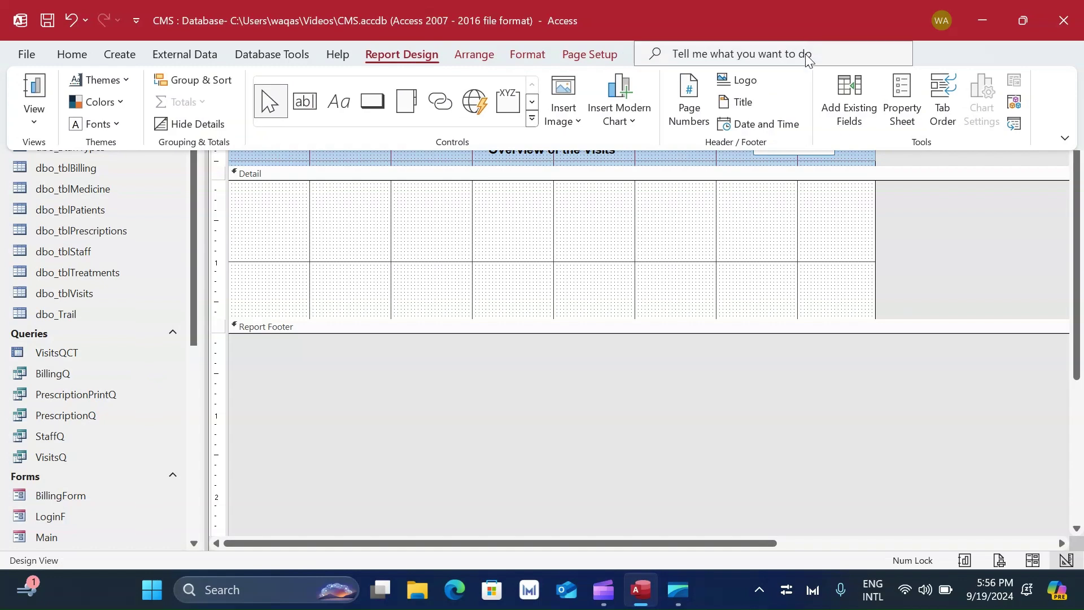
pyautogui.click(900, 110)
pyautogui.click(784, 156)
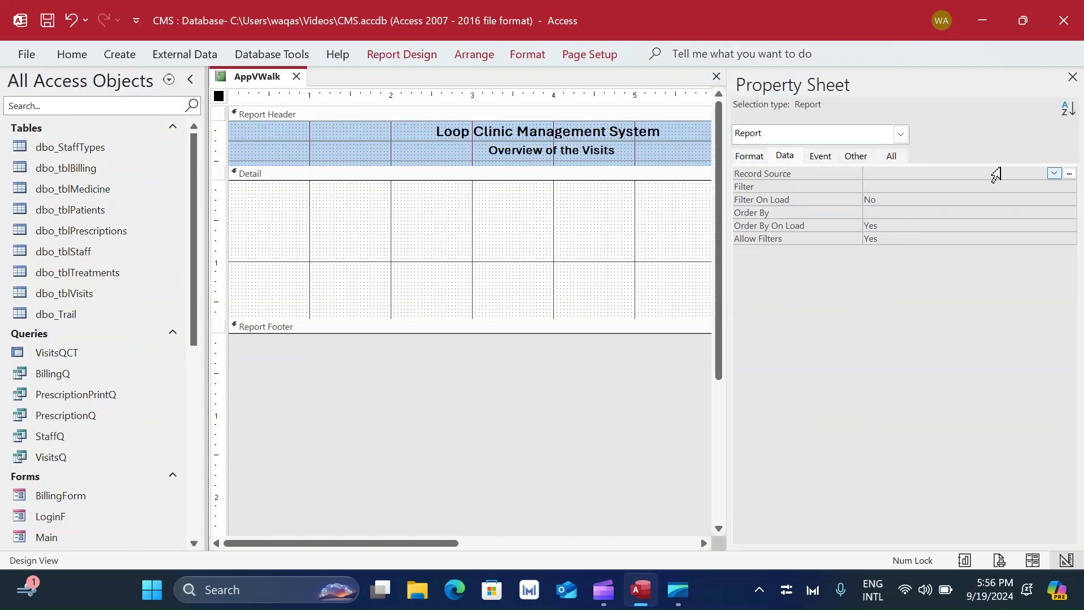
pyautogui.click(995, 172)
pyautogui.write('visitsQ')
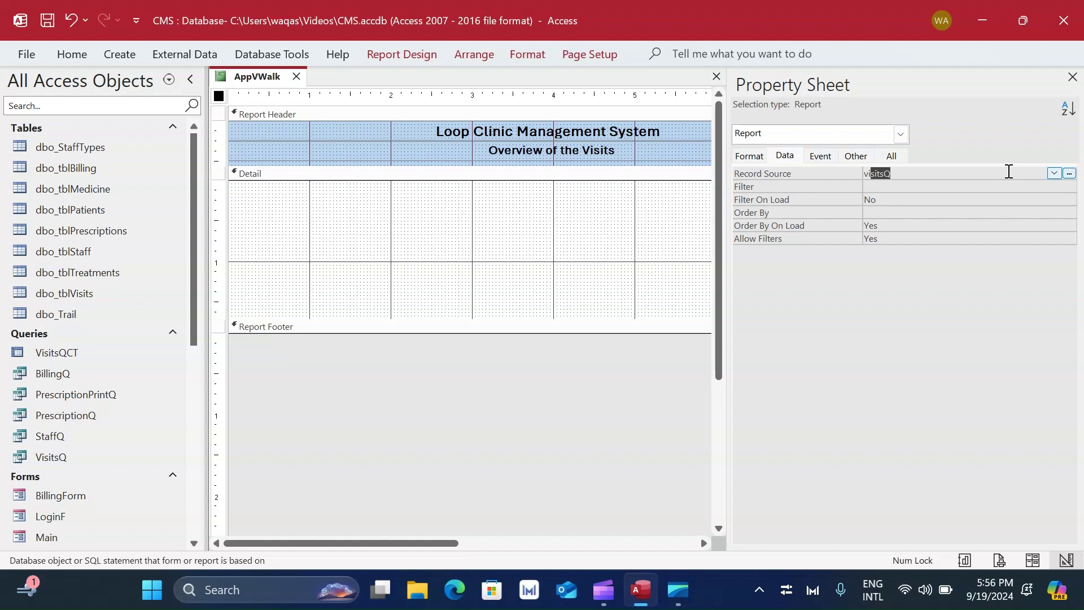
pyautogui.click(1059, 173)
pyautogui.click(973, 360)
pyautogui.click(1072, 77)
# - Add the FY, Total Of VisitID, Appointment and Walk In fields to the Detail section
pyautogui.click(432, 61)
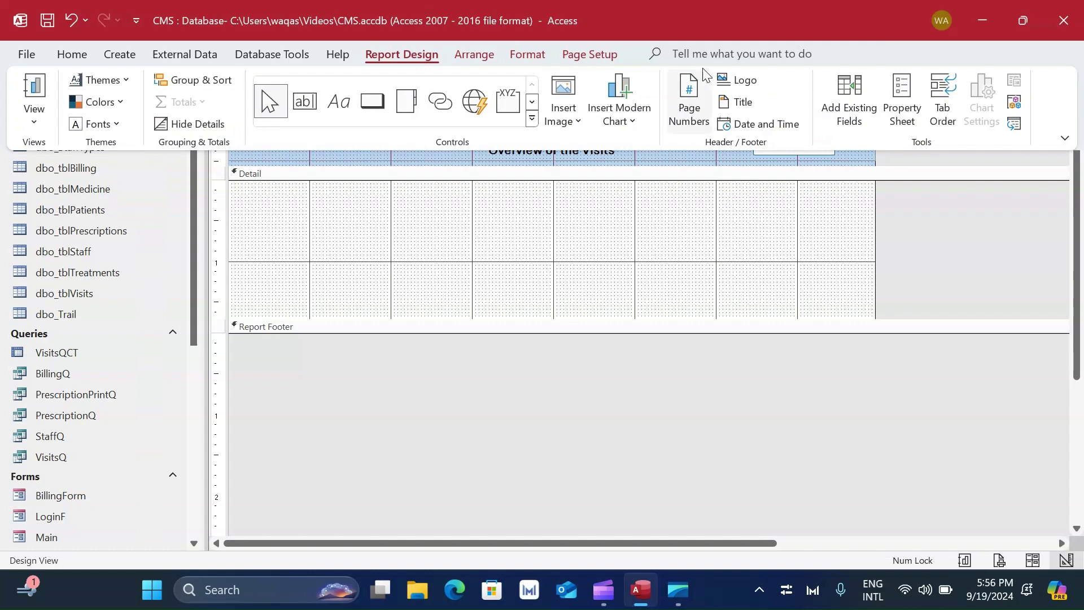
pyautogui.click(848, 120)
pyautogui.click(770, 127)
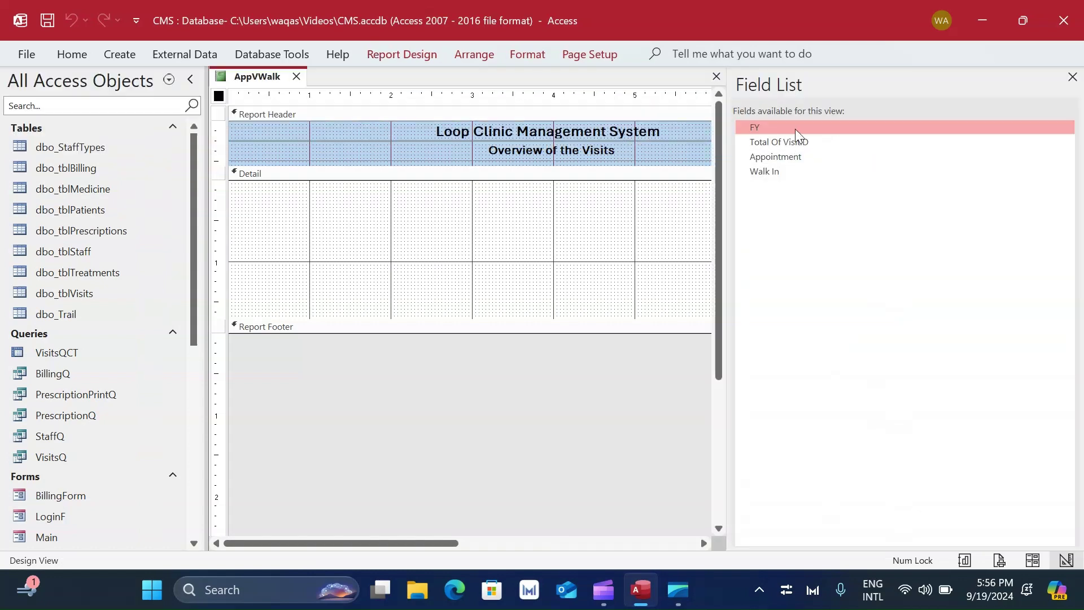
pyautogui.moveTo(778, 142); pyautogui.dragTo(443, 249)
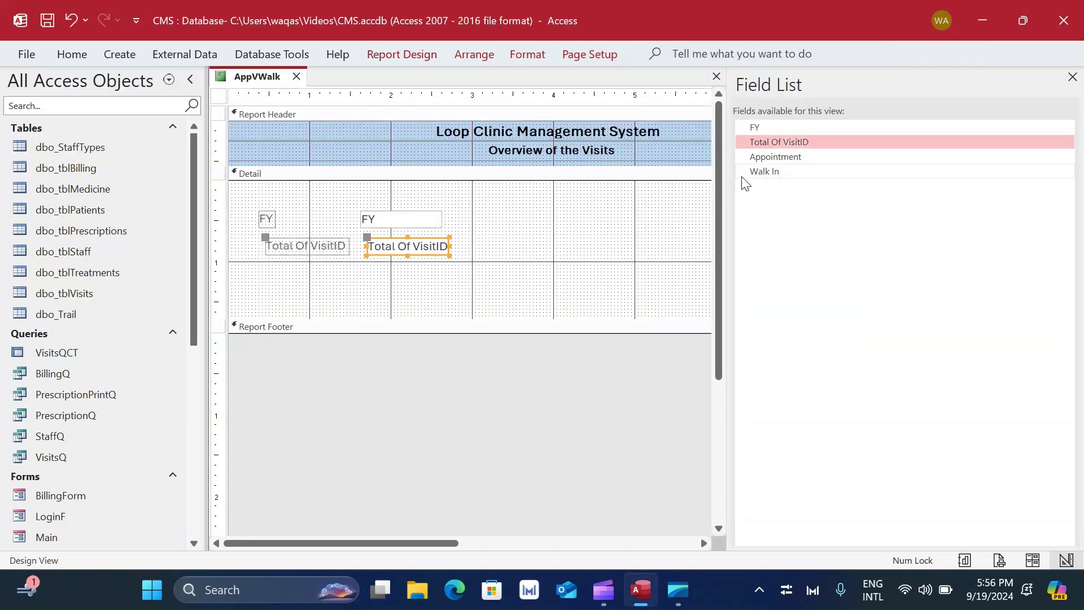
pyautogui.moveTo(748, 160); pyautogui.dragTo(394, 305)
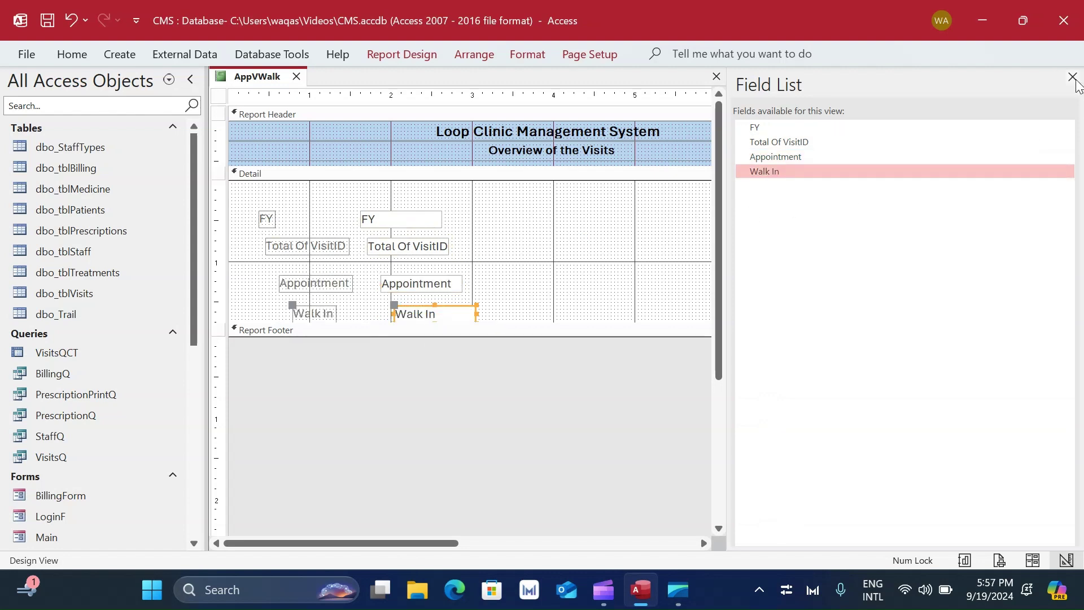
pyautogui.click(1072, 77)
# - Format all the labels and text boxes in the Detail section with black Calibri text
pyautogui.moveTo(622, 204); pyautogui.dragTo(248, 367)
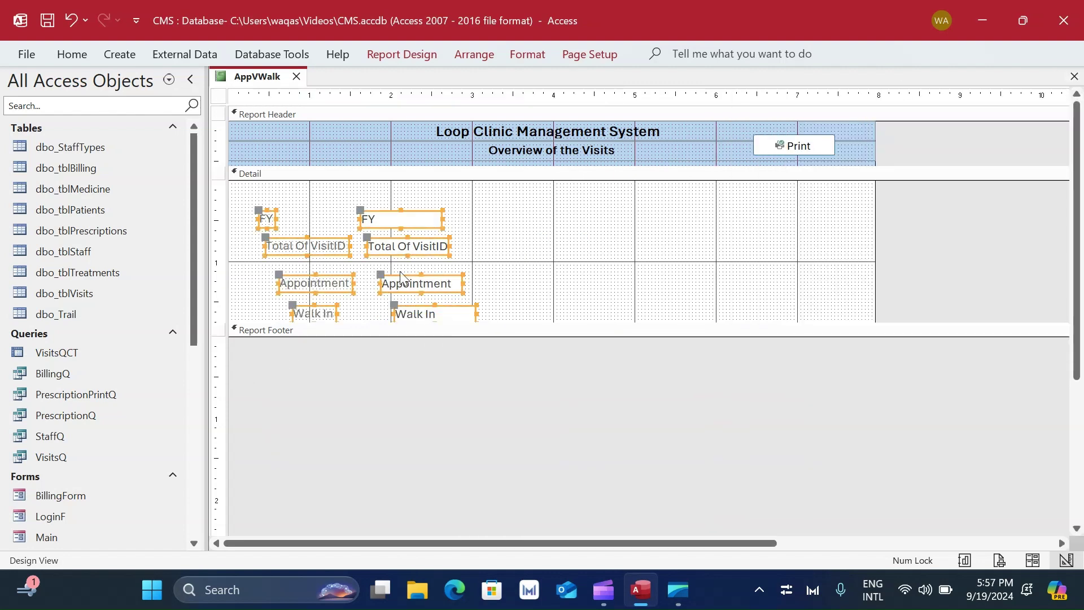
pyautogui.rightClick(409, 244)
pyautogui.click(79, 54)
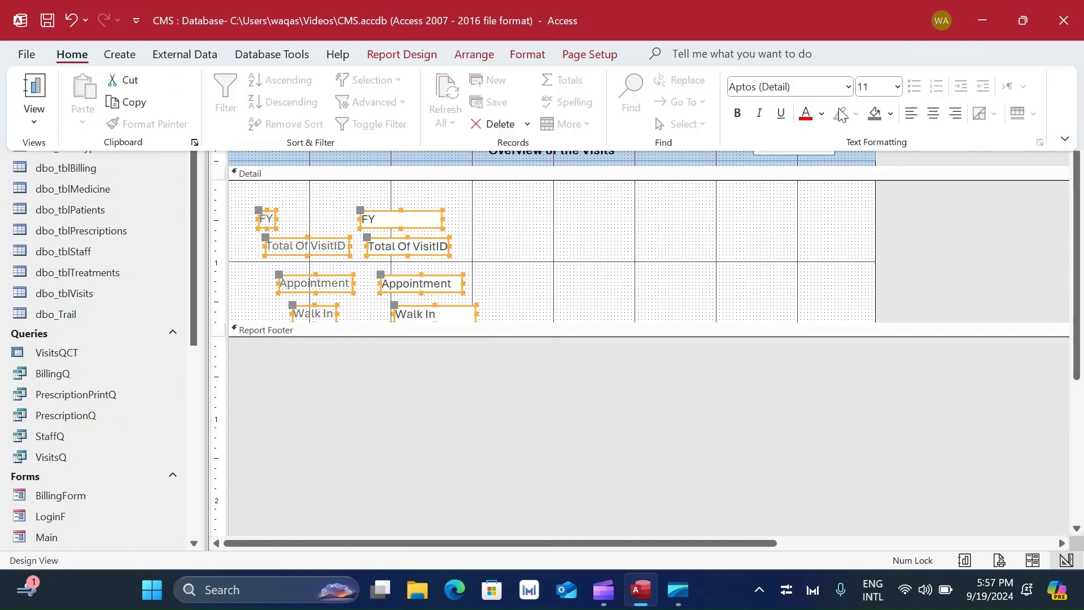
pyautogui.click(822, 114)
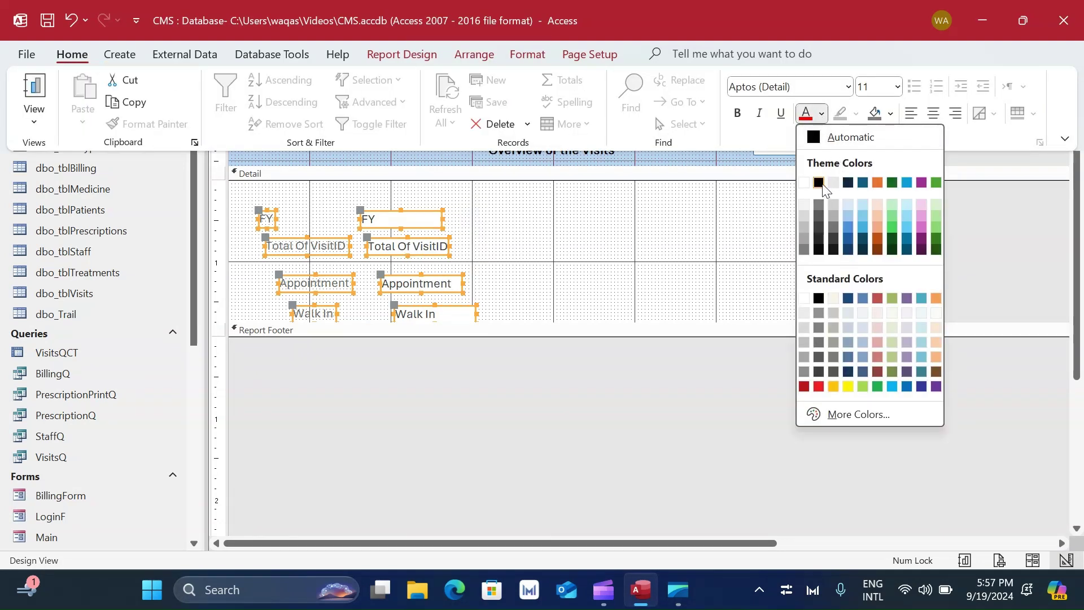
pyautogui.click(820, 184)
pyautogui.write('Calibri')
pyautogui.press('Tab')
pyautogui.click(404, 251)
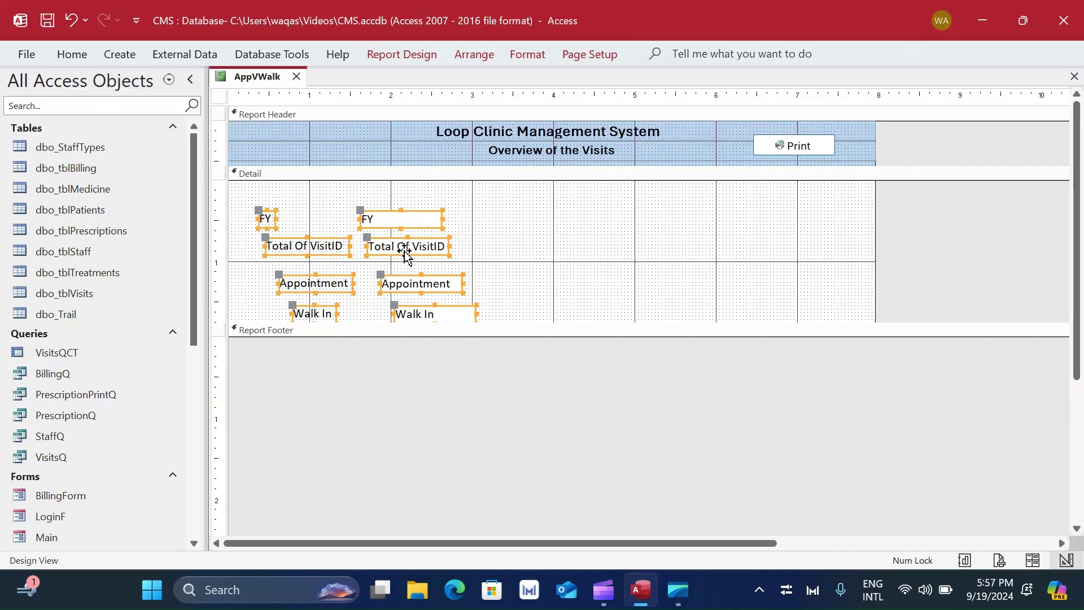
# - Arrange the Detail controls in a stacked layout to align them, and remove the layout so they can move separately
pyautogui.rightClick(404, 251)
pyautogui.moveTo(452, 247)
pyautogui.click(587, 269)
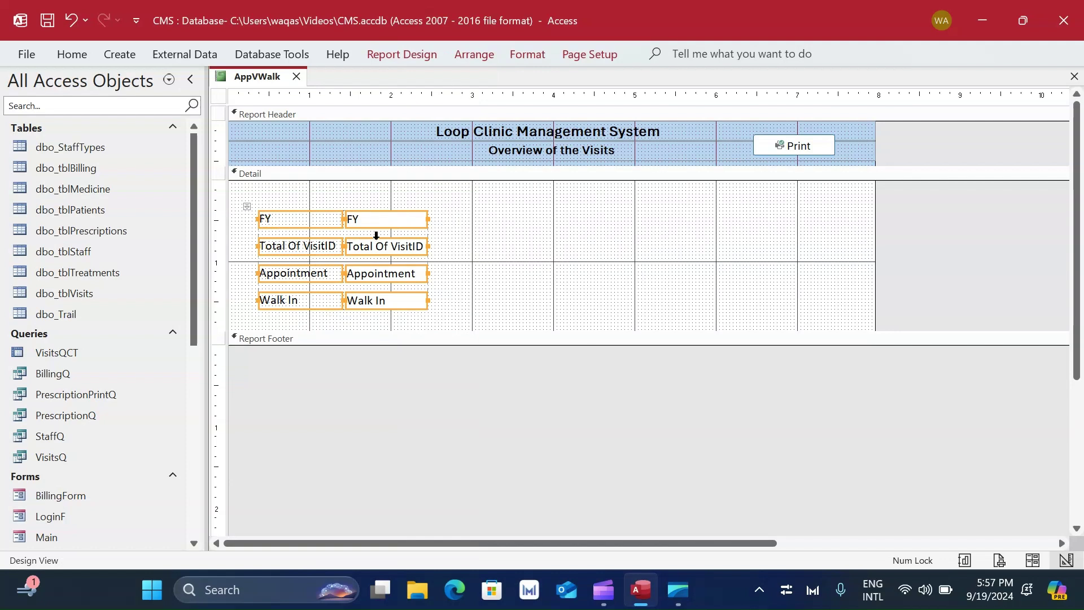
pyautogui.rightClick(377, 248)
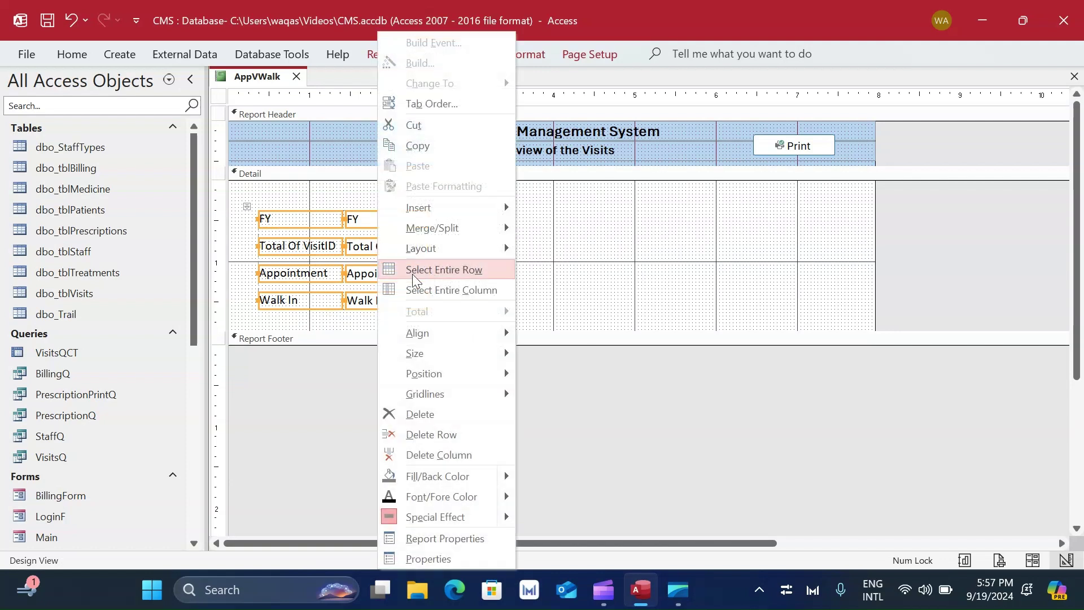
pyautogui.moveTo(481, 249)
pyautogui.click(587, 299)
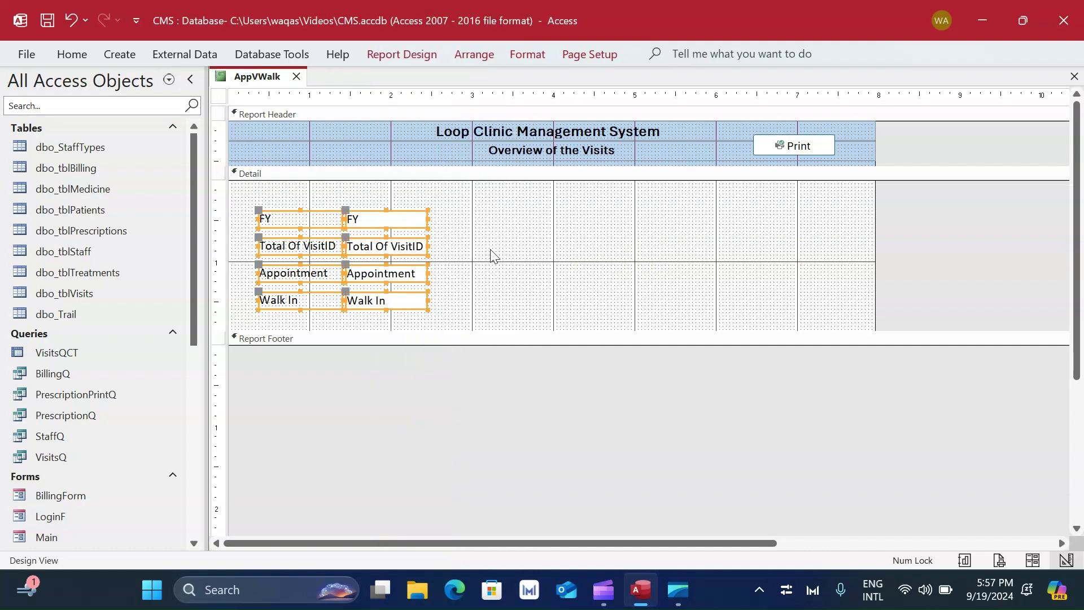
# - Place the FY label directly above the FY text box as a column heading and match their widths
pyautogui.click(321, 222)
pyautogui.moveTo(261, 211); pyautogui.dragTo(347, 195)
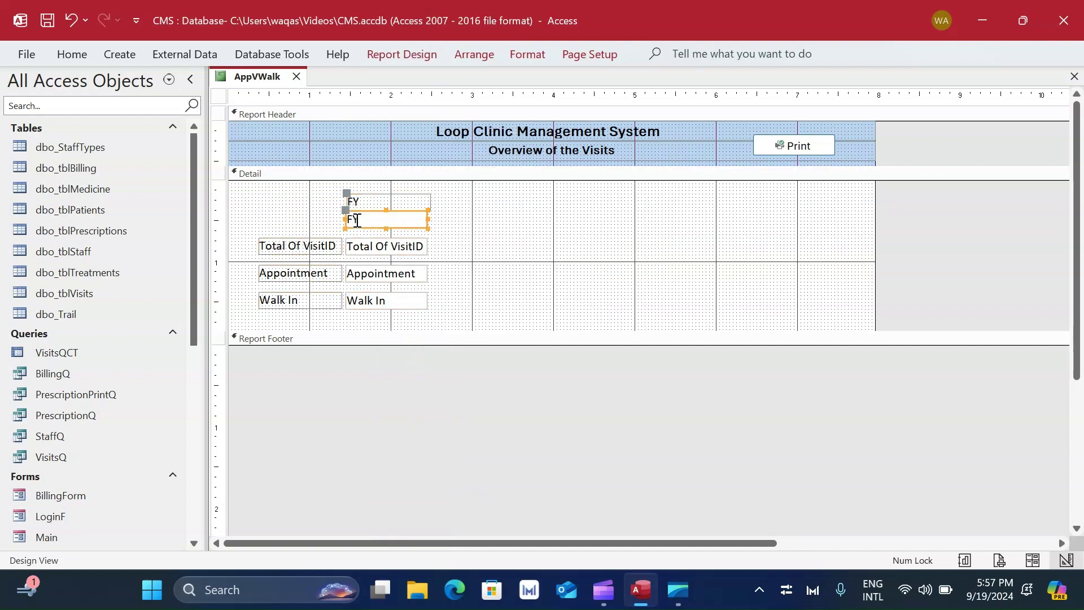
pyautogui.click(349, 215)
pyautogui.click(453, 220)
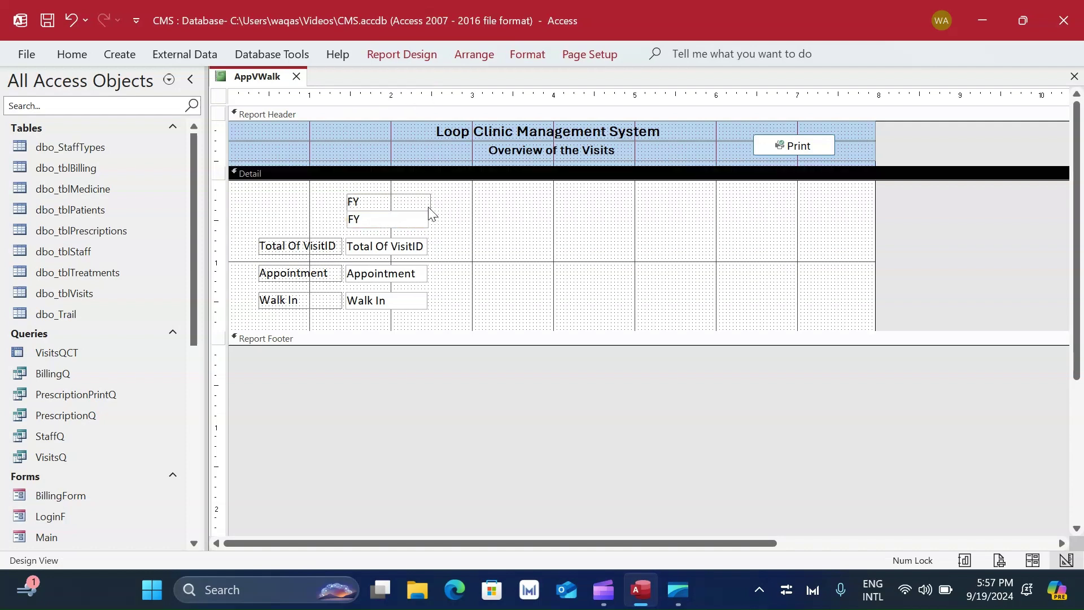
pyautogui.click(427, 202)
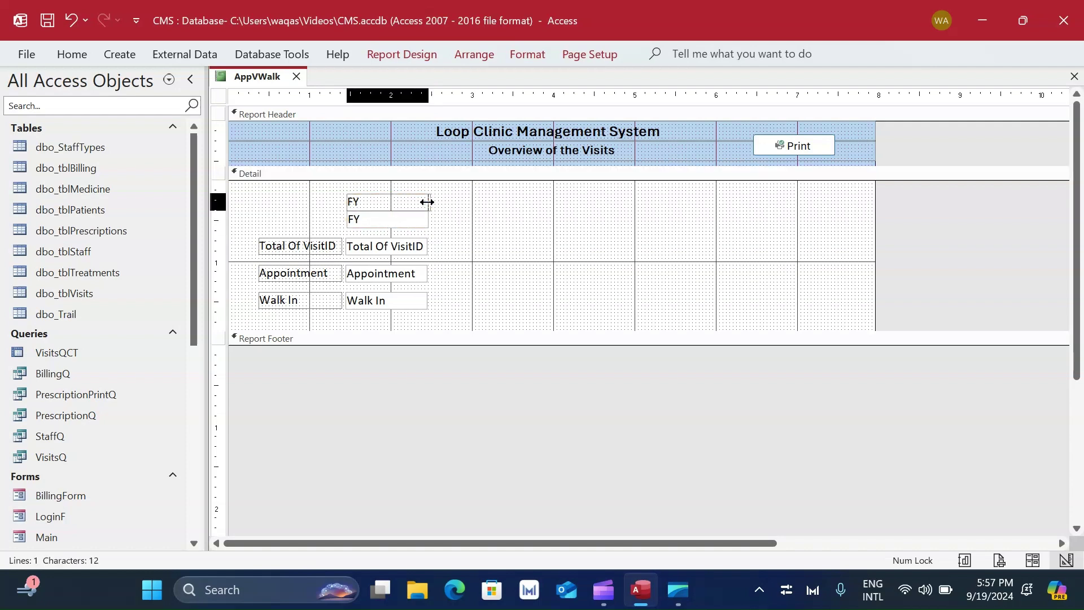
# - Place the Total Of VisitID text box beside FY with its label directly above it at the same width
pyautogui.click(450, 250)
pyautogui.moveTo(364, 254); pyautogui.dragTo(461, 223)
pyautogui.moveTo(359, 212); pyautogui.dragTo(434, 210)
pyautogui.click(438, 210)
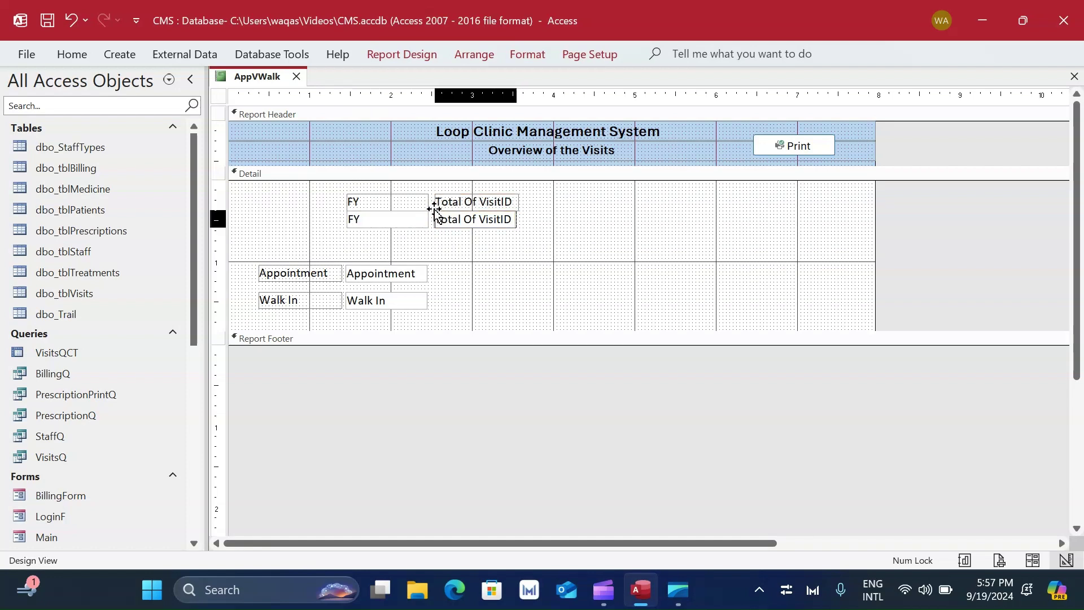
pyautogui.click(516, 213)
pyautogui.click(518, 207)
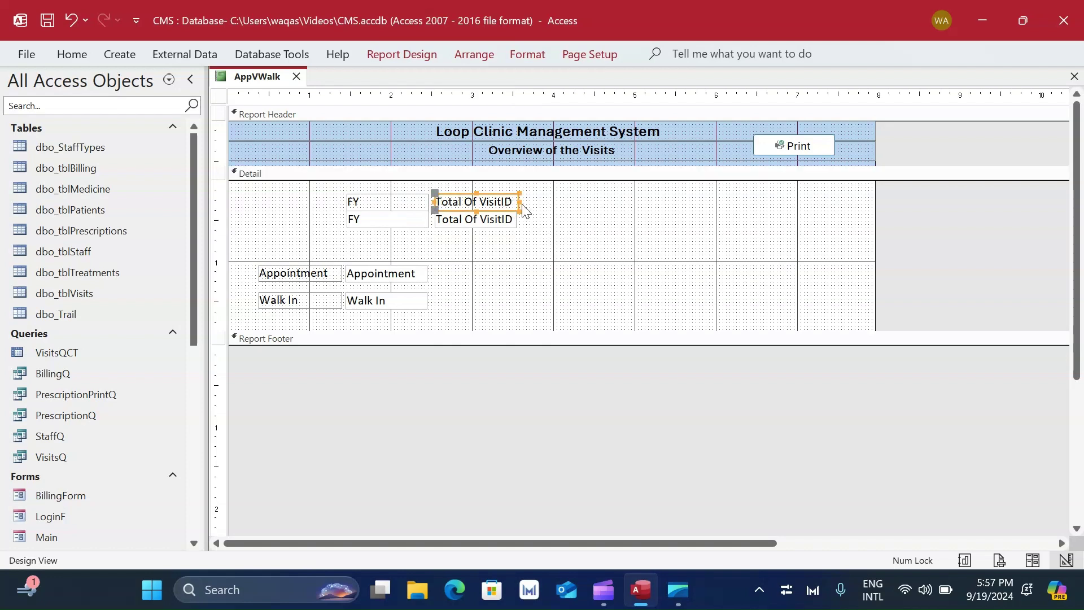
pyautogui.click(518, 202)
pyautogui.click(556, 227)
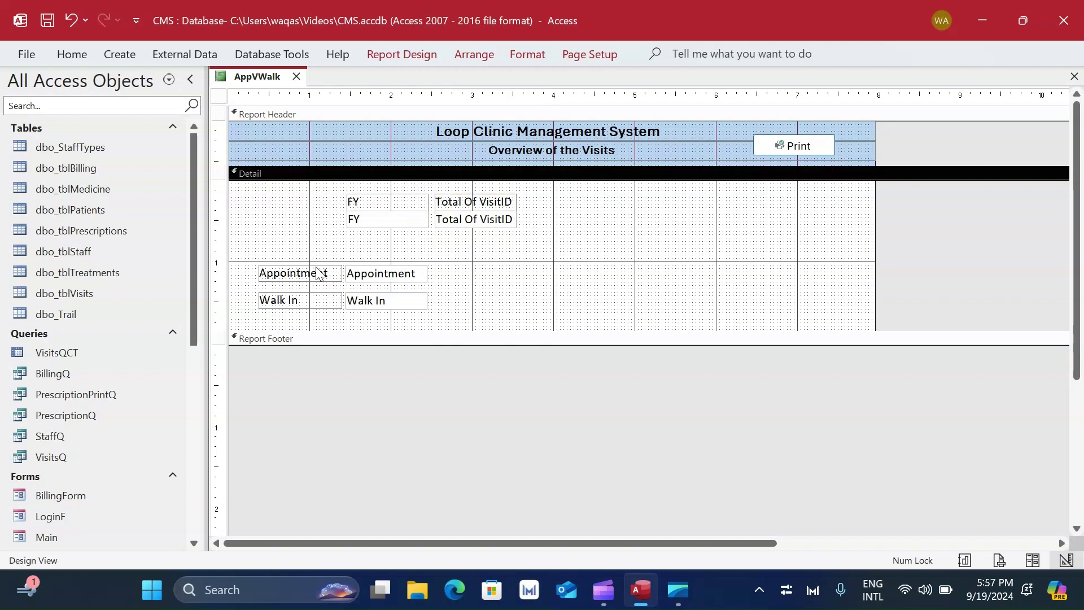
# - Place the Appointment text box beside Total Of VisitID with its label directly above it
pyautogui.moveTo(391, 283); pyautogui.dragTo(566, 222)
pyautogui.click(476, 220)
pyautogui.moveTo(439, 216); pyautogui.dragTo(520, 194)
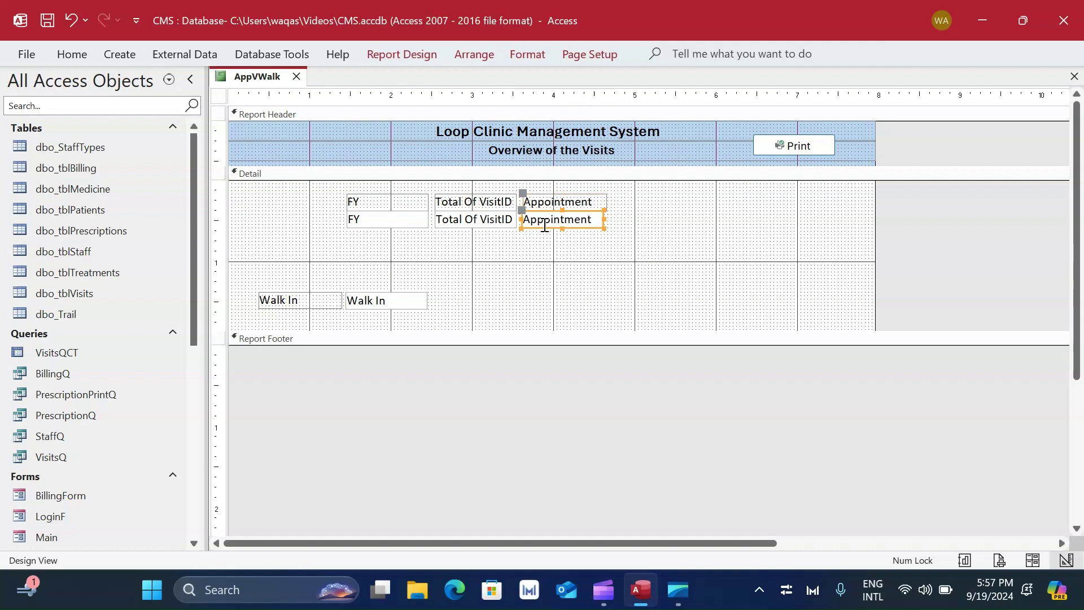
pyautogui.click(525, 215)
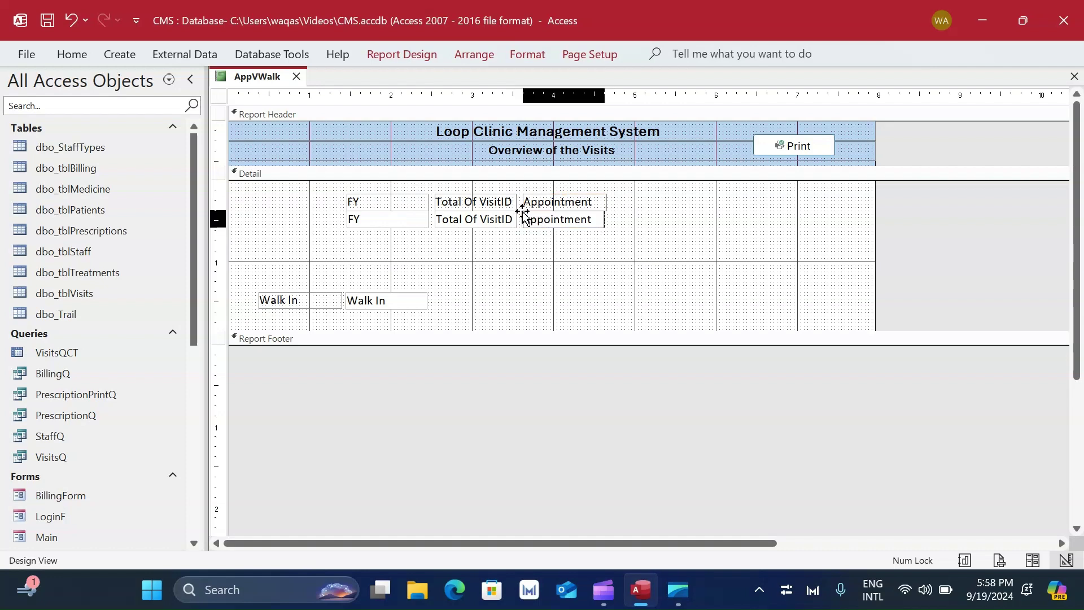
# - Place the Walk In text box in the same row after Appointment, with its label directly above it
pyautogui.click(536, 273)
pyautogui.moveTo(354, 303); pyautogui.dragTo(646, 217)
pyautogui.click(552, 215)
pyautogui.moveTo(541, 211); pyautogui.dragTo(628, 197)
pyautogui.click(635, 220)
pyautogui.moveTo(687, 252); pyautogui.dragTo(673, 209)
# - Widen the Appointment text box slightly and bring the Walk In label and text box close beside it
pyautogui.click(602, 226)
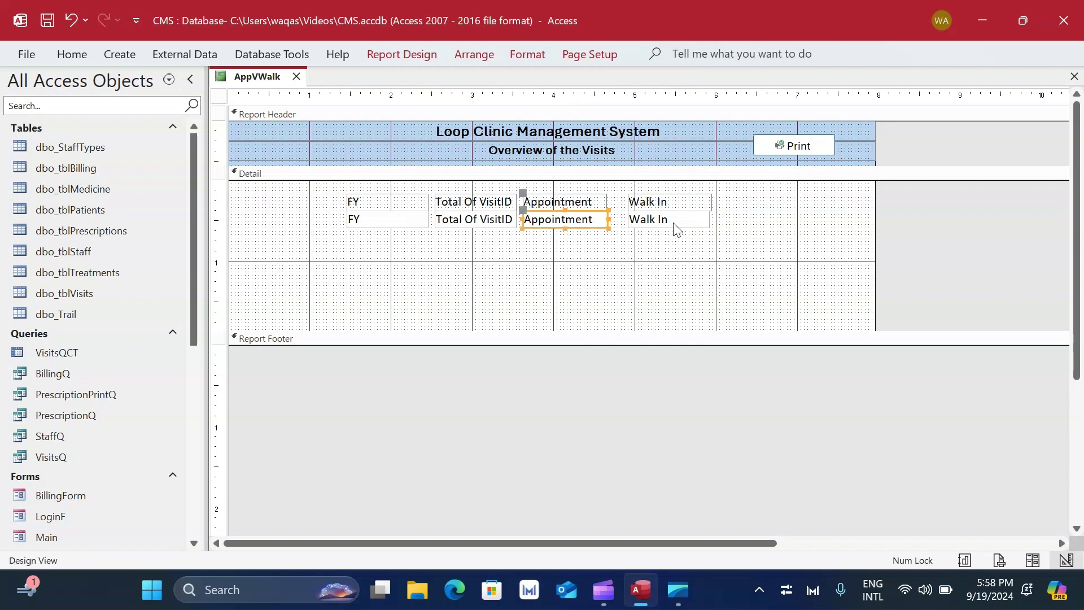
pyautogui.click(707, 219)
pyautogui.moveTo(738, 205); pyautogui.dragTo(668, 224)
pyautogui.moveTo(668, 225); pyautogui.dragTo(641, 220)
pyautogui.click(600, 201)
# - Center the text in all the labels and text boxes of the Detail section
pyautogui.moveTo(738, 268); pyautogui.dragTo(342, 189)
pyautogui.click(73, 54)
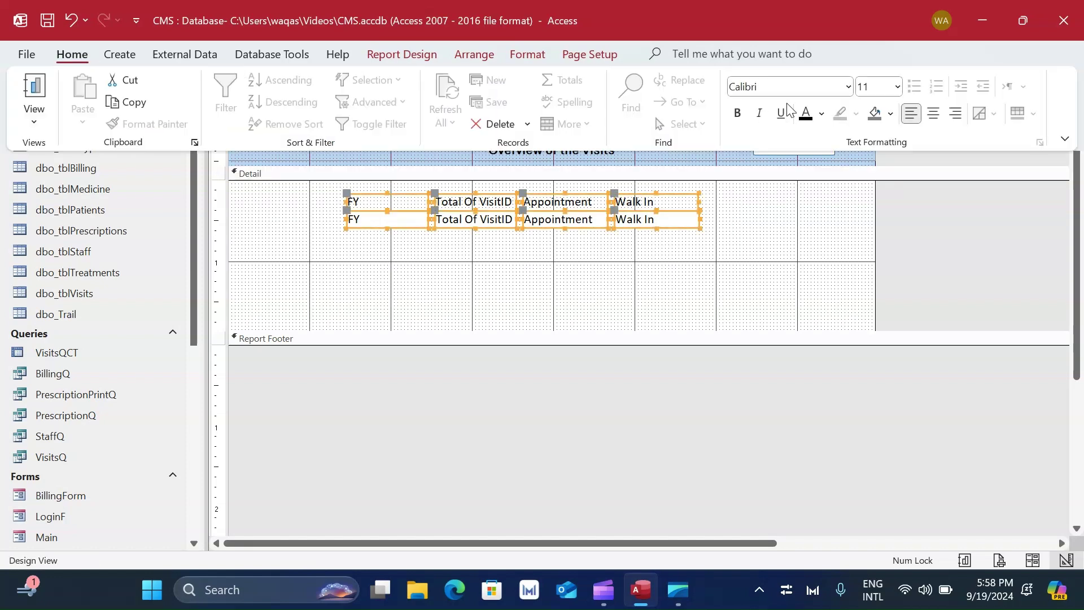
pyautogui.click(931, 120)
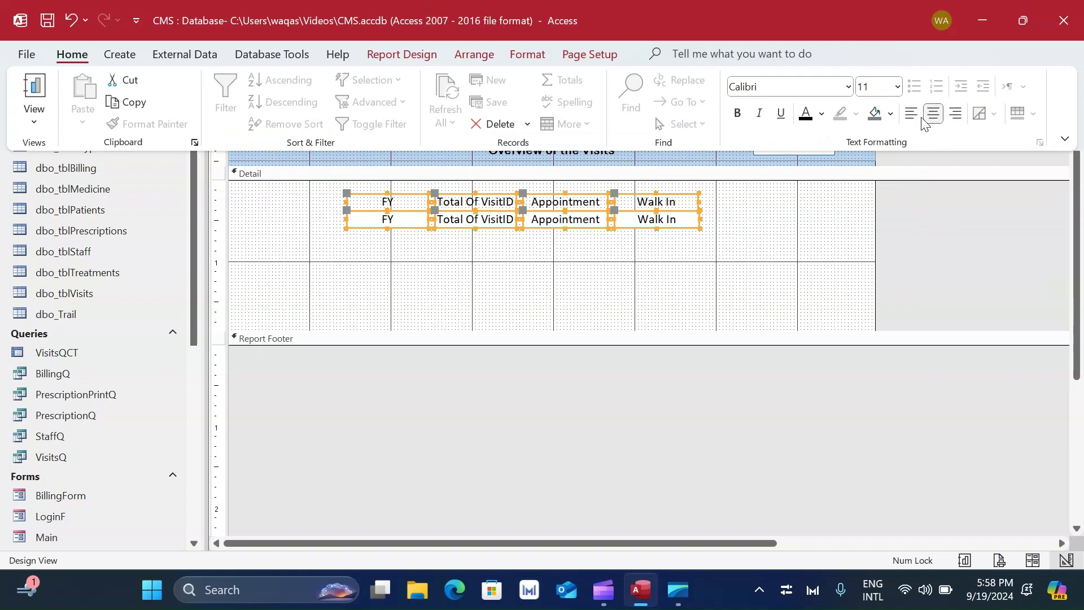
# - Make the four column heading labels bold with a smaller font size
pyautogui.click(627, 272)
pyautogui.moveTo(763, 195); pyautogui.dragTo(285, 209)
pyautogui.click(73, 53)
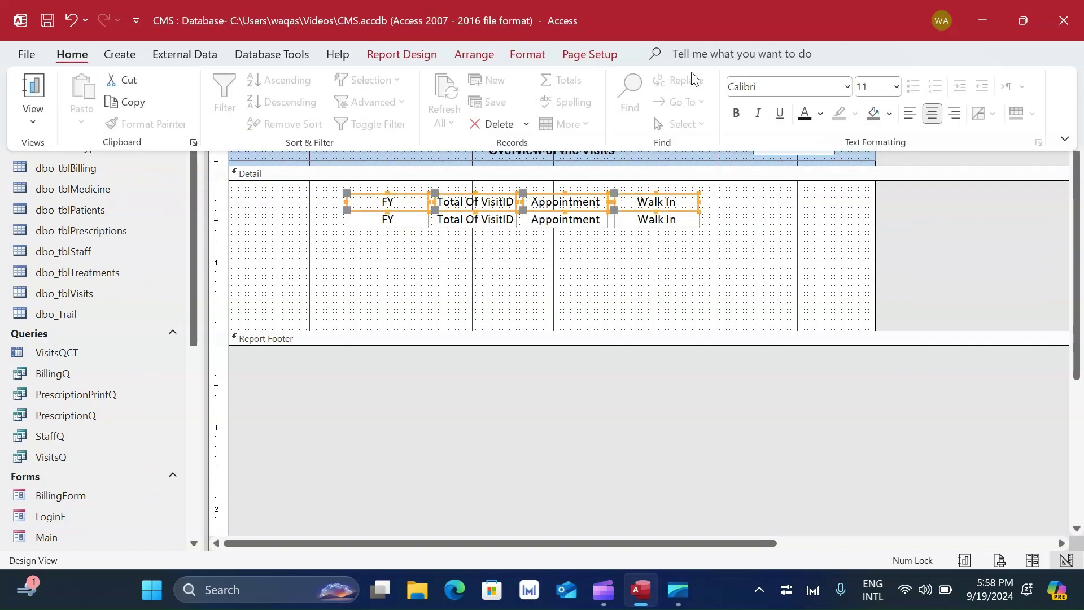
pyautogui.click(897, 86)
pyautogui.click(872, 131)
pyautogui.click(737, 113)
pyautogui.click(649, 295)
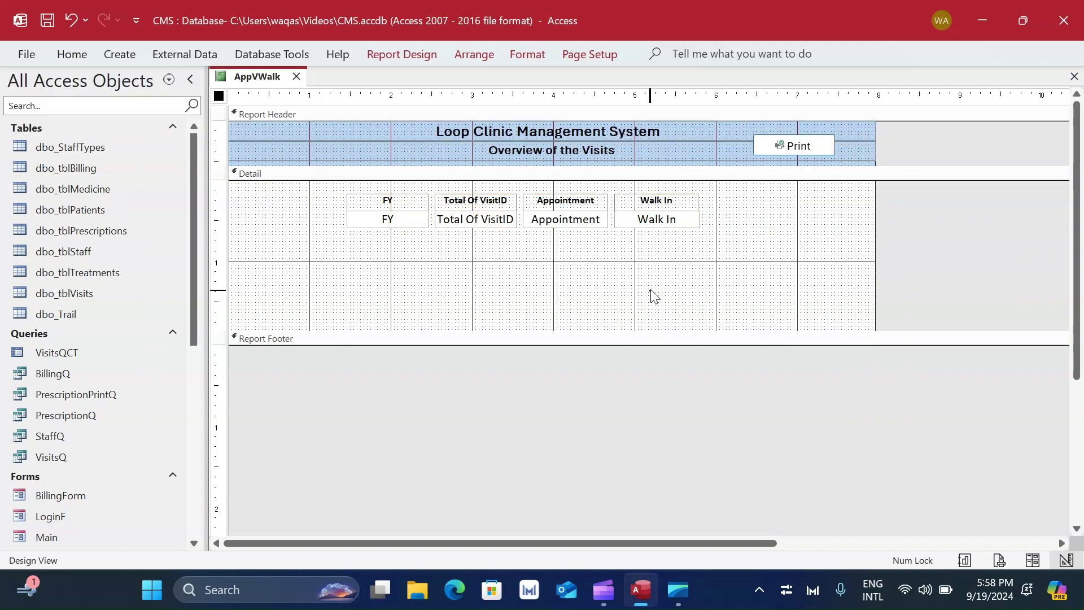
# - Match the Walk In label's width to its text box and reduce the height of the four heading labels
pyautogui.click(699, 217)
pyautogui.click(734, 213)
pyautogui.click(696, 203)
pyautogui.click(733, 206)
pyautogui.moveTo(342, 191); pyautogui.dragTo(734, 204)
pyautogui.moveTo(475, 194); pyautogui.dragTo(473, 198)
pyautogui.click(429, 243)
# - Rename the FY heading label to Year and the Total Of VisitID heading label to Total Visits
pyautogui.click(392, 203)
pyautogui.doubleClick(392, 203)
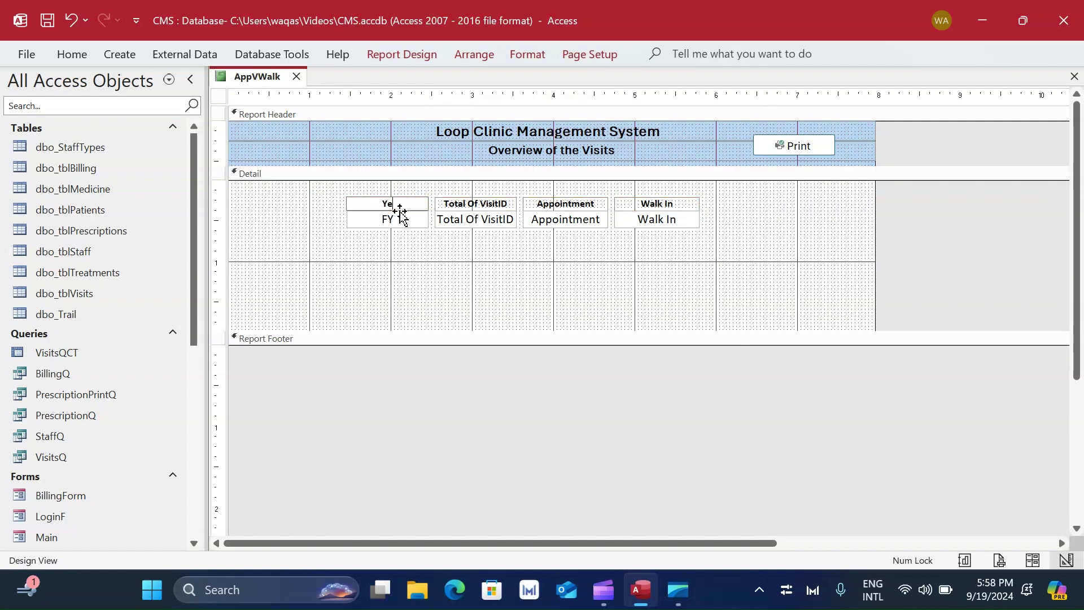
pyautogui.click(477, 204)
pyautogui.doubleClick(473, 203)
pyautogui.press('Delete')
pyautogui.press('Delete')
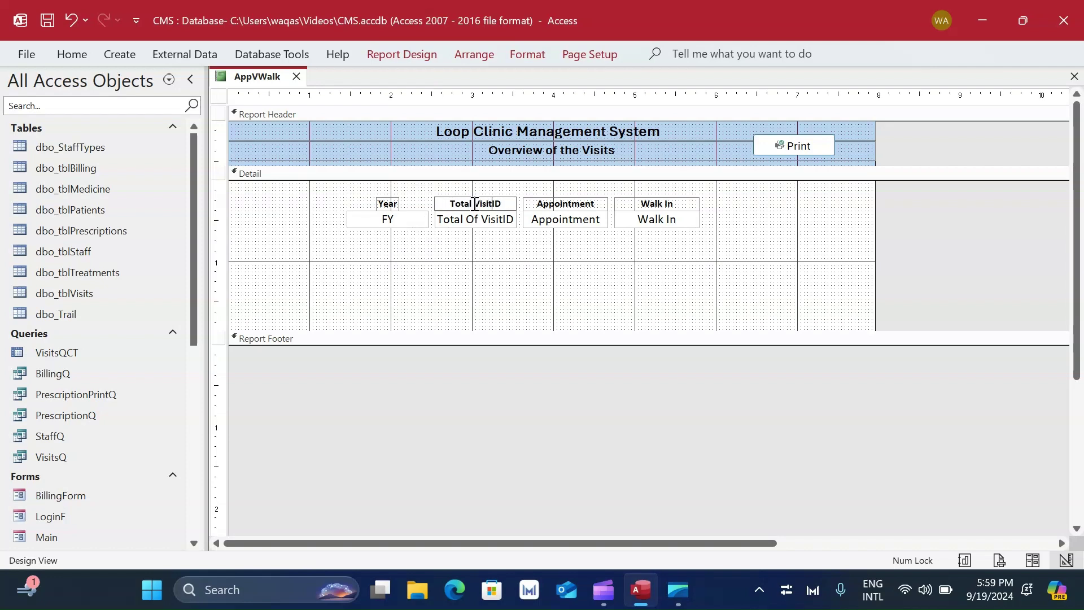
pyautogui.press('BackSpace')
pyautogui.press('BackSpace')
pyautogui.write('s')
pyautogui.click(429, 248)
# - Complete the Total Visits heading text and widen the Year and Total Visits labels to match their text boxes
pyautogui.click(482, 203)
pyautogui.moveTo(501, 202); pyautogui.dragTo(518, 202)
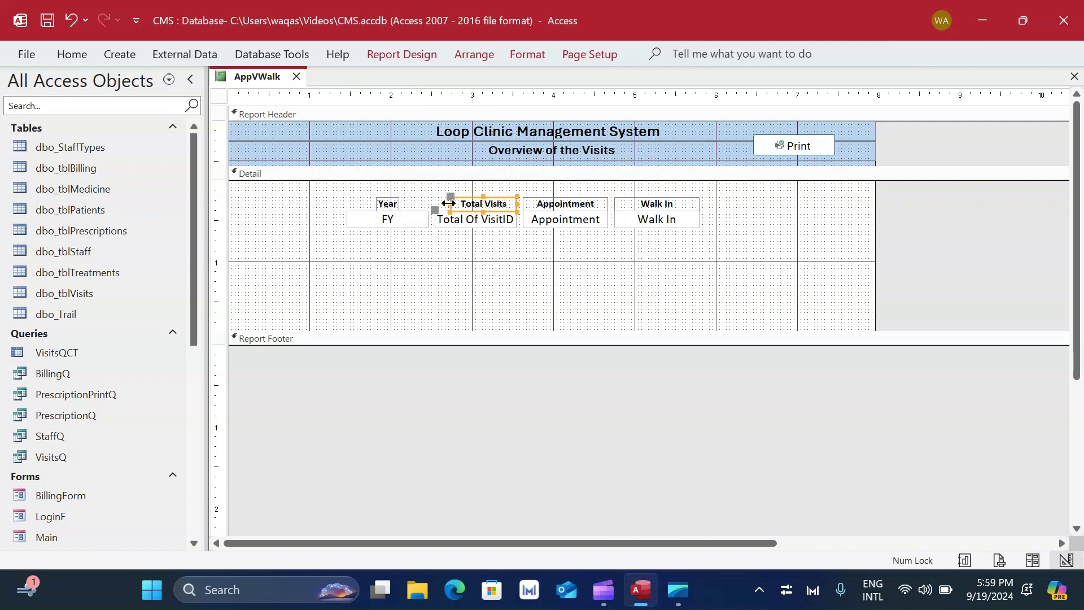
pyautogui.click(398, 204)
pyautogui.moveTo(399, 202); pyautogui.dragTo(346, 202)
# - Make the four Detail text boxes about 0.58 inch high and show their format properties
pyautogui.moveTo(671, 244); pyautogui.dragTo(383, 257)
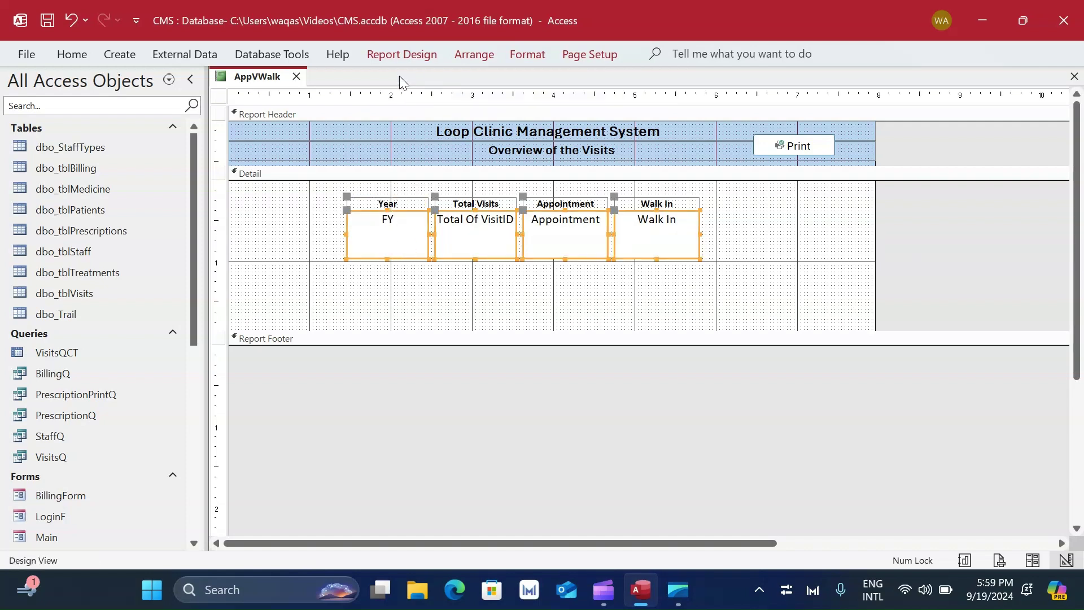
pyautogui.click(373, 54)
pyautogui.click(905, 94)
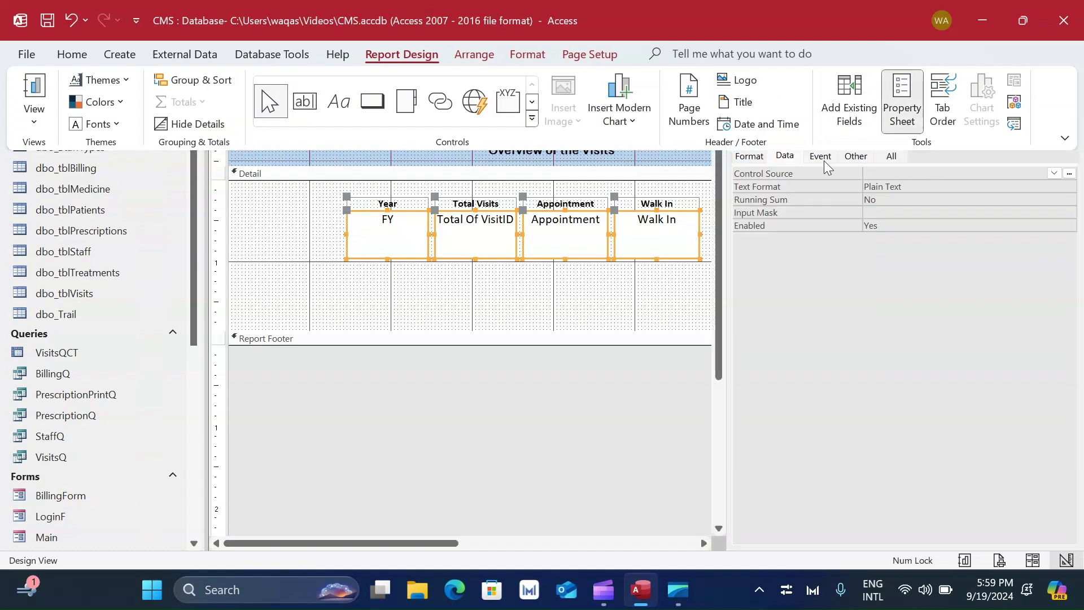
pyautogui.click(745, 161)
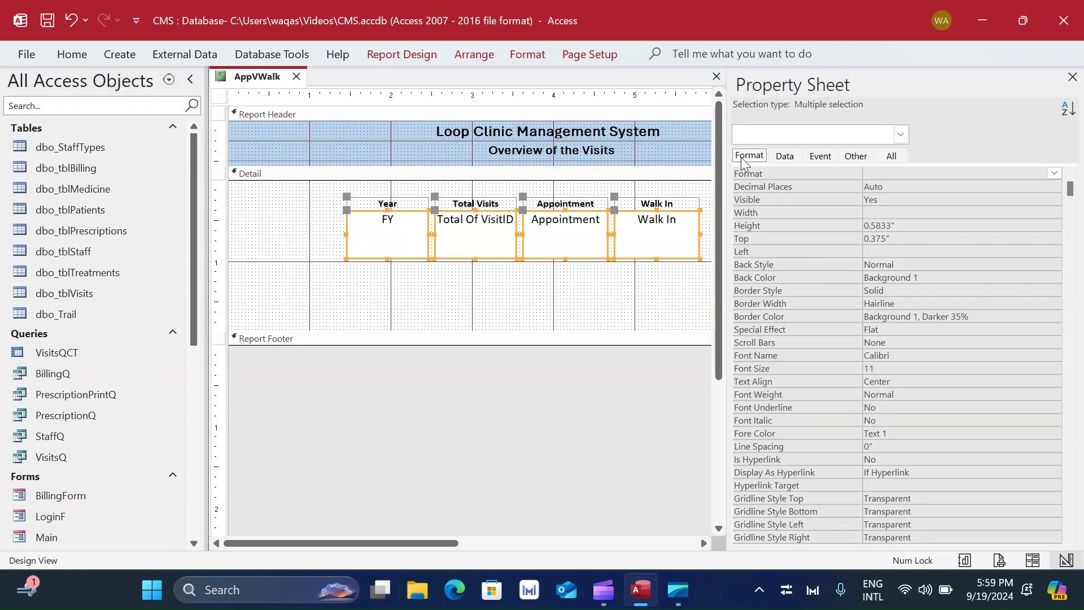
# - Try top margins of 0.05 and 0.09 inch on the four text boxes
pyautogui.scroll(-6, 930, 414)
pyautogui.click(813, 357)
pyautogui.write('0.05')
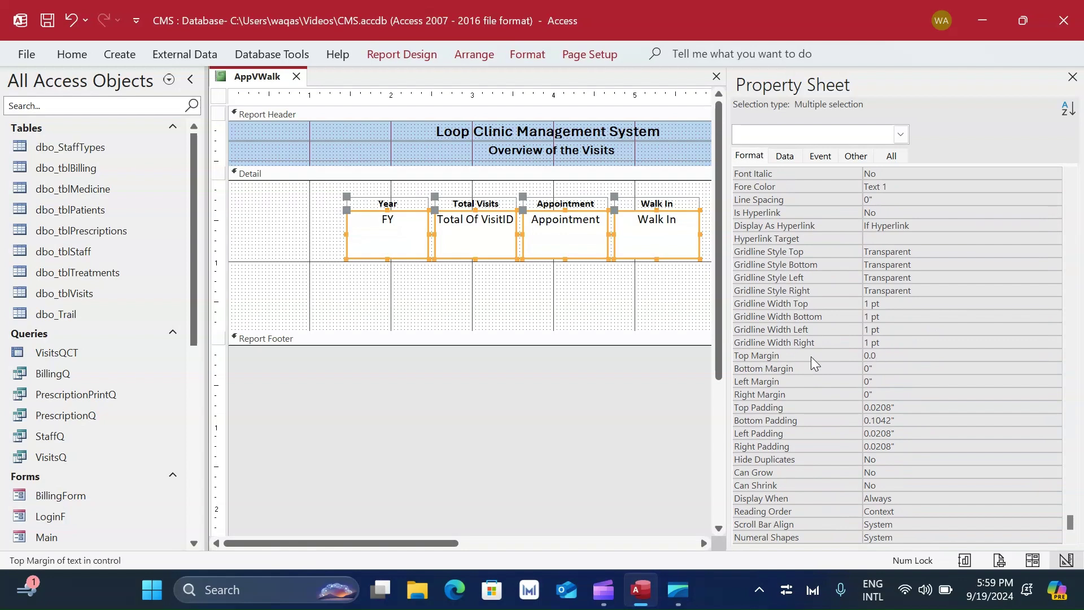
pyautogui.press('Return')
pyautogui.click(811, 357)
pyautogui.write('0.09')
pyautogui.press('Return')
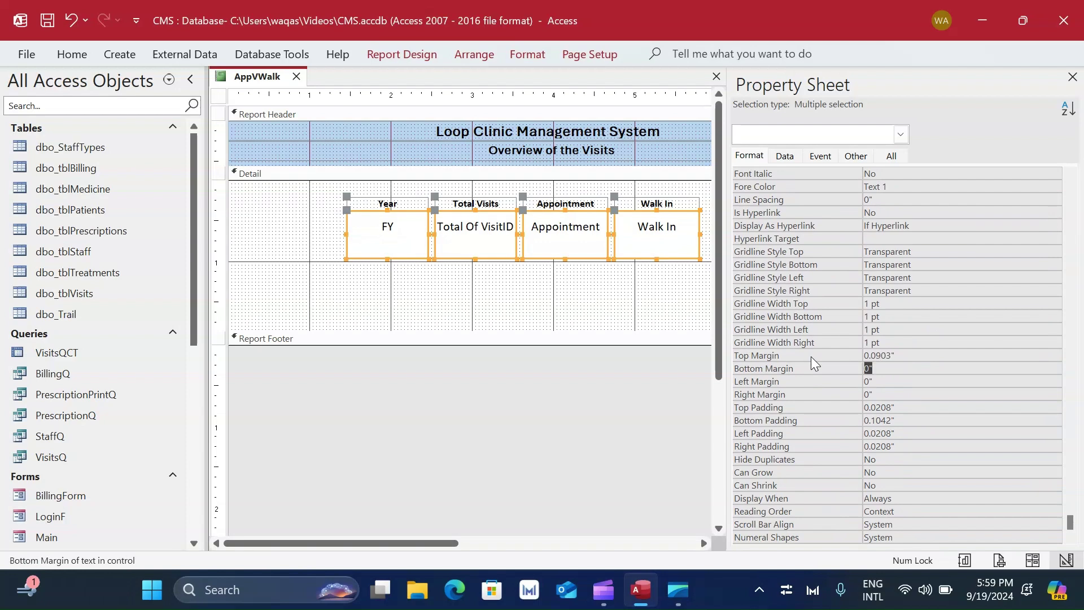
# - Try top margins of 1, 0.5, 0.3 and 0.1 inch on the four text boxes
pyautogui.click(811, 356)
pyautogui.write('1')
pyautogui.press('Return')
pyautogui.click(811, 357)
pyautogui.write('0.5')
pyautogui.press('Return')
pyautogui.click(810, 357)
pyautogui.write('0.3')
pyautogui.press('Return')
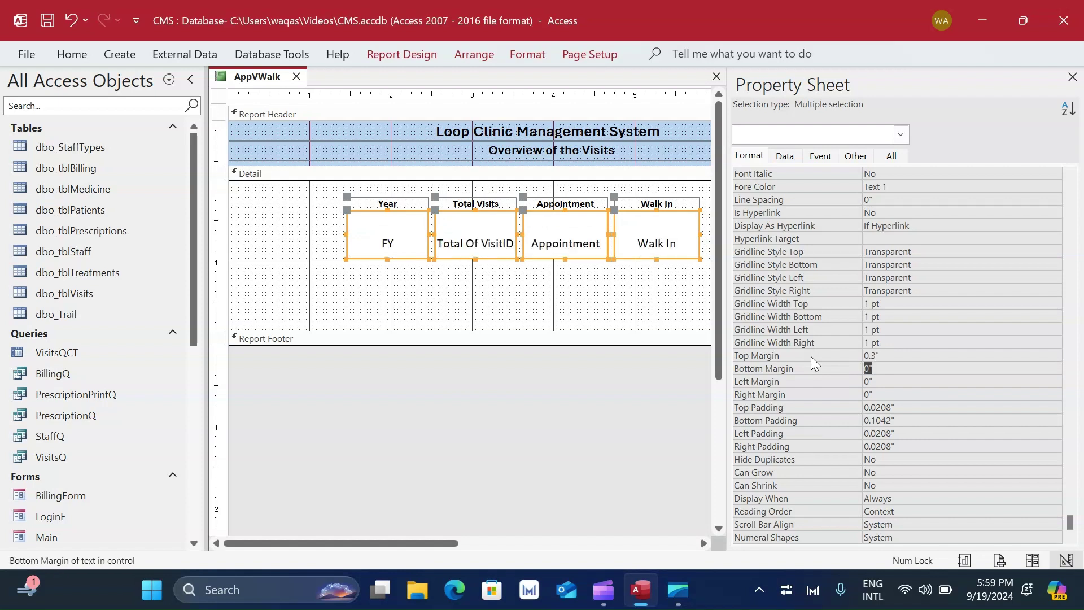
pyautogui.click(811, 356)
pyautogui.write('0.1')
pyautogui.press('Return')
# - Try a top margin of 0.15, then set it to 0.19 inch for the four text boxes and close their properties
pyautogui.click(811, 357)
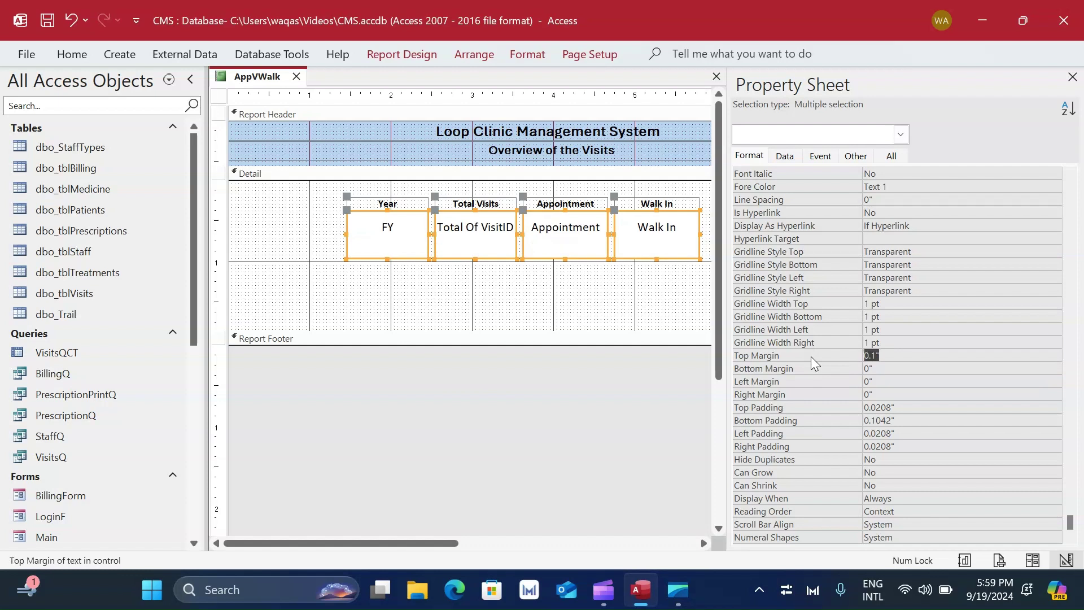
pyautogui.write('0.15')
pyautogui.press('Return')
pyautogui.write('0.19')
pyautogui.press('Return')
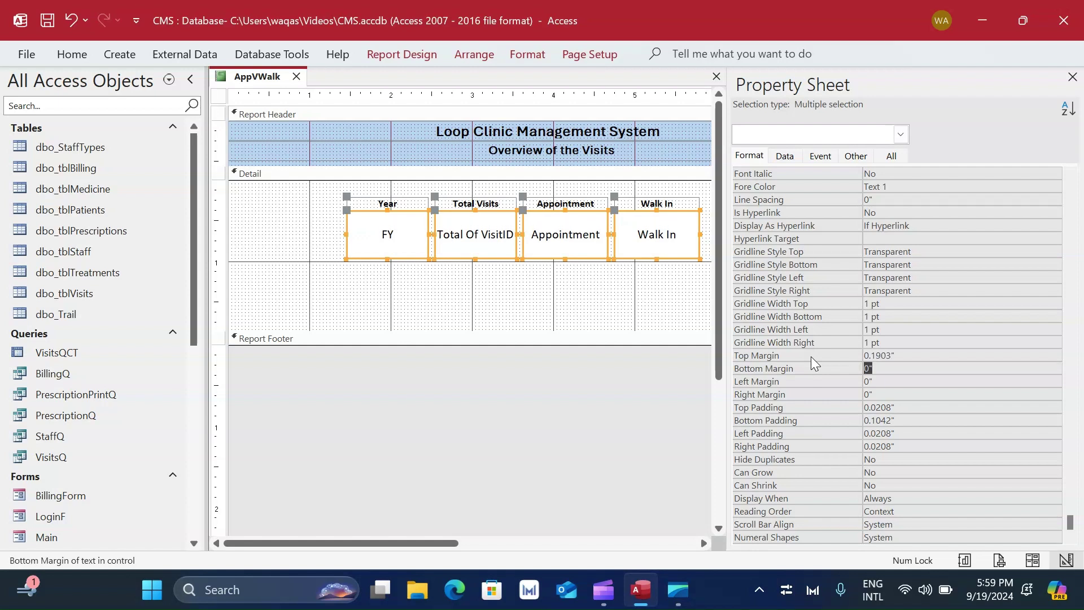
pyautogui.click(539, 300)
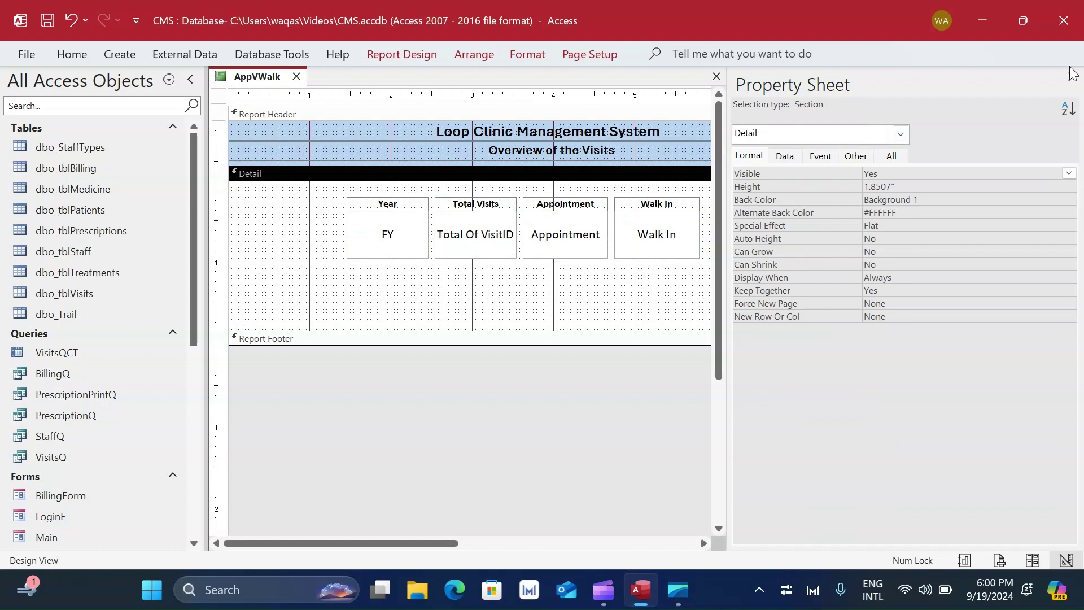
pyautogui.click(1072, 76)
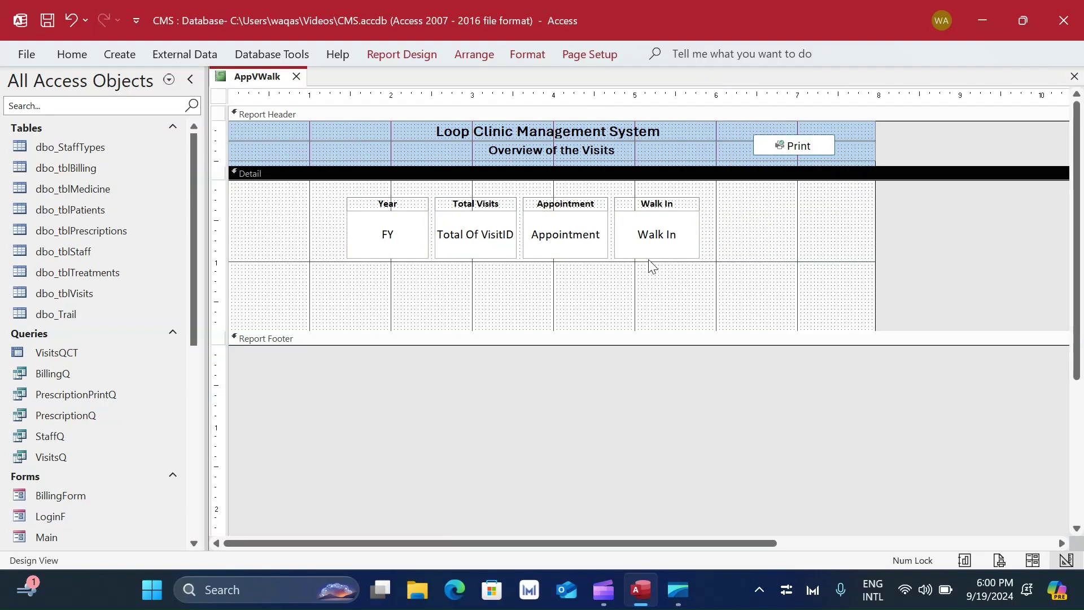
# - Try to display the AppVWalk report in Report View and dismiss the error message
pyautogui.rightClick(237, 79)
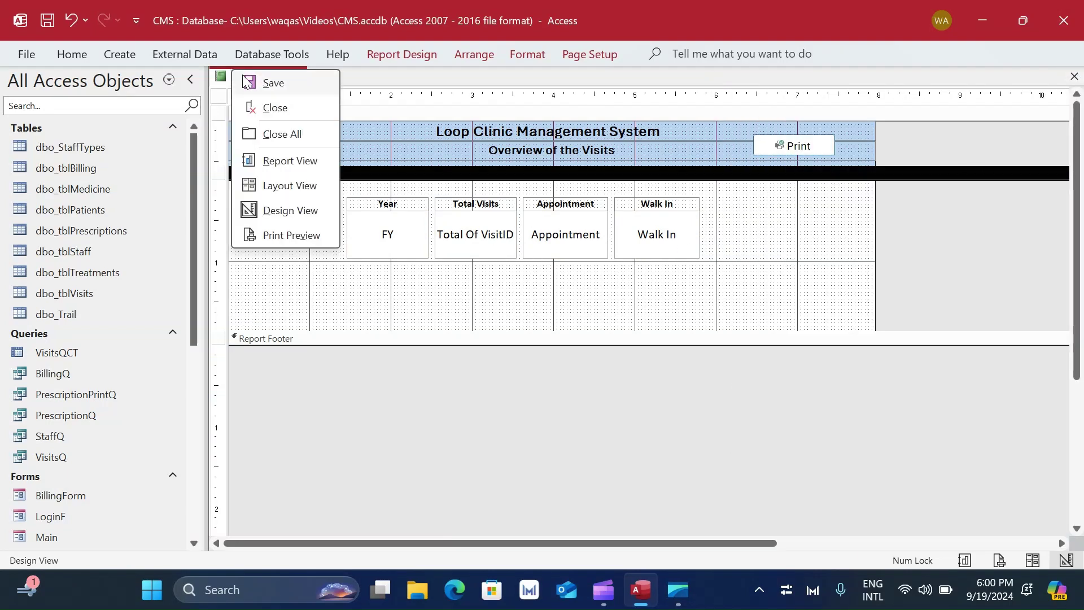
pyautogui.click(298, 167)
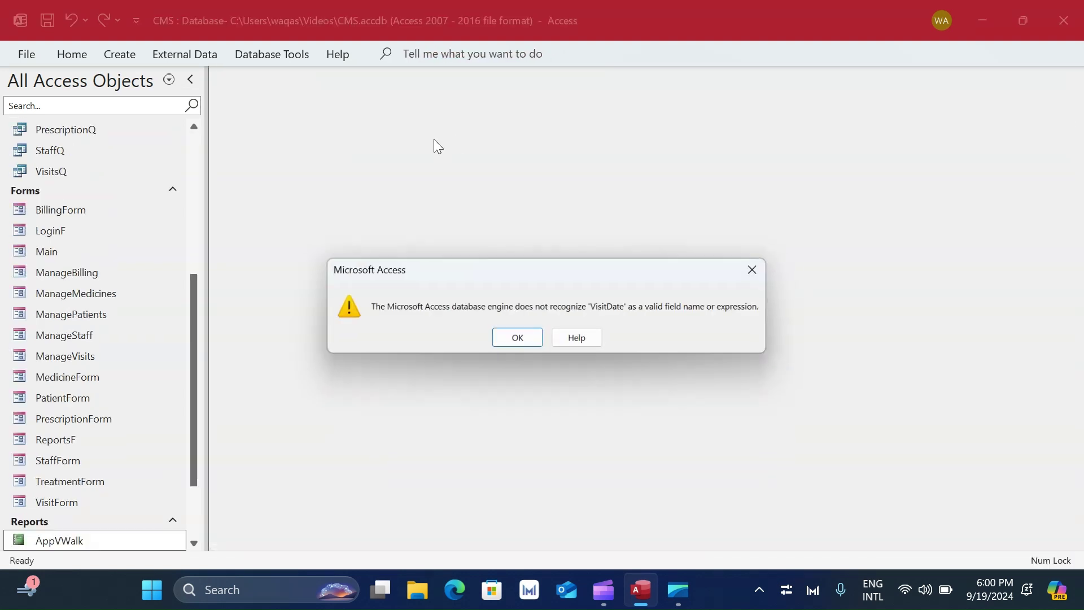
pyautogui.click(500, 341)
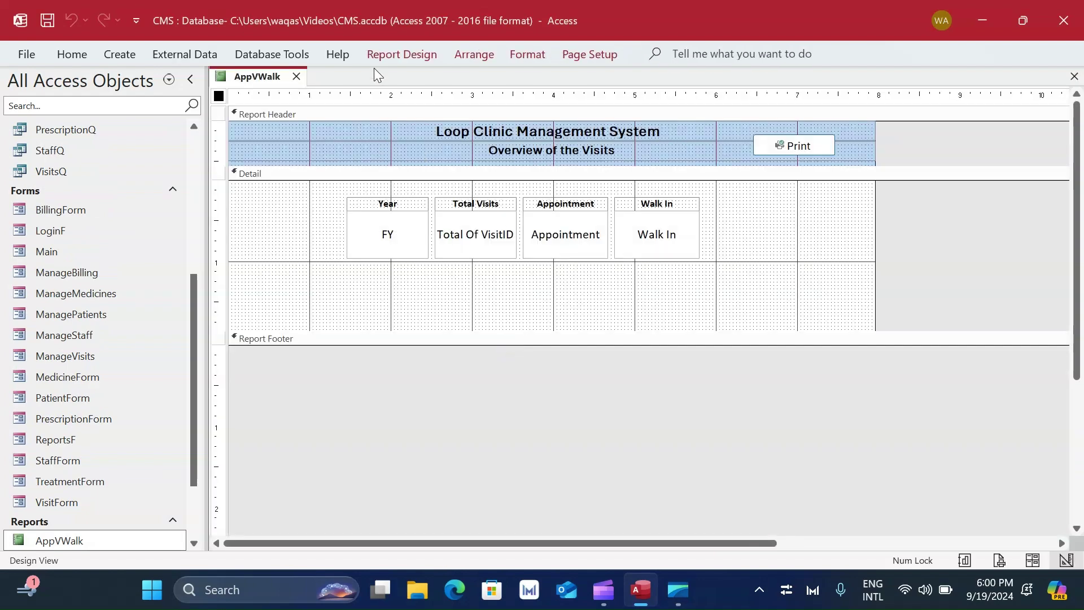
# - Delete both sort expressions from the report's grouping and sorting settings
pyautogui.click(402, 54)
pyautogui.click(193, 80)
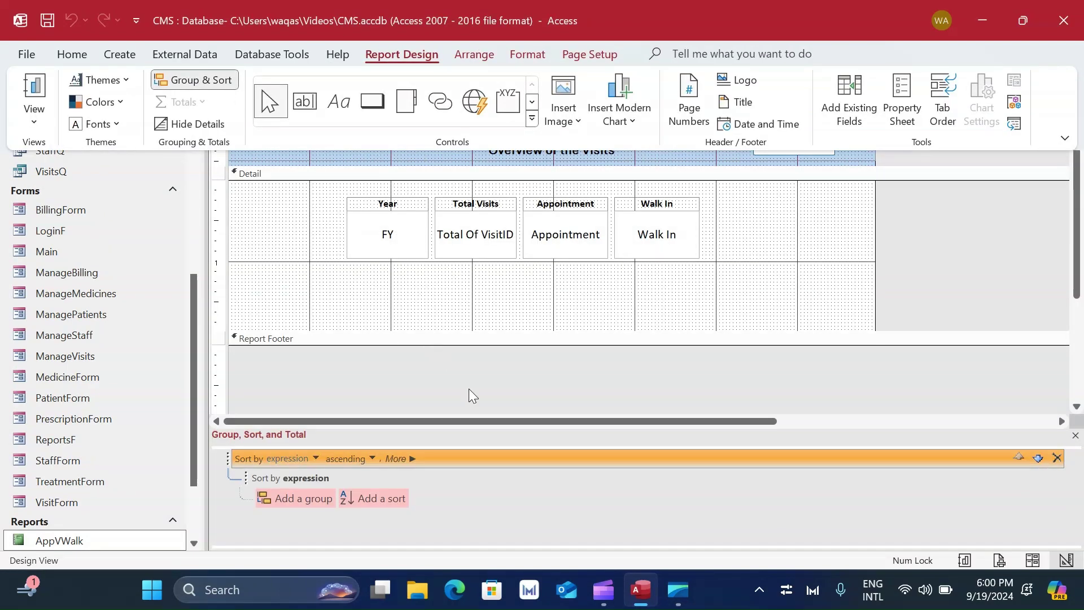
pyautogui.click(1057, 458)
pyautogui.click(1057, 458)
pyautogui.click(1075, 435)
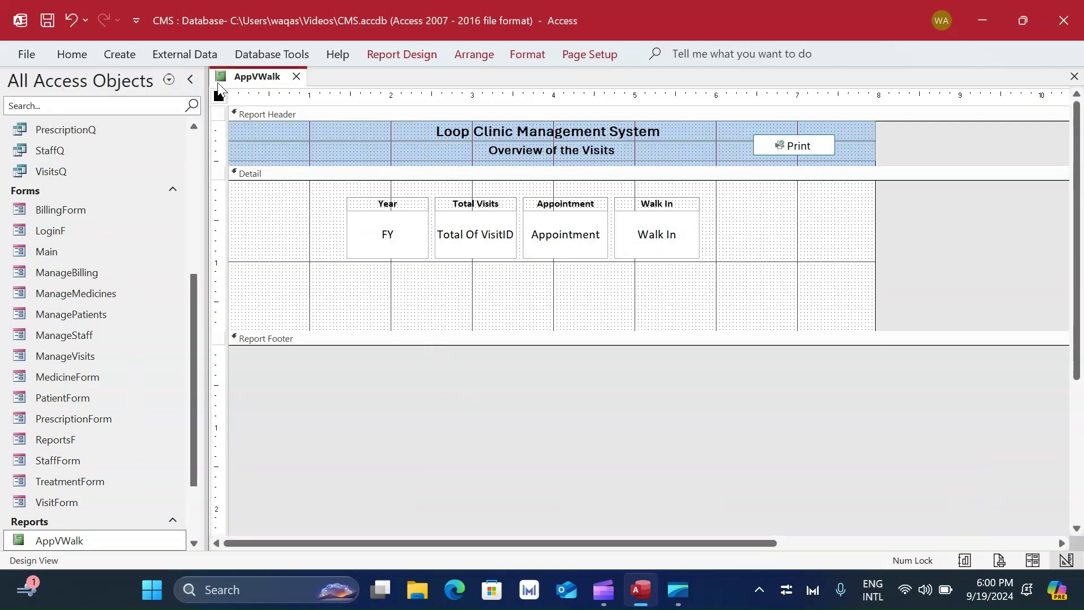
# - Preview the AppVWalk report in Report View
pyautogui.rightClick(220, 72)
pyautogui.rightClick(244, 76)
pyautogui.click(294, 169)
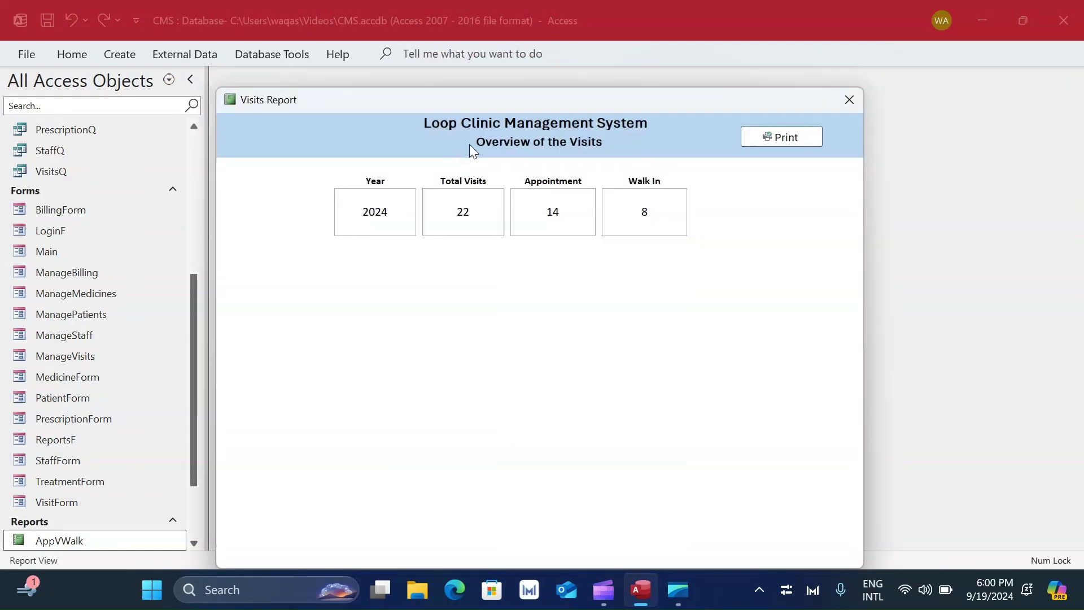
pyautogui.moveTo(531, 103); pyautogui.dragTo(539, 65)
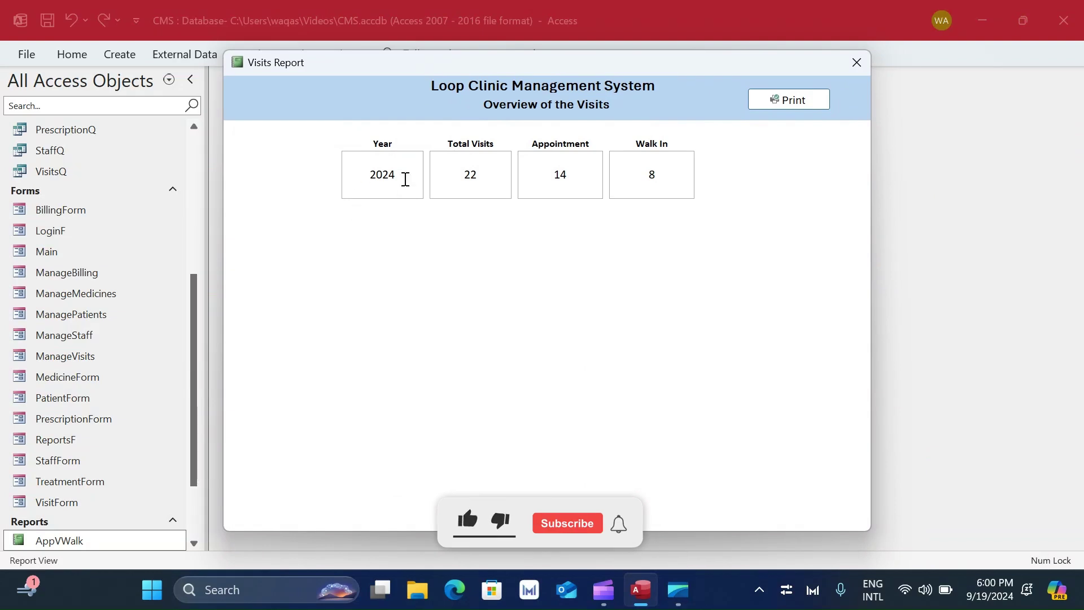
# - Return to Design View and set the font size of the four Detail text boxes to 12
pyautogui.rightClick(639, 234)
pyautogui.click(679, 287)
pyautogui.moveTo(764, 257); pyautogui.dragTo(342, 242)
pyautogui.click(72, 55)
pyautogui.click(896, 87)
pyautogui.click(871, 193)
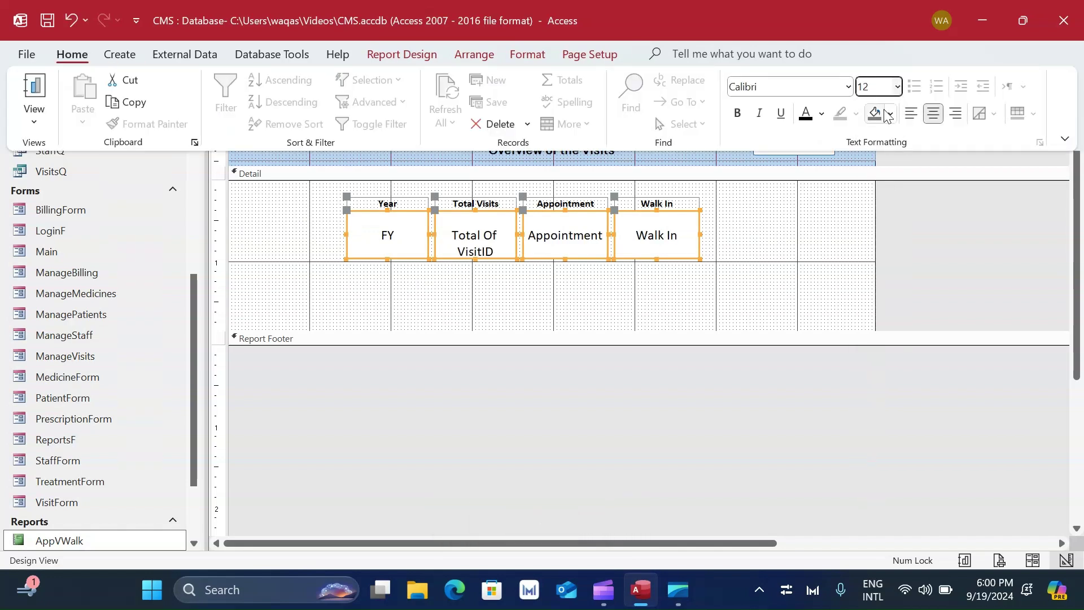
# - Change the font of the two title labels in the report header to Calibri
pyautogui.click(904, 173)
pyautogui.moveTo(907, 141); pyautogui.dragTo(854, 150)
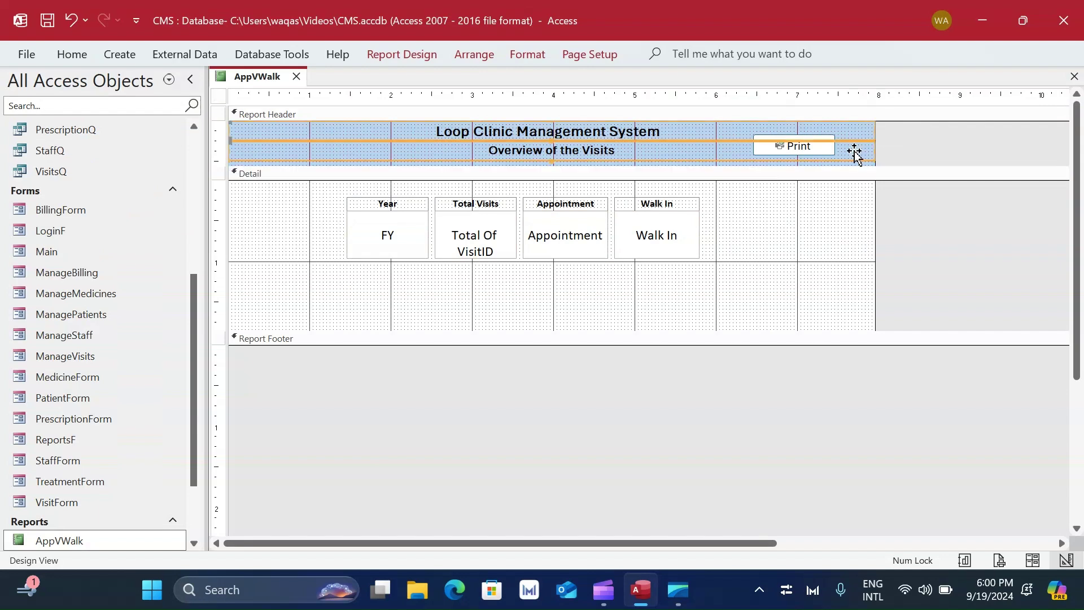
pyautogui.click(85, 56)
pyautogui.click(788, 92)
pyautogui.write('Calibri')
pyautogui.press('Tab')
pyautogui.press('Escape')
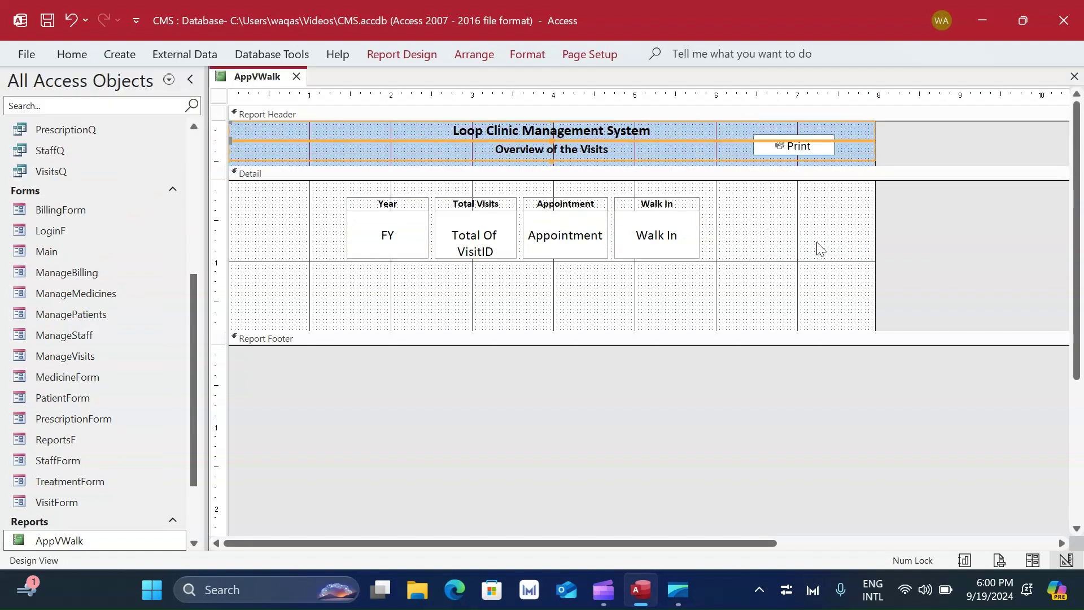
# - Extend the Detail section to a height of about 3.7 inches and preview the report in Report View
pyautogui.moveTo(690, 330); pyautogui.dragTo(695, 461)
pyautogui.moveTo(549, 460); pyautogui.dragTo(545, 485)
pyautogui.rightClick(257, 77)
pyautogui.click(334, 165)
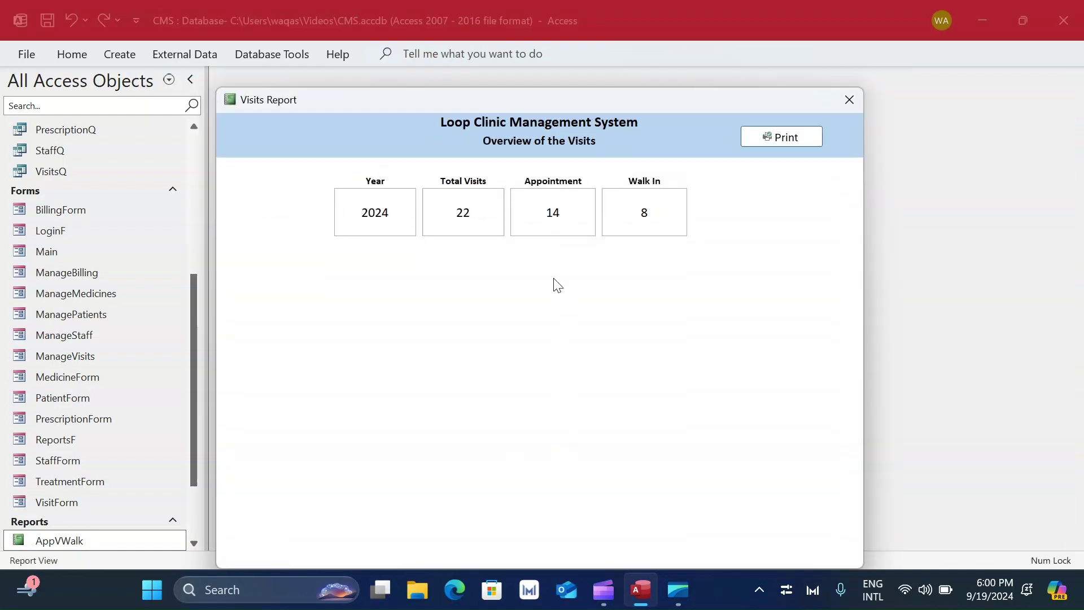
pyautogui.moveTo(535, 103); pyautogui.dragTo(540, 57)
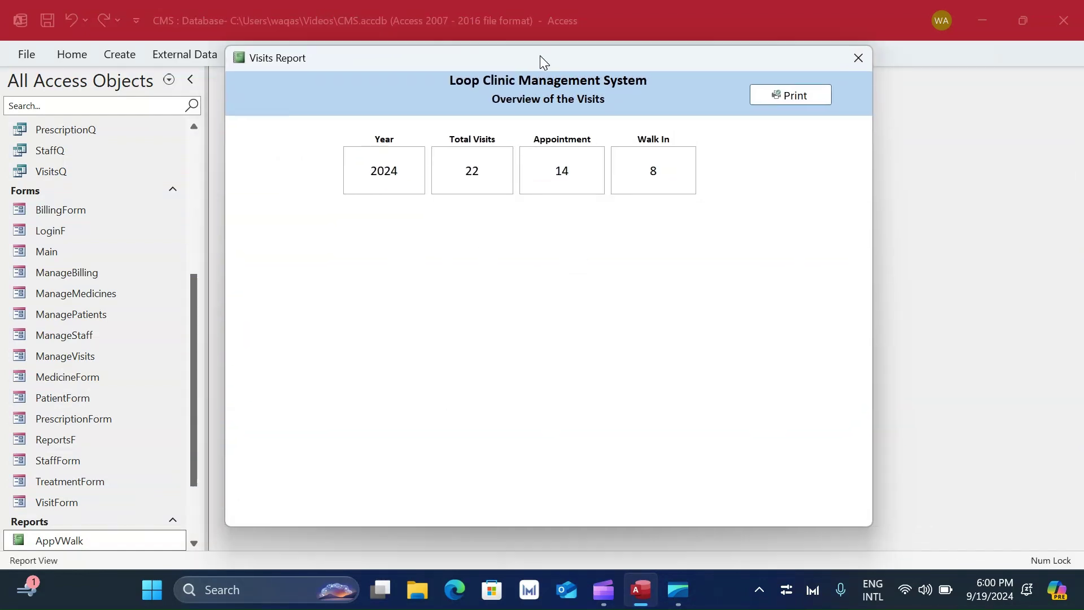
# - In Design View, insert a clustered column chart about 4.3 inches wide and 2.7 inches high beneath the four text boxes
pyautogui.rightClick(539, 57)
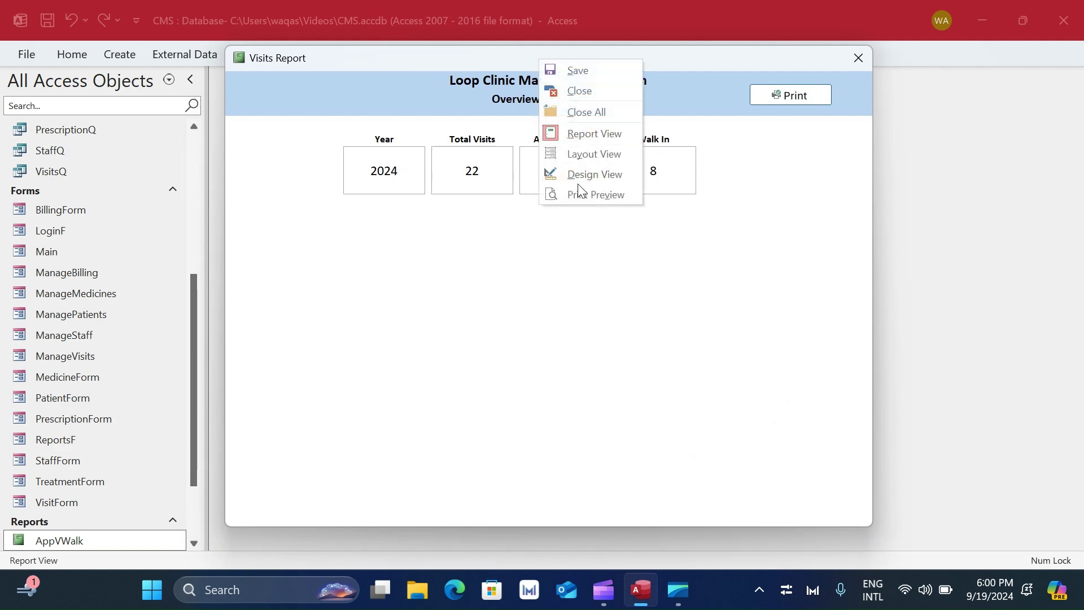
pyautogui.click(578, 181)
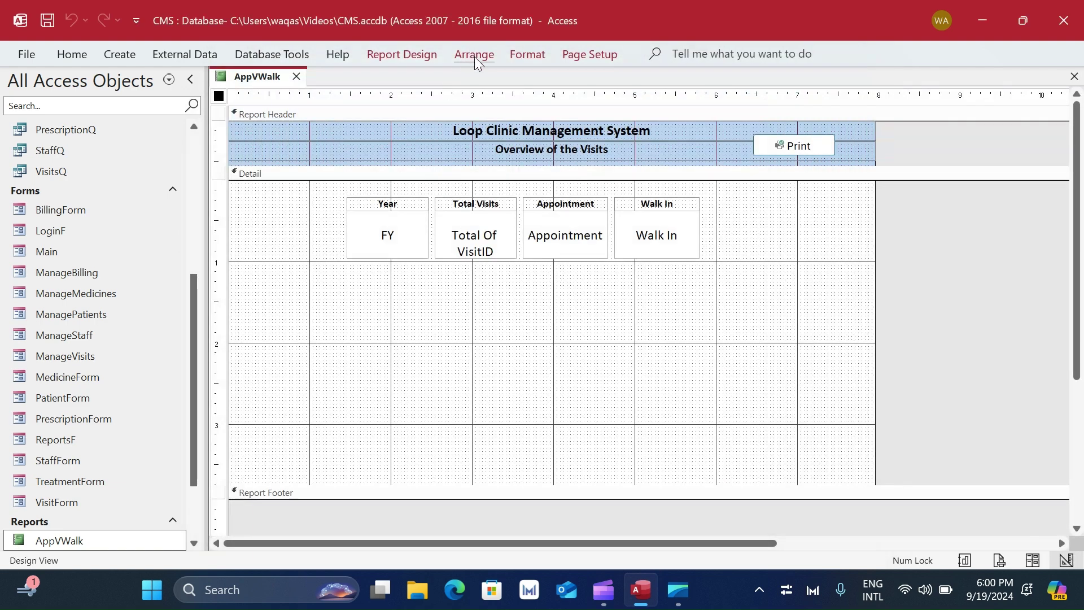
pyautogui.click(404, 56)
pyautogui.click(532, 101)
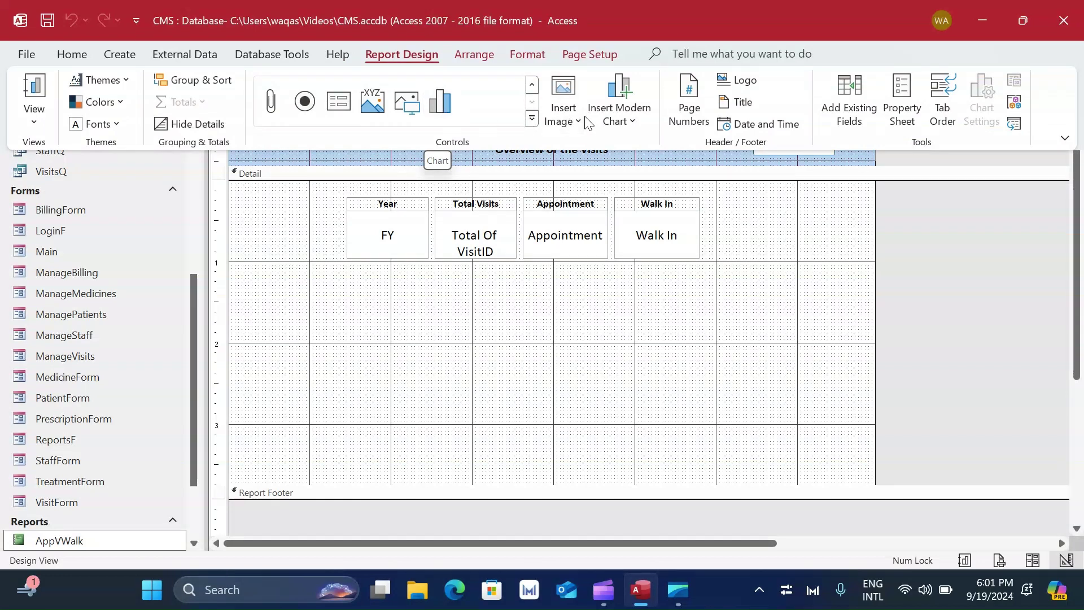
pyautogui.click(635, 121)
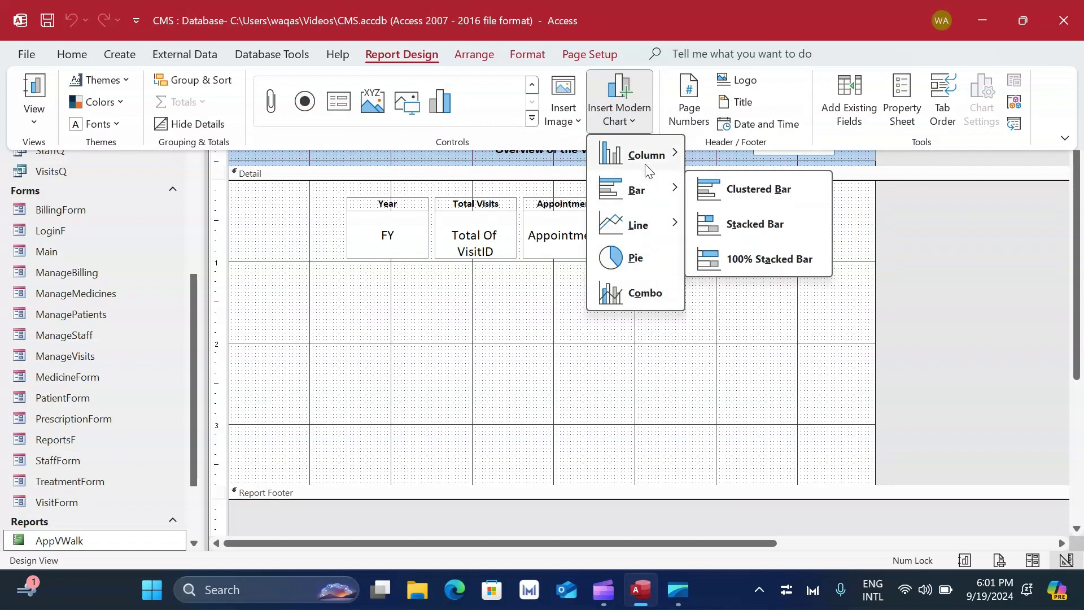
pyautogui.moveTo(637, 225)
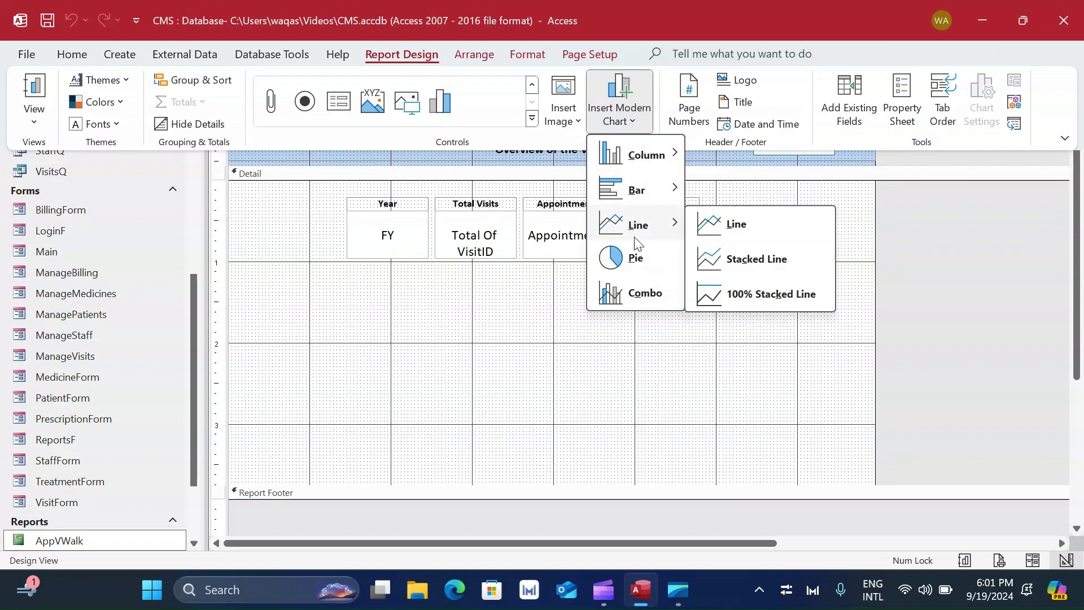
pyautogui.moveTo(642, 169)
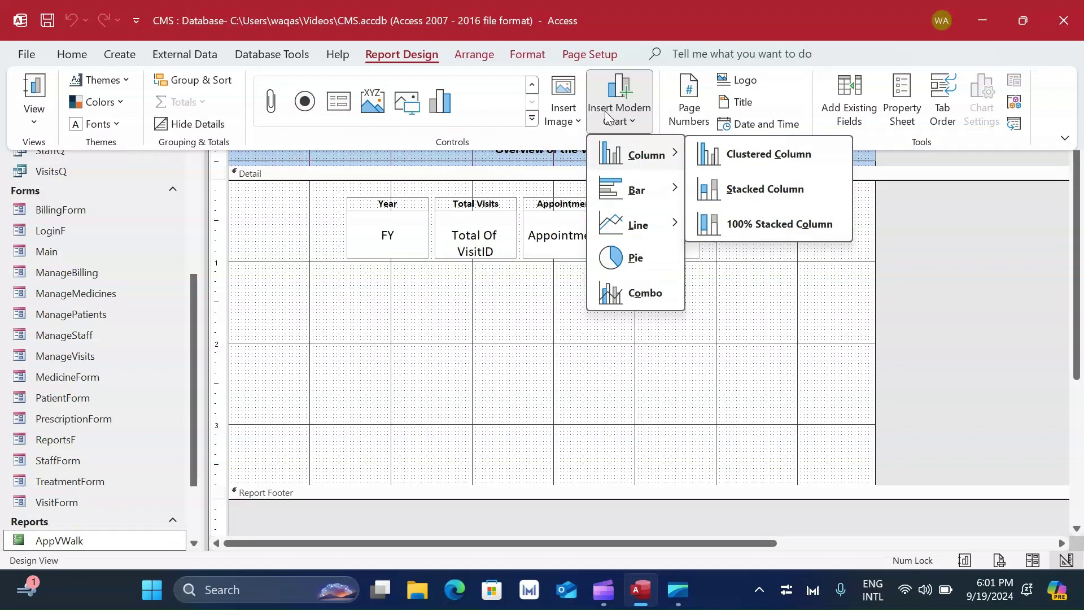
pyautogui.click(738, 164)
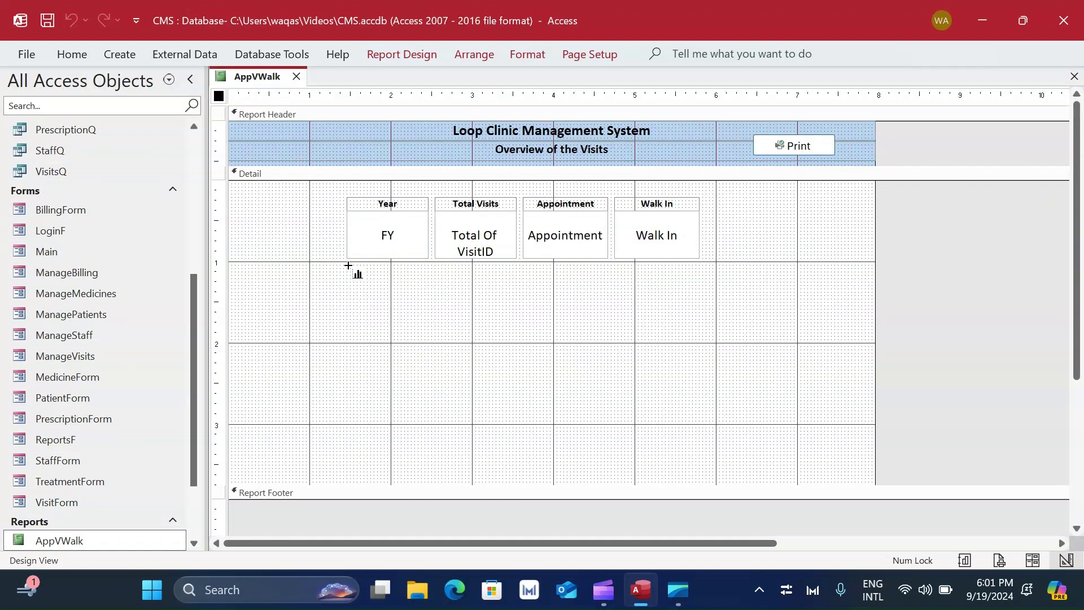
pyautogui.moveTo(346, 265); pyautogui.dragTo(700, 486)
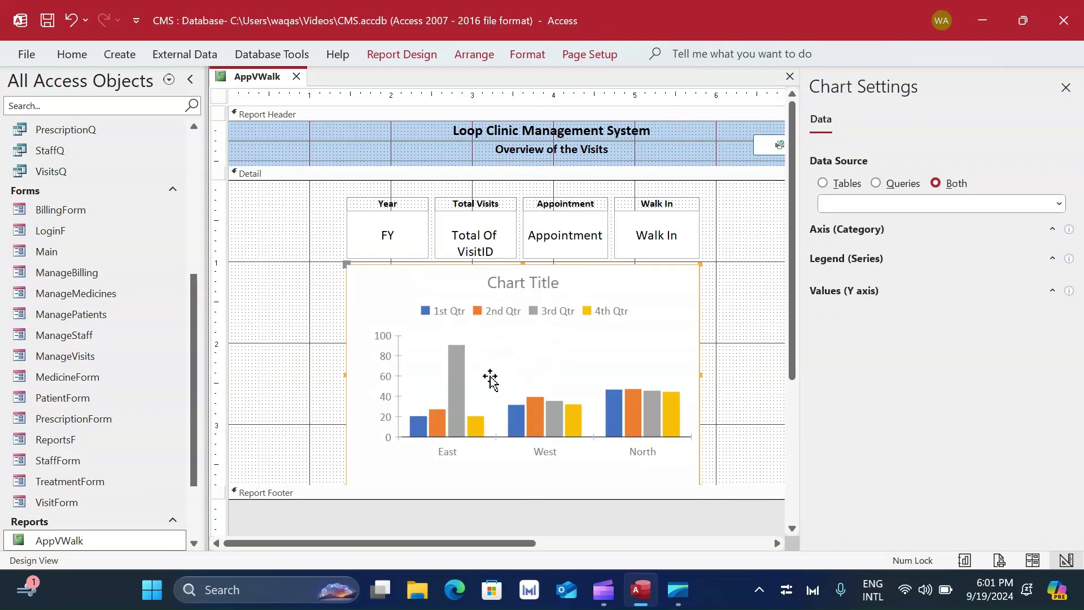
# - Set the chart's data source to VisitsQCT and plot Appointment and Walk In as its Y-axis values
pyautogui.click(1060, 204)
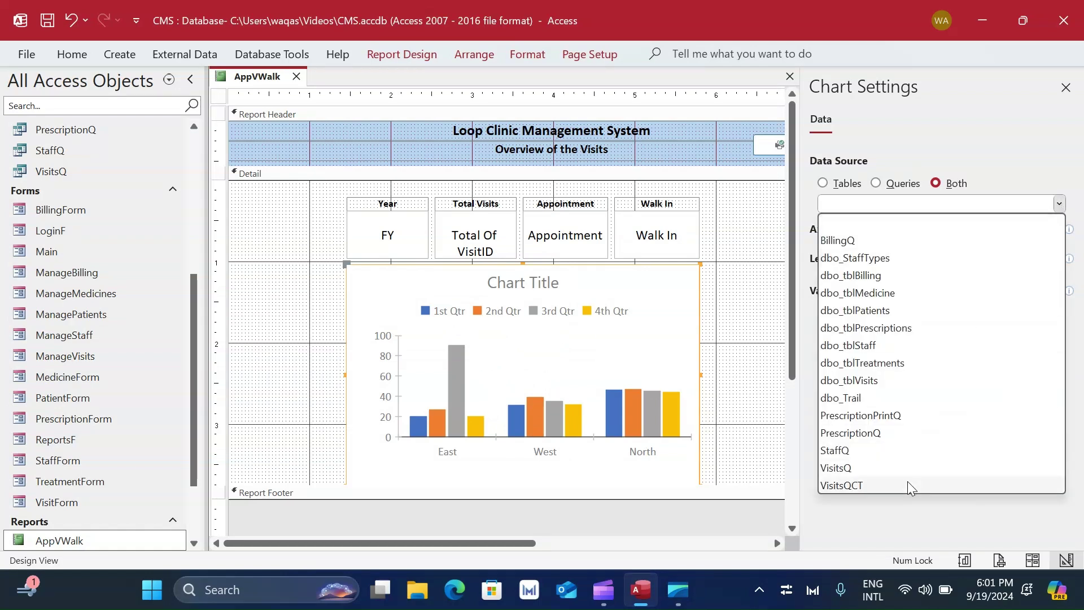
pyautogui.click(831, 488)
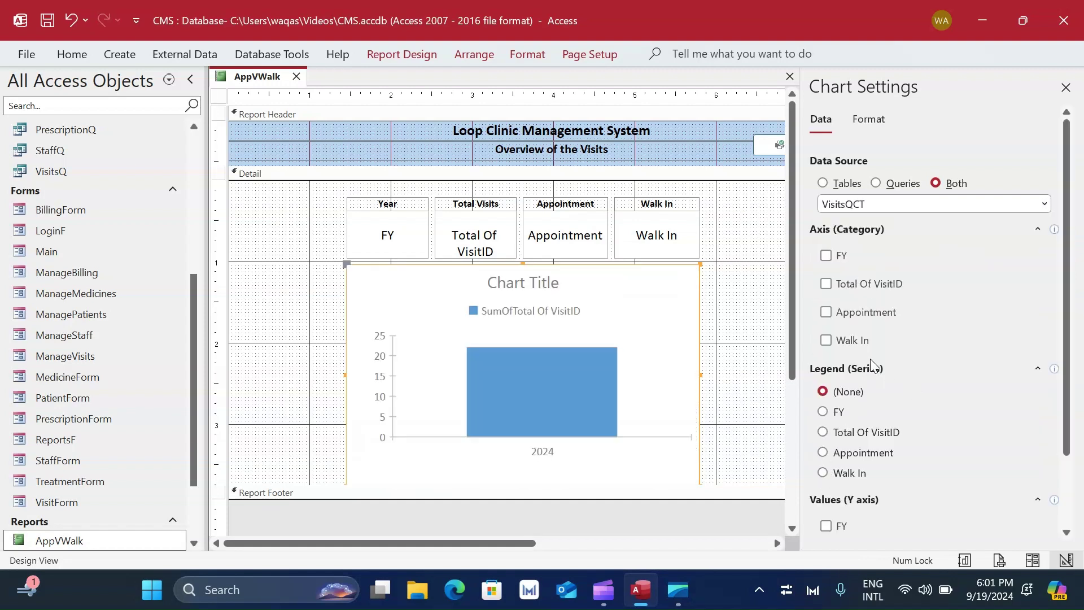
pyautogui.scroll(-3, 864, 384)
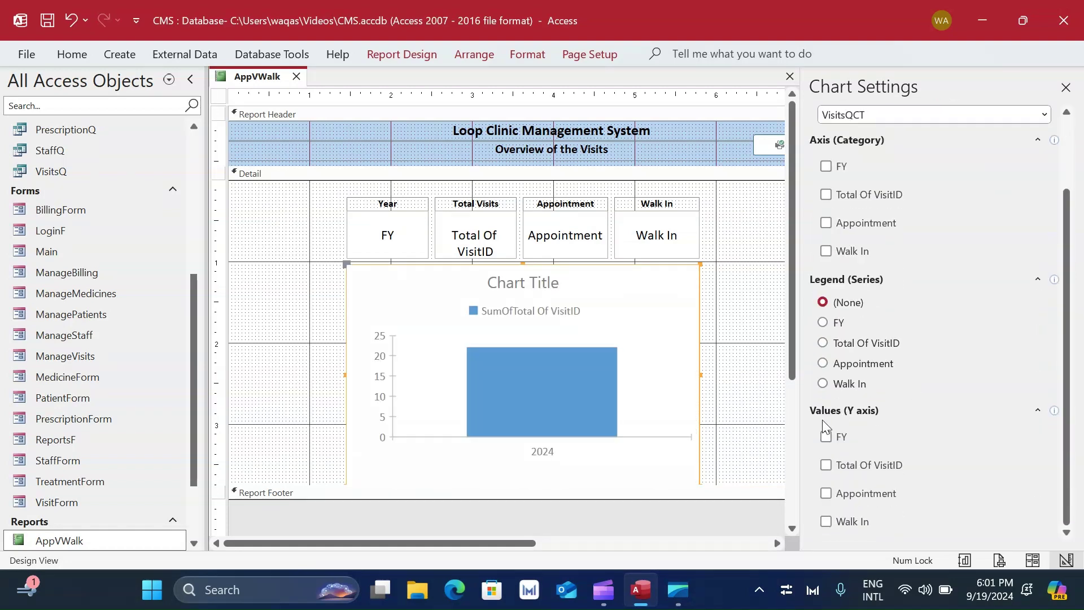
pyautogui.click(826, 493)
pyautogui.click(826, 521)
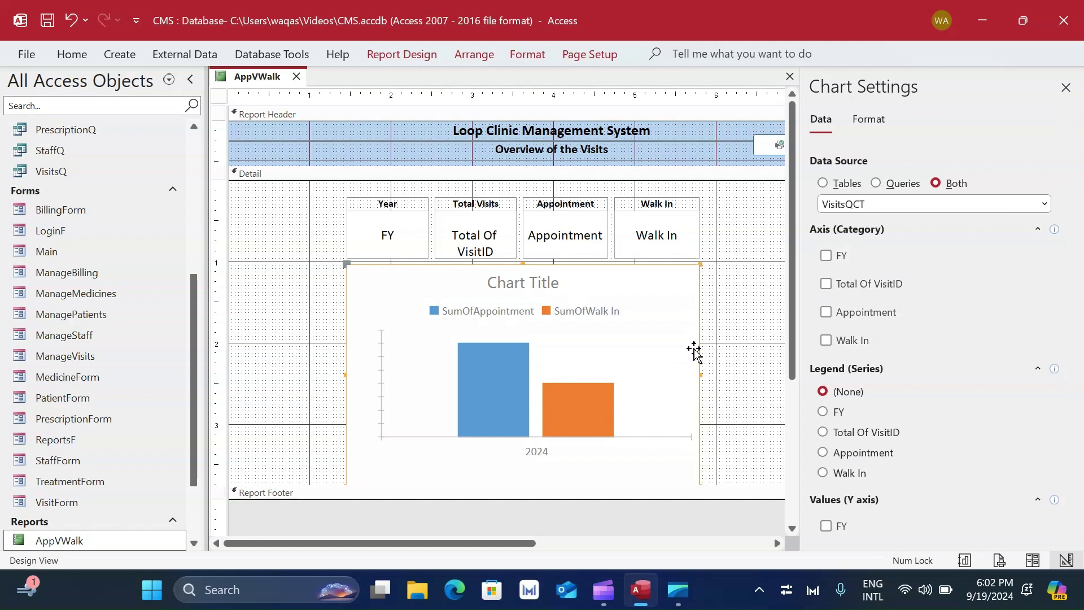
# - Set the SumOfAppointment series' display name to Appointment and make its fill and border colours Dark Blue
pyautogui.click(869, 120)
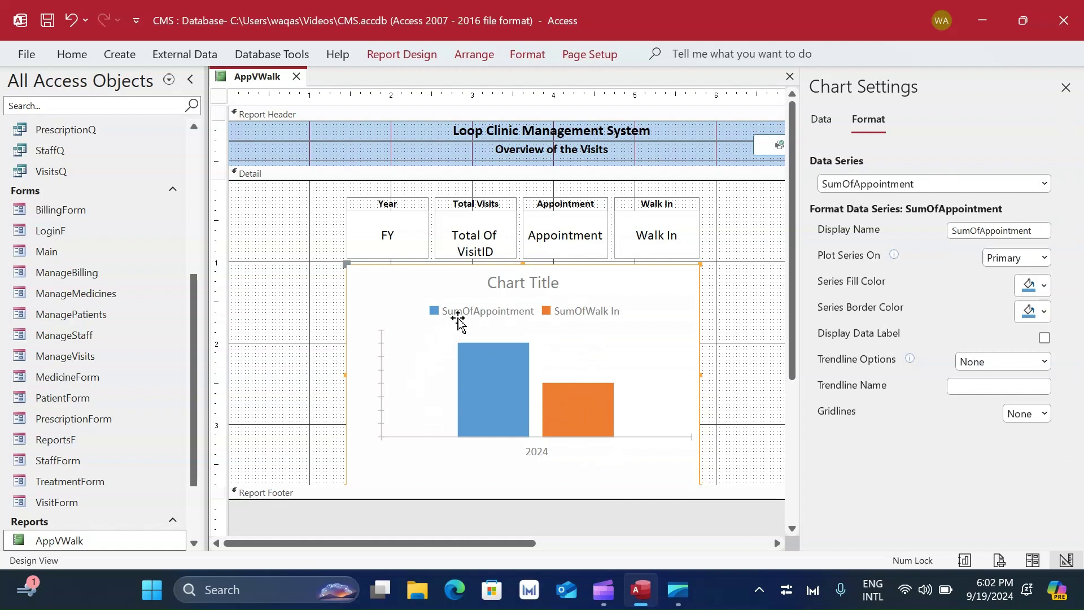
pyautogui.moveTo(983, 230); pyautogui.dragTo(920, 232)
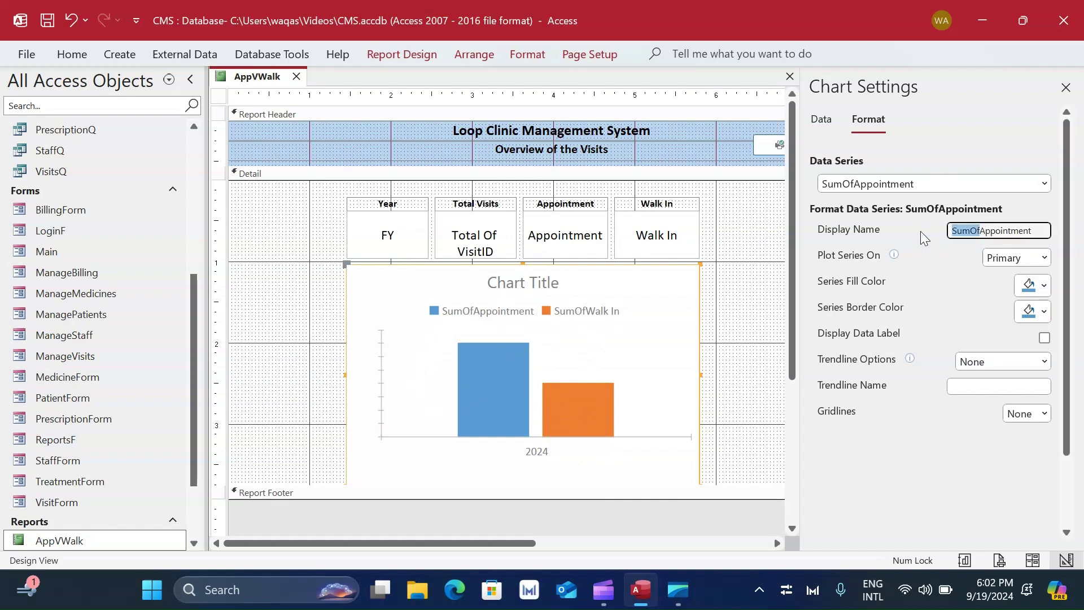
pyautogui.press('BackSpace')
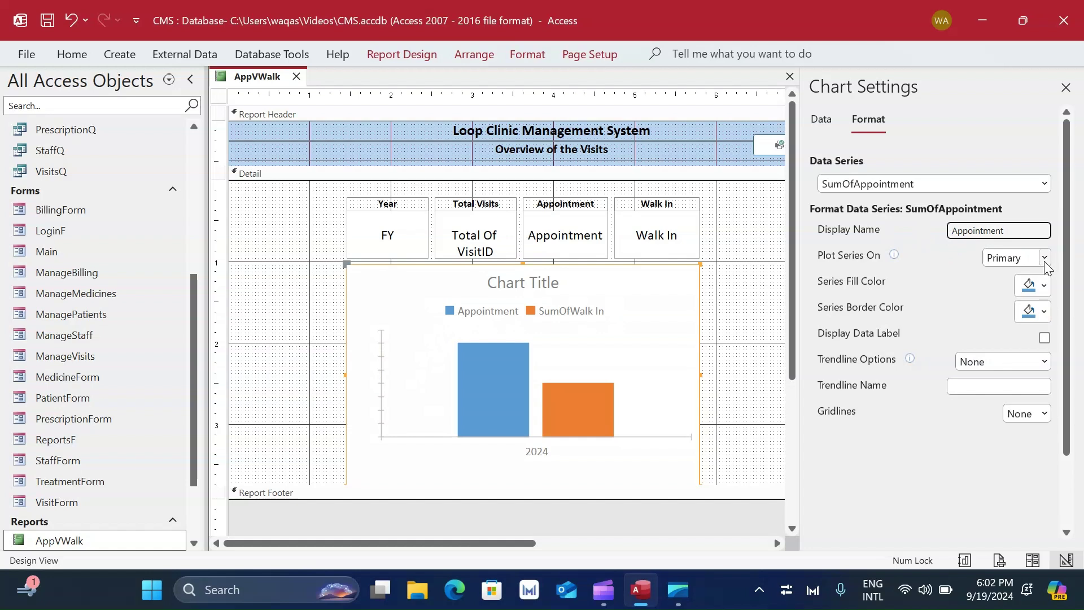
pyautogui.click(1044, 285)
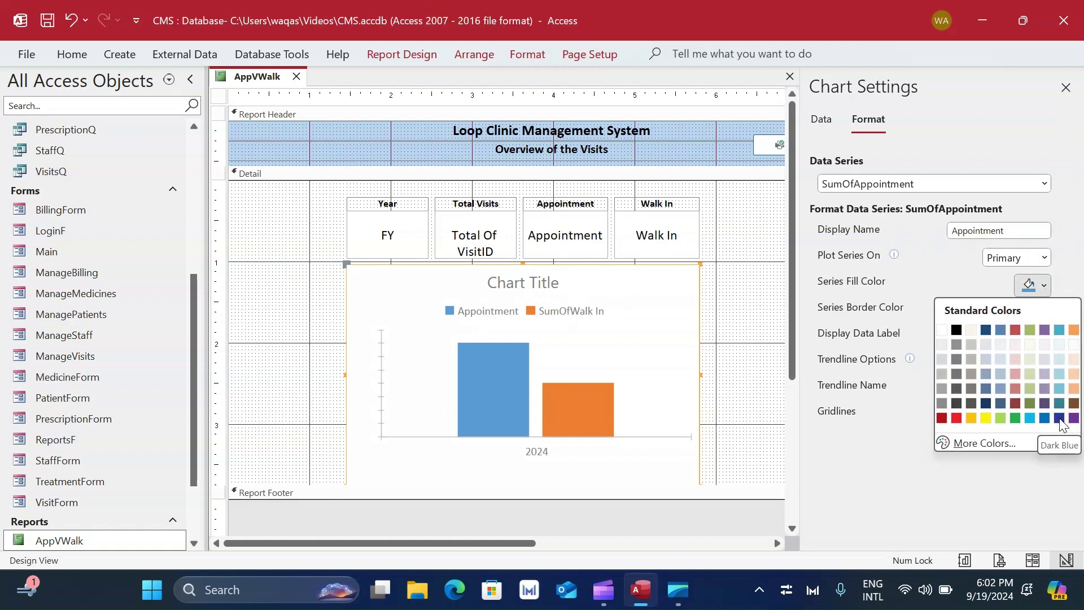
pyautogui.click(1059, 419)
pyautogui.click(1044, 312)
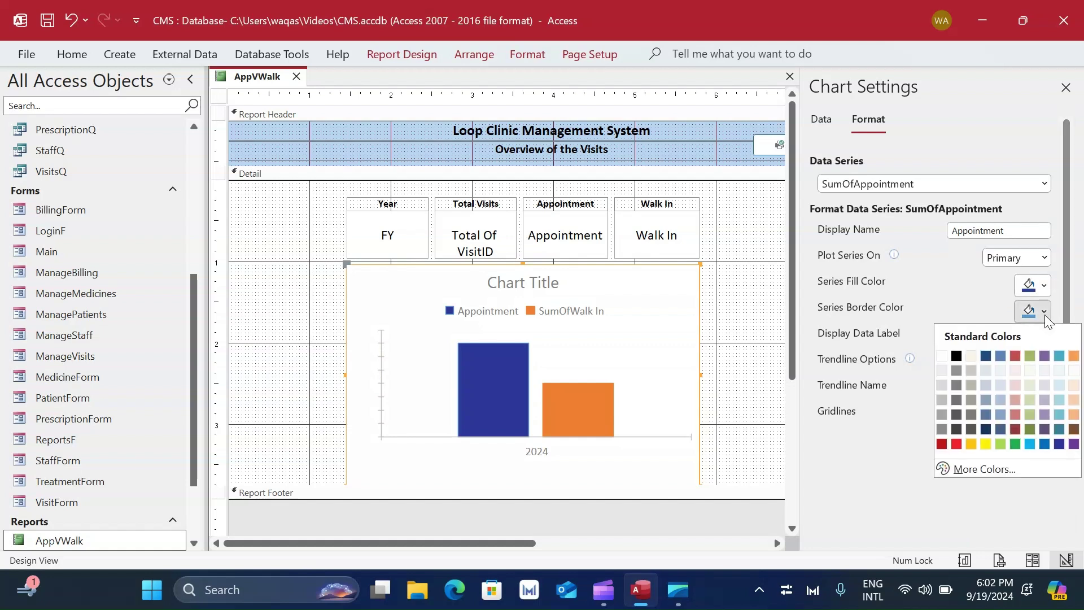
pyautogui.click(1059, 444)
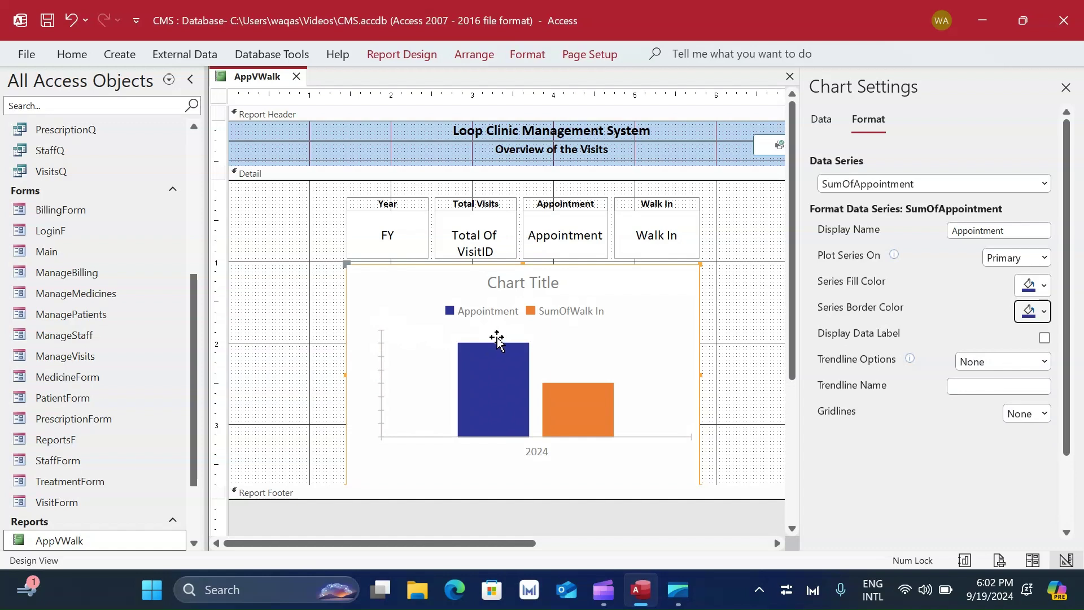
# - Display data labels on the Appointment series and set its gridlines to Major
pyautogui.click(1044, 338)
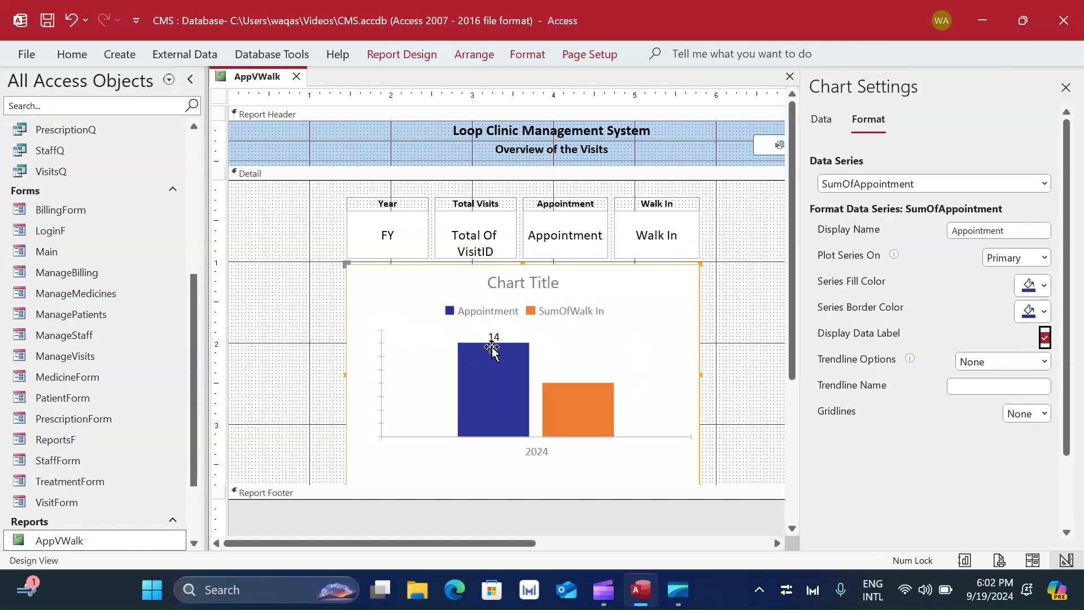
pyautogui.click(1044, 414)
pyautogui.click(1042, 450)
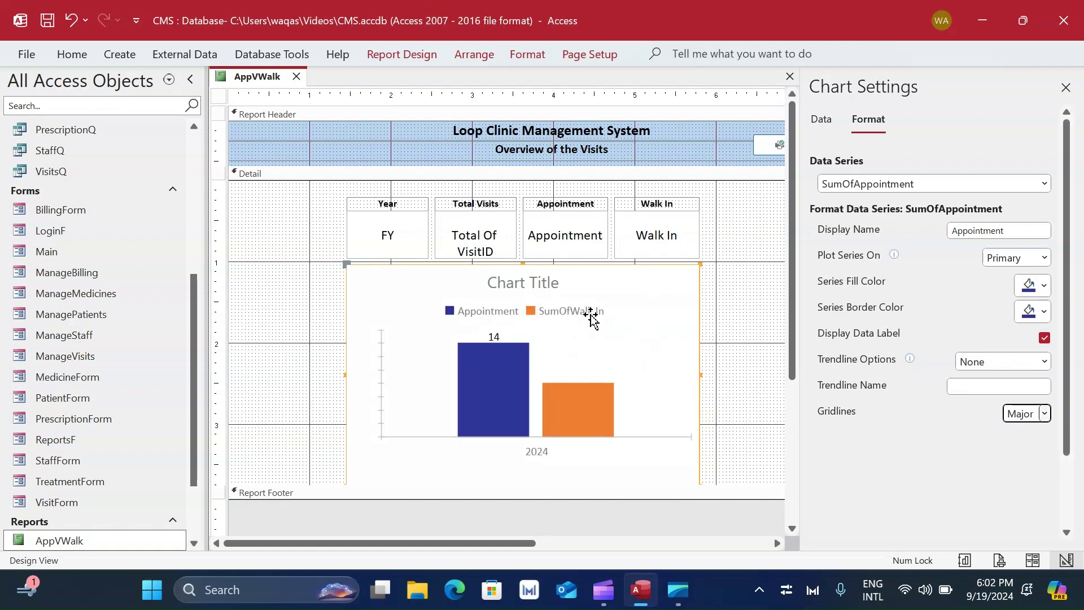
# - Set the display name of the SumOfWalk In series to Walk In
pyautogui.click(944, 181)
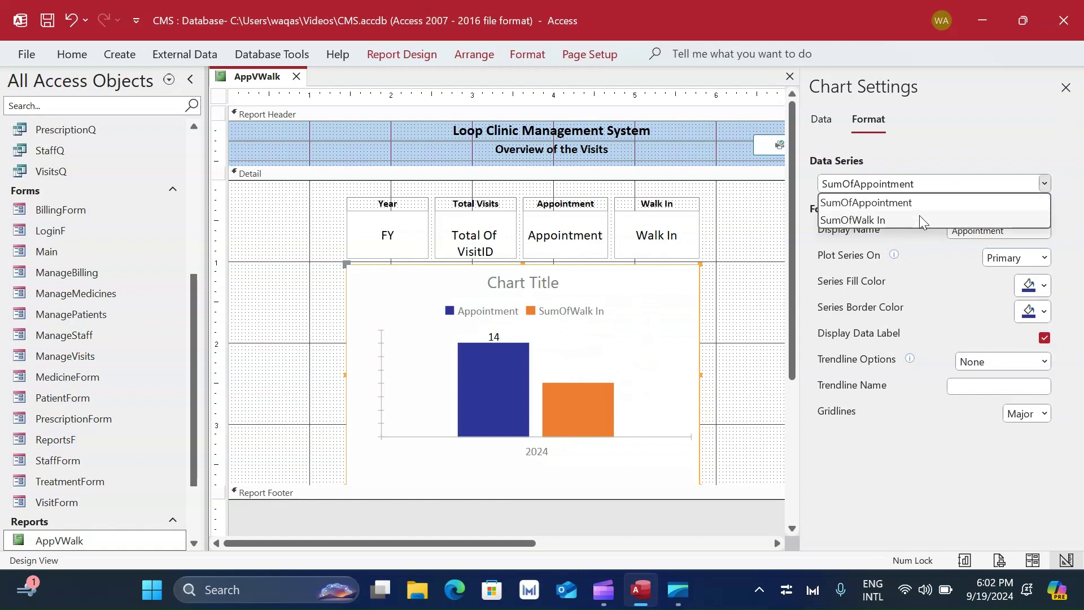
pyautogui.click(919, 216)
pyautogui.moveTo(980, 230); pyautogui.dragTo(879, 230)
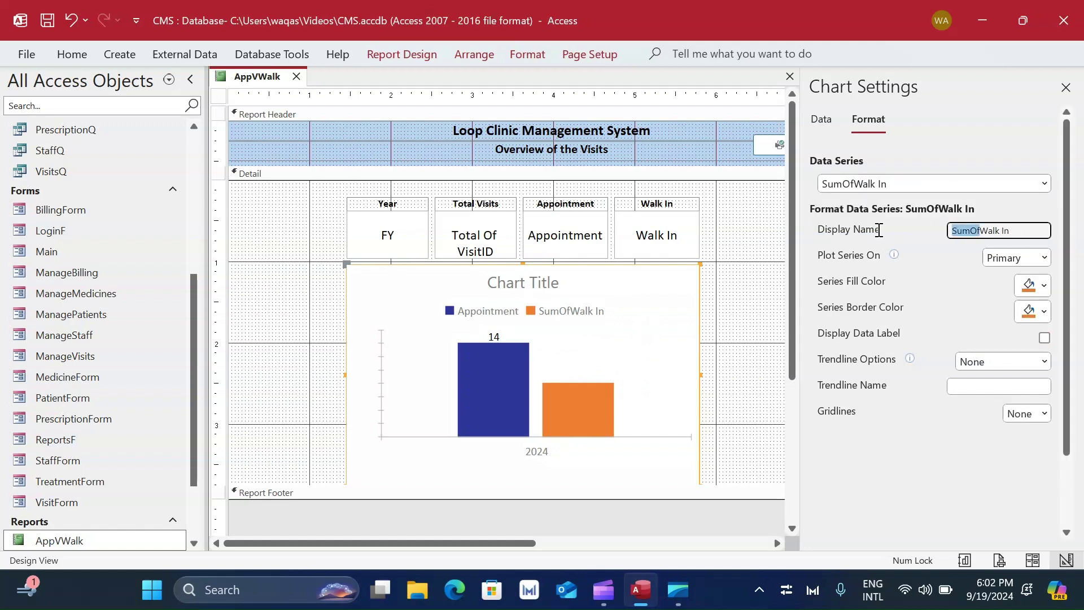
pyautogui.press('BackSpace')
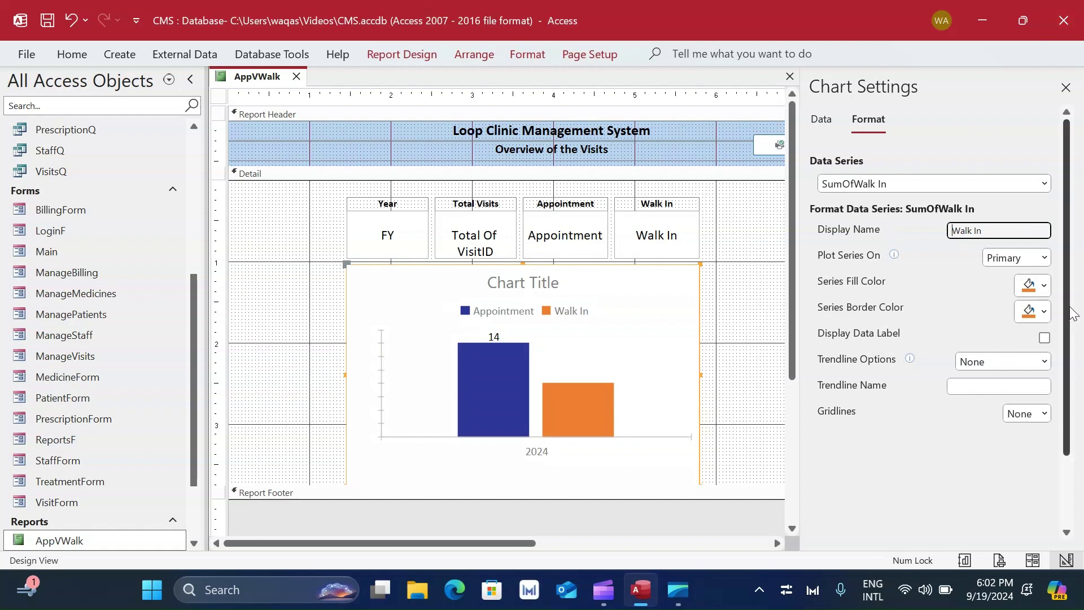
# - Give the Walk In series a dark grey fill and border and display its data labels
pyautogui.click(1043, 285)
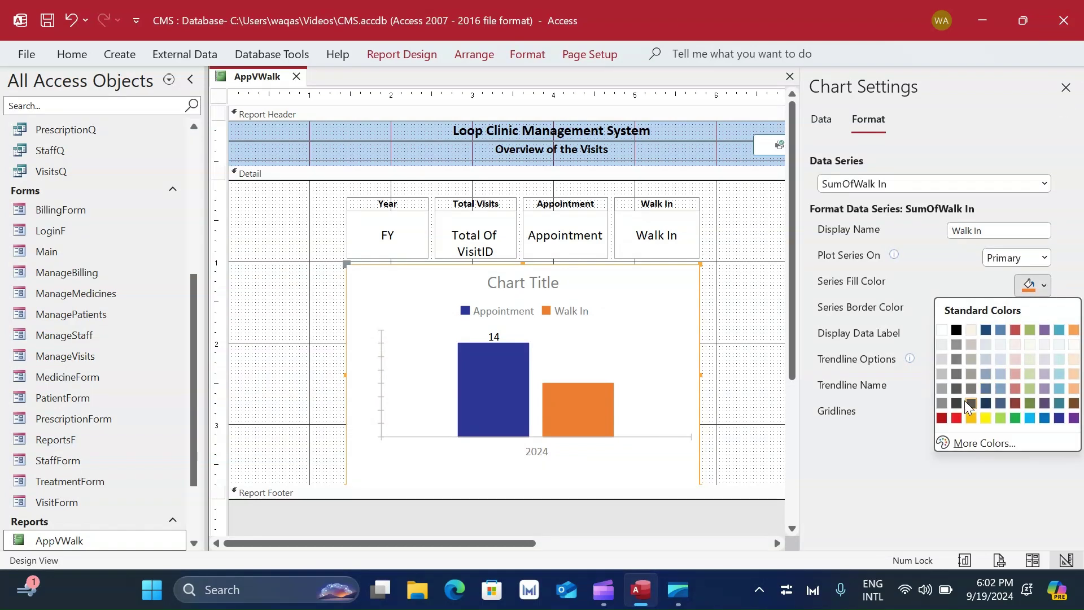
pyautogui.click(970, 402)
pyautogui.click(1036, 311)
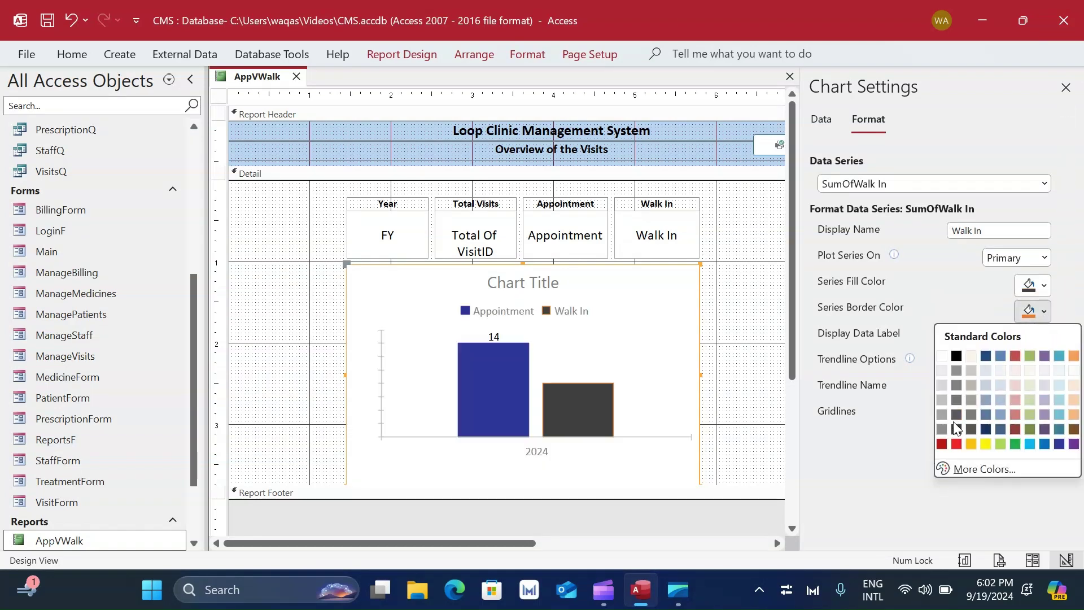
pyautogui.click(956, 425)
pyautogui.click(1043, 338)
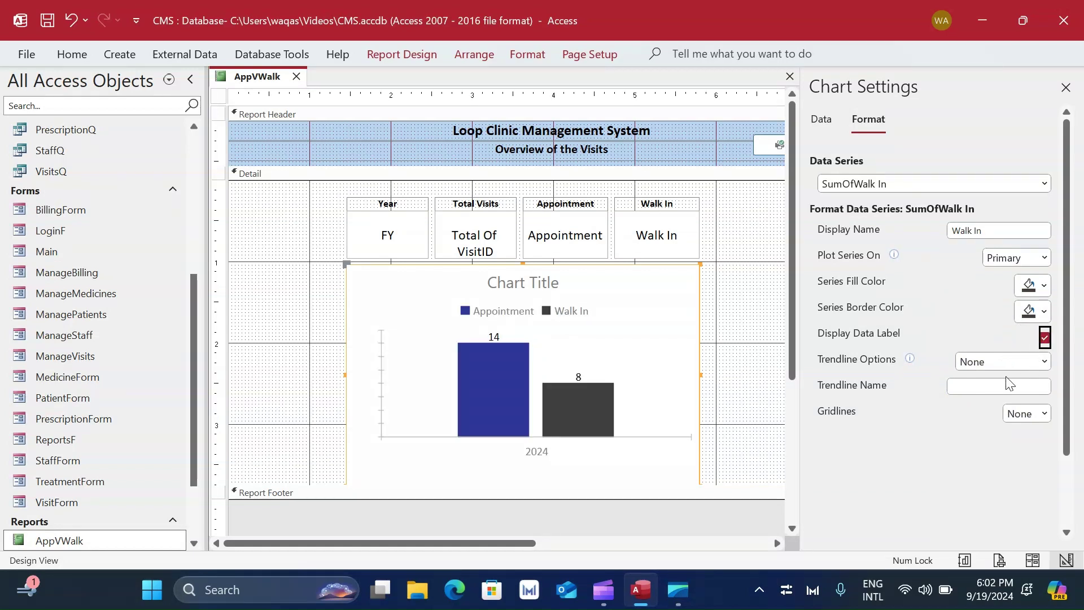
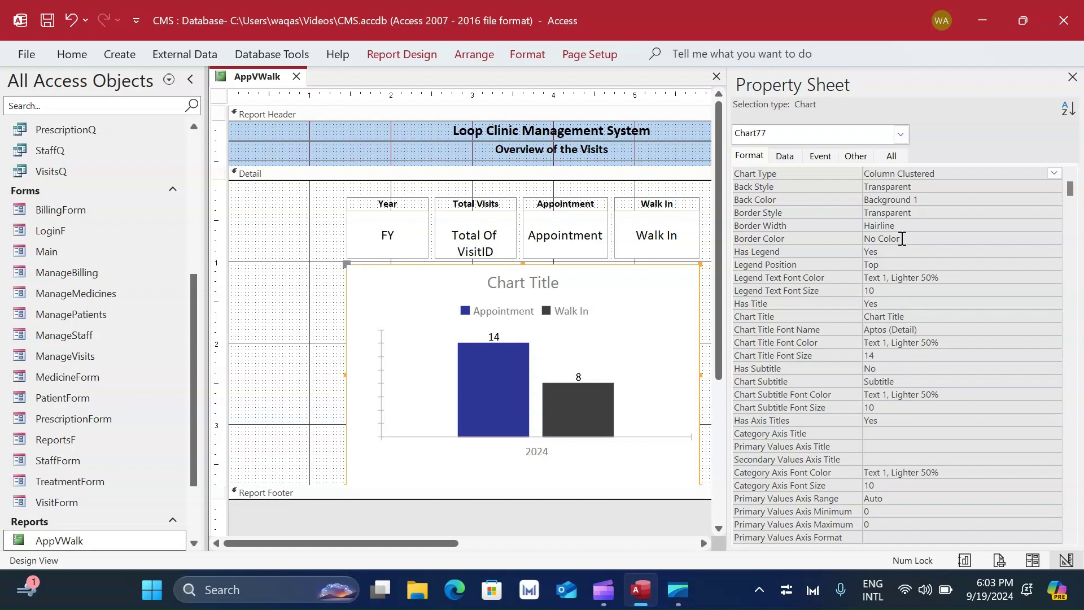
# - Set the chart title to "Appointment Vs Walk-In Analysis"
pyautogui.moveTo(912, 312); pyautogui.dragTo(852, 302)
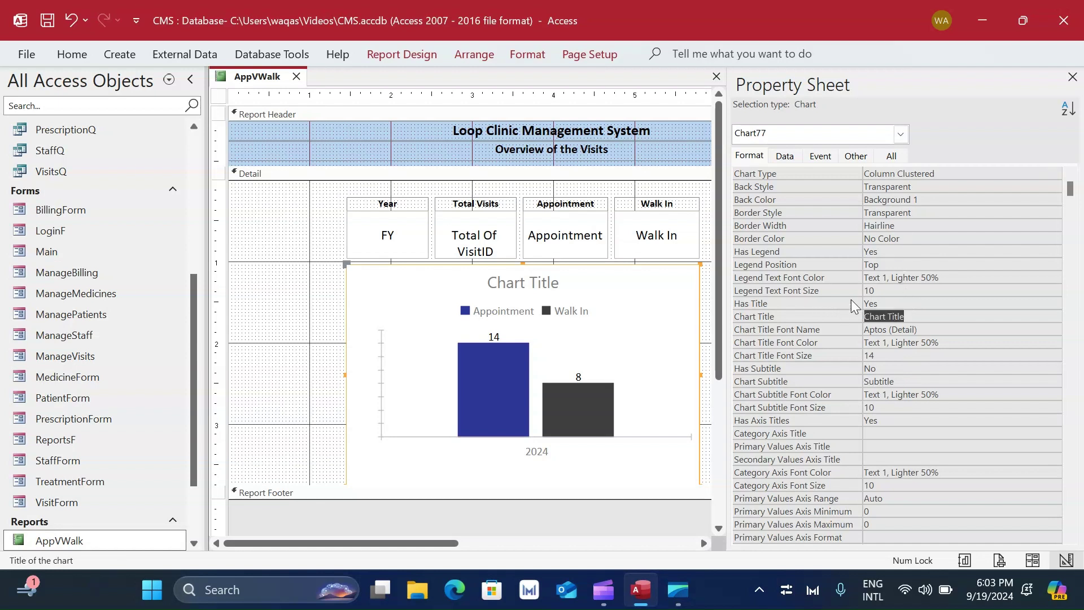
pyautogui.write('Appointment vs Wal')
pyautogui.press('BackSpace')
pyautogui.press('BackSpace')
pyautogui.press('BackSpace')
pyautogui.press('BackSpace')
pyautogui.press('BackSpace')
pyautogui.press('BackSpace')
pyautogui.press('BackSpace')
pyautogui.write('Vs Walk')
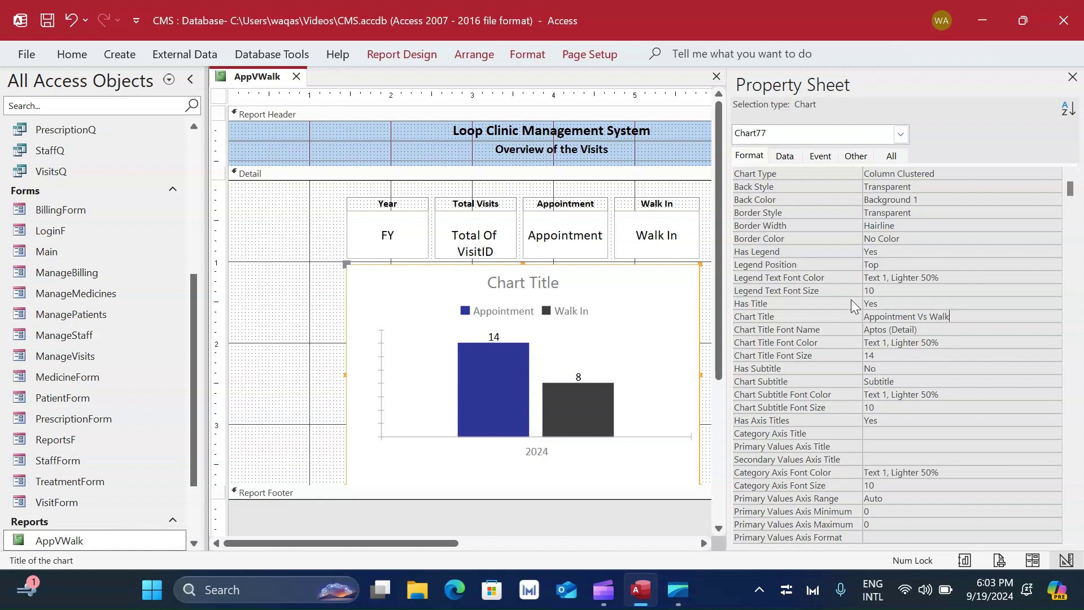
pyautogui.write('-In Analysis')
pyautogui.press('Return')
# - Format the chart title in Calibri with the black Text 1 font colour
pyautogui.write('Calibri')
pyautogui.press('Return')
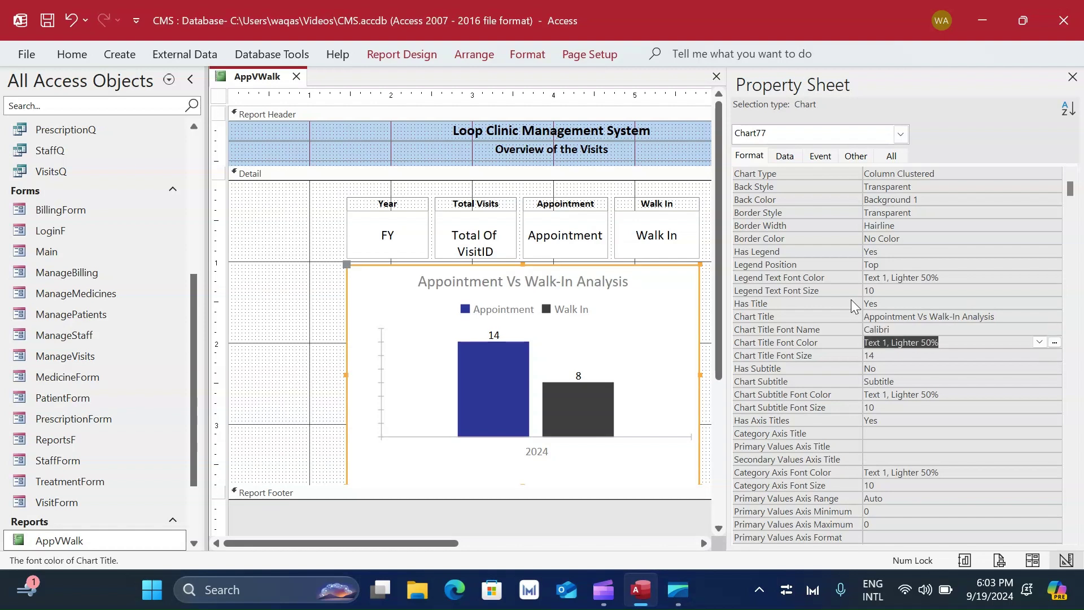
pyautogui.click(1055, 341)
pyautogui.click(886, 58)
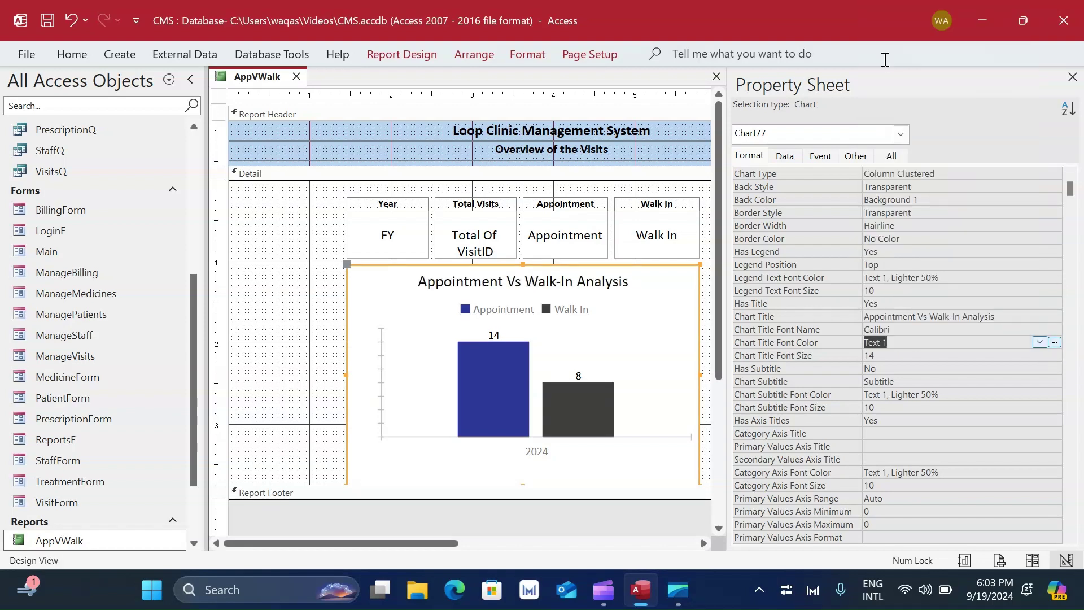
pyautogui.click(902, 355)
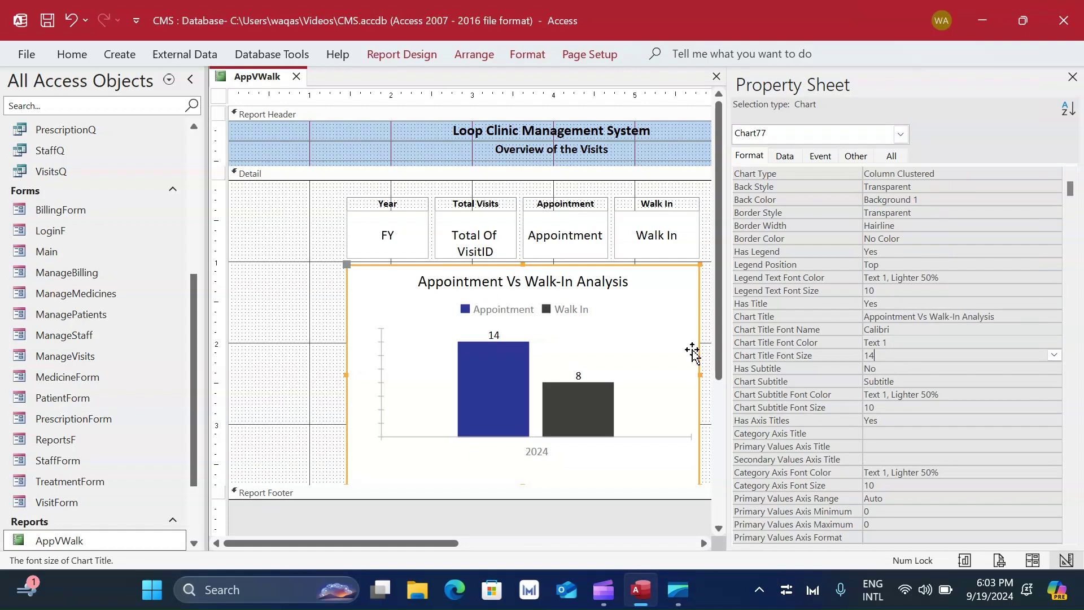
pyautogui.doubleClick(900, 368)
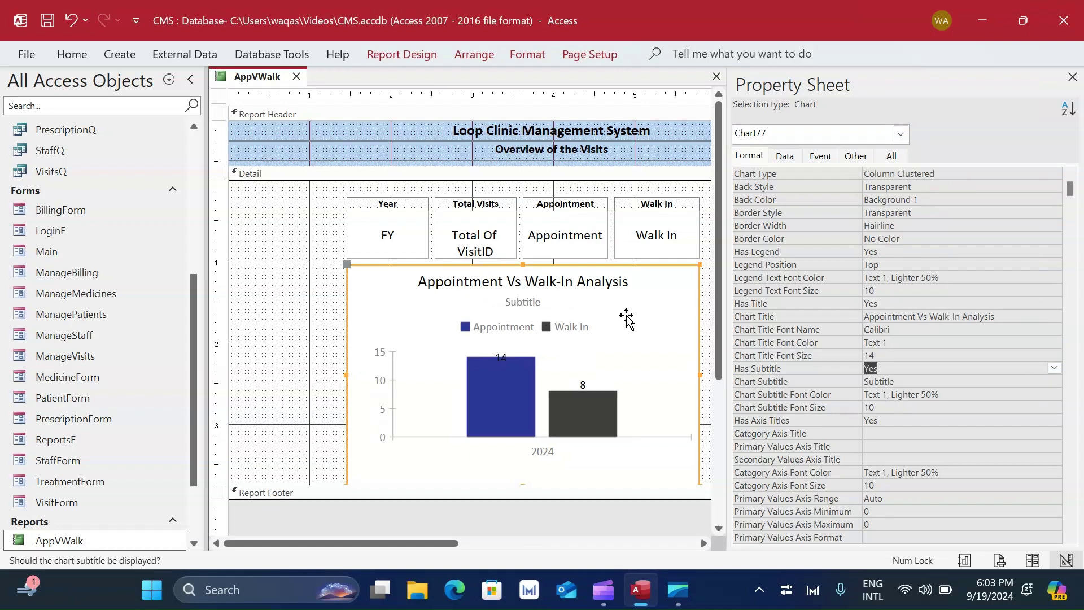
pyautogui.doubleClick(909, 368)
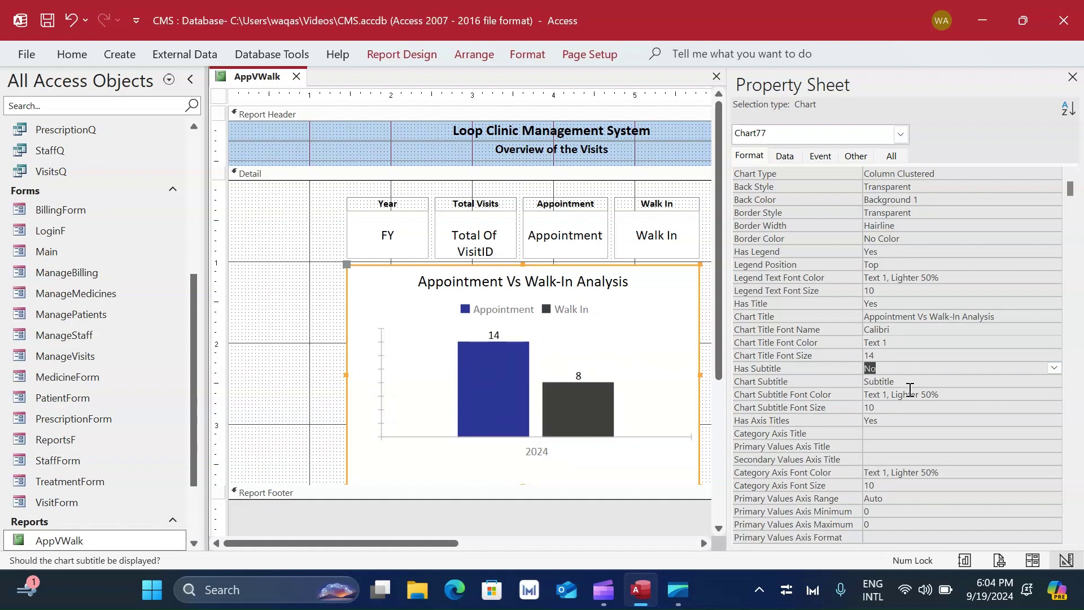
# - Set the font colour of the chart's category axis and primary values axis to Text 1
pyautogui.scroll(-2, 910, 461)
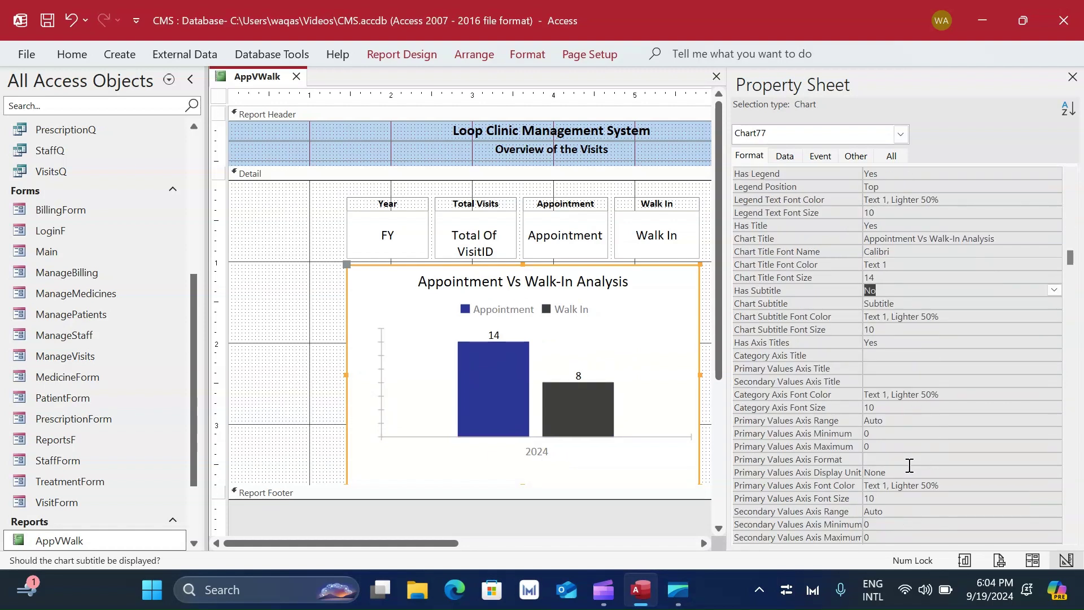
pyautogui.click(972, 395)
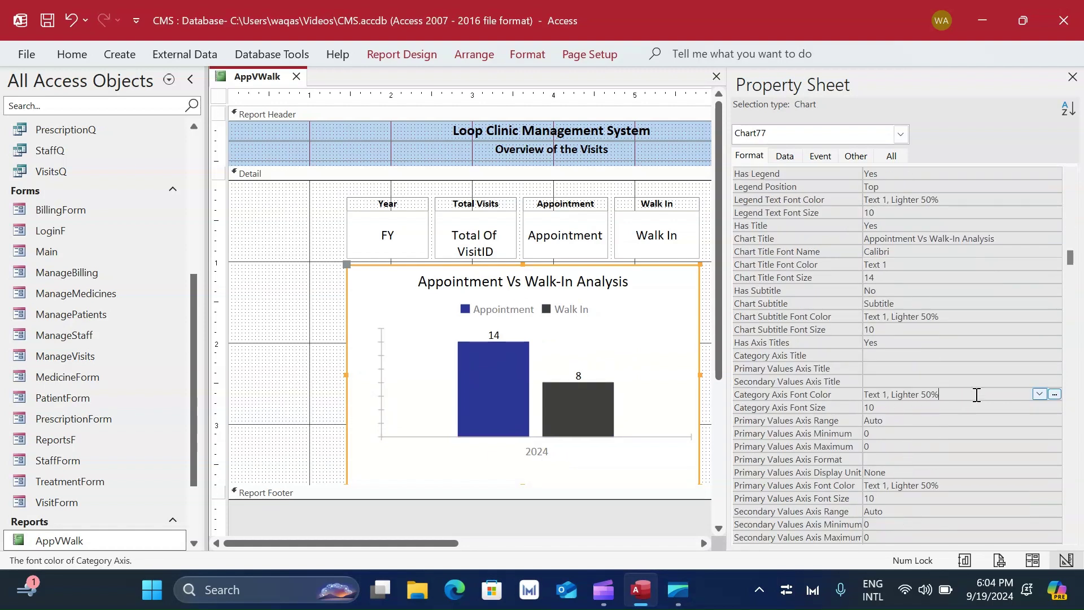
pyautogui.click(1054, 395)
pyautogui.click(885, 95)
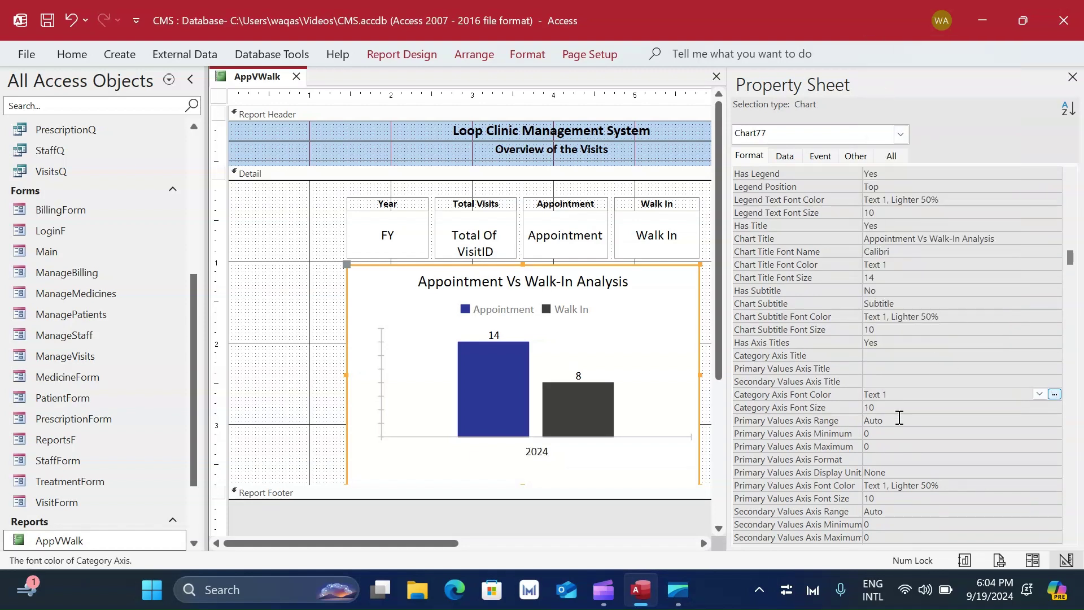
pyautogui.click(966, 486)
pyautogui.click(1053, 485)
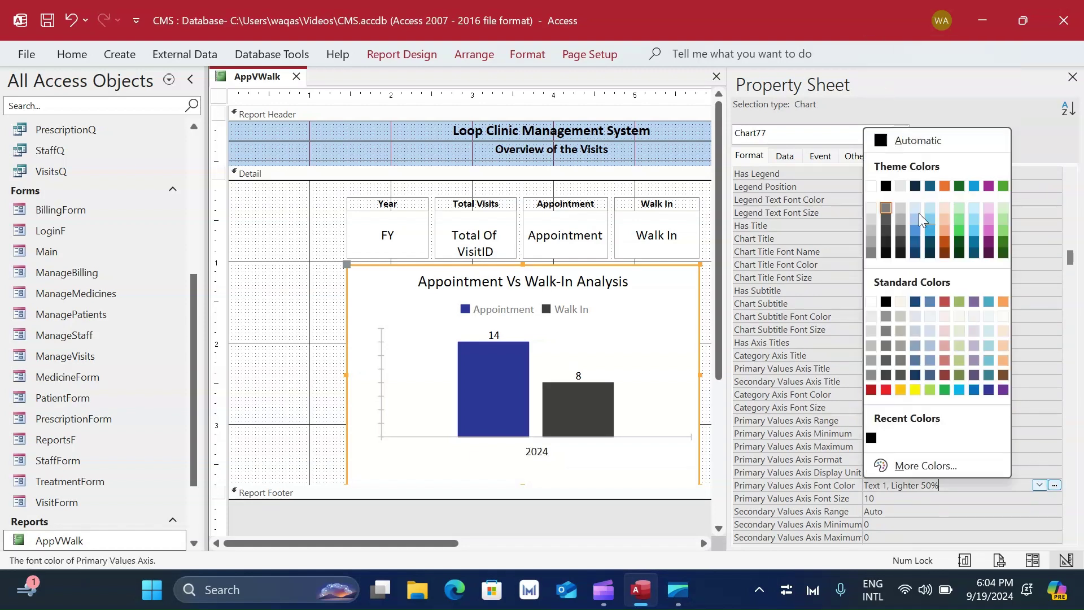
pyautogui.click(885, 186)
# - Set the secondary values axis font colour to Text 1 and close the chart's properties
pyautogui.scroll(-5, 989, 451)
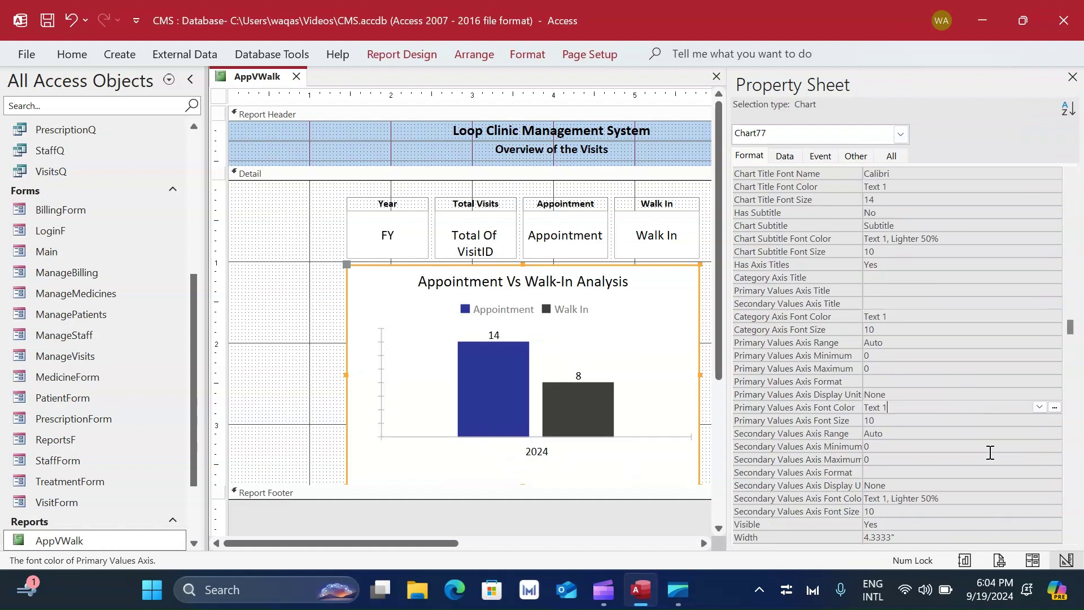
pyautogui.click(970, 382)
pyautogui.click(1053, 381)
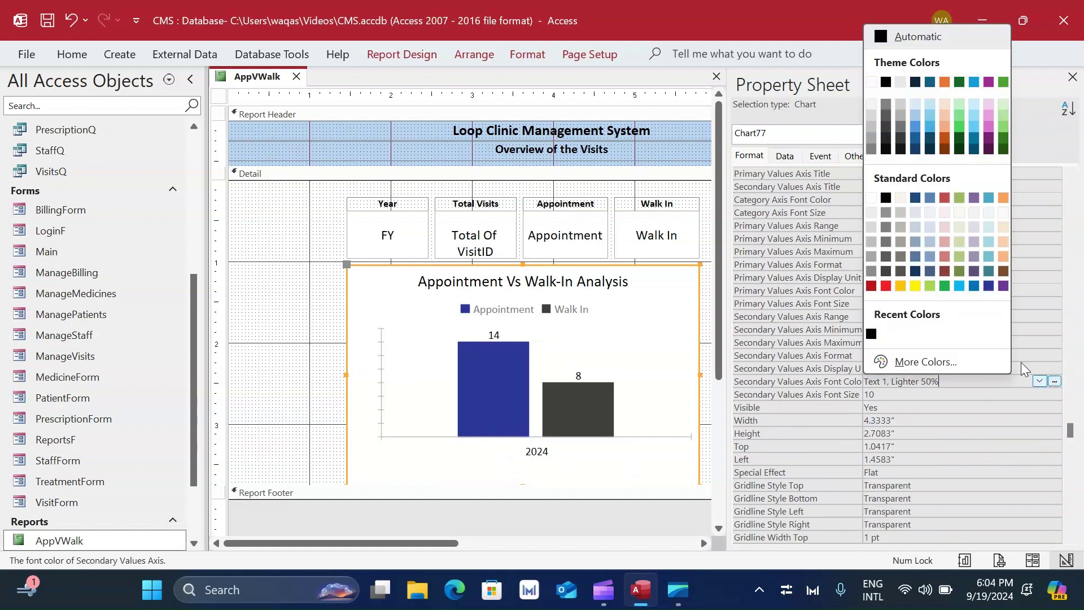
pyautogui.click(886, 82)
pyautogui.scroll(-3, 964, 448)
pyautogui.scroll(10, 960, 445)
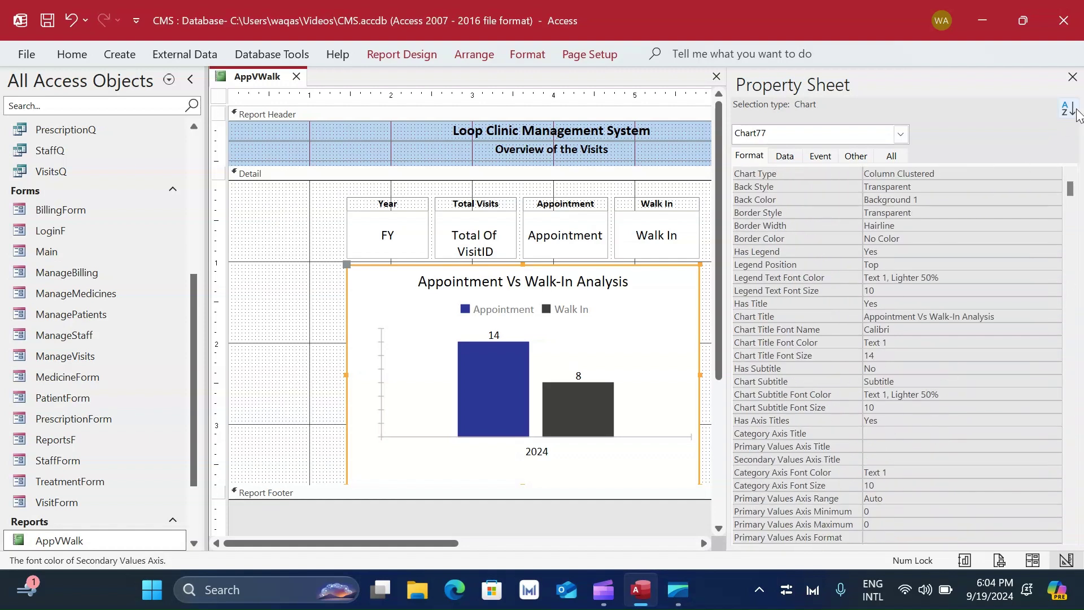
pyautogui.click(1072, 78)
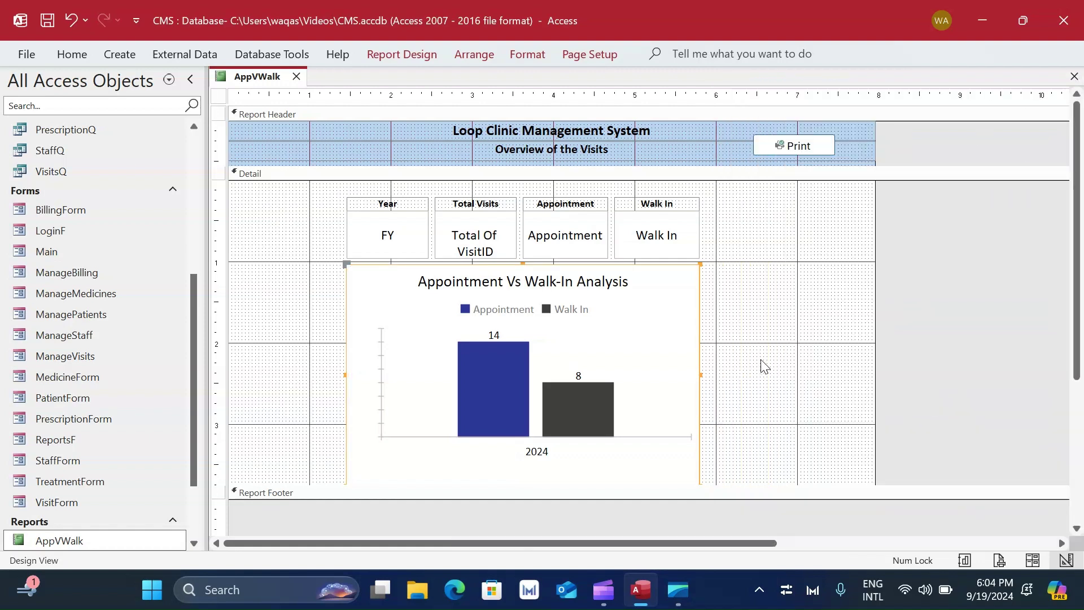
# - Shift the header titles and Print button leftward, and move all Detail text boxes, labels and the chart about 0.6 inch left
pyautogui.moveTo(900, 131); pyautogui.dragTo(714, 151)
pyautogui.moveTo(817, 148); pyautogui.dragTo(690, 142)
pyautogui.moveTo(734, 199); pyautogui.dragTo(332, 481)
pyautogui.moveTo(625, 371); pyautogui.dragTo(576, 368)
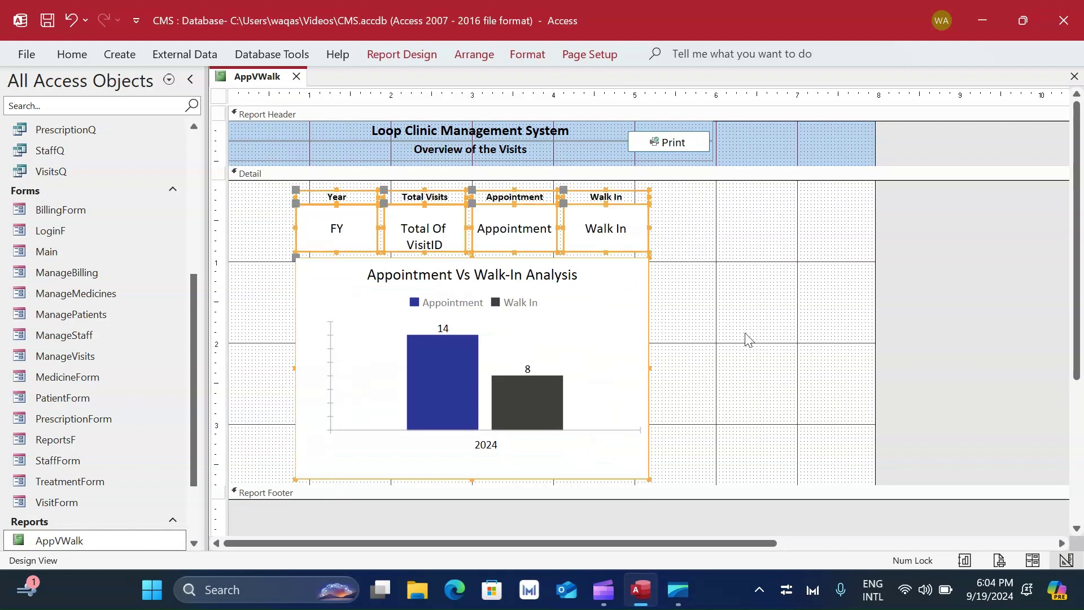
# - Narrow the report to a width of about 6 inches
pyautogui.click(733, 349)
pyautogui.moveTo(873, 324); pyautogui.dragTo(713, 329)
pyautogui.scroll(-3, 660, 411)
pyautogui.scroll(3, 658, 397)
# - Preview the AppVWalk report in Report View and return it to Design View
pyautogui.rightClick(254, 77)
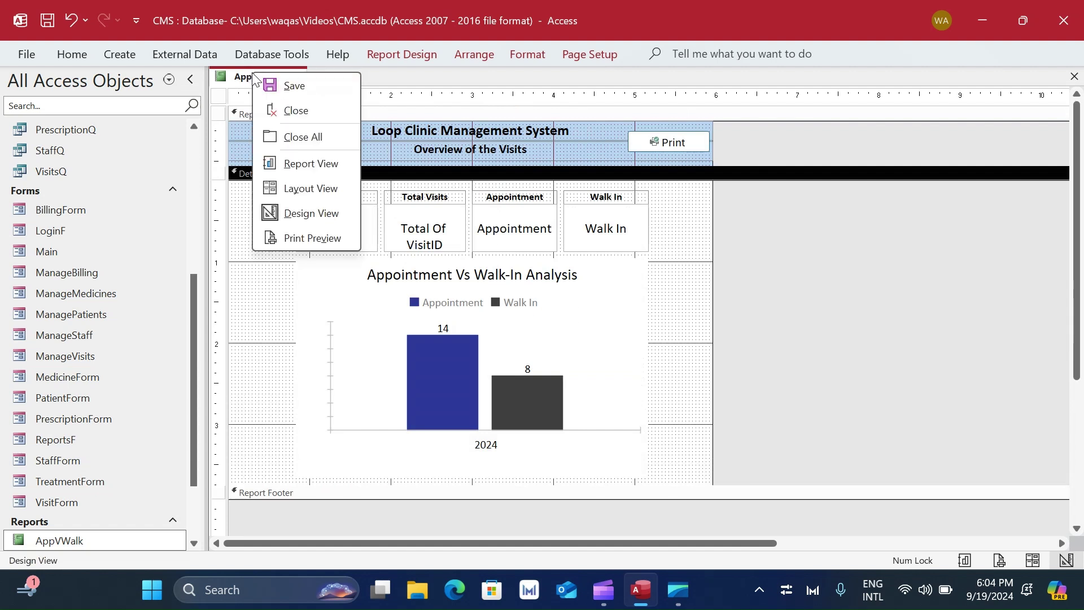
pyautogui.click(308, 164)
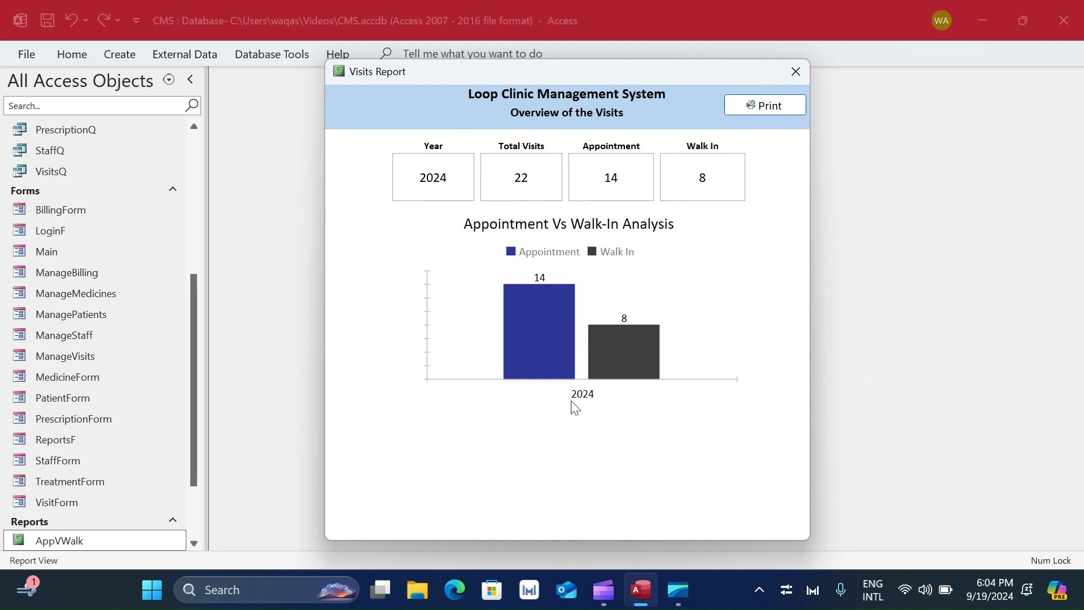
pyautogui.rightClick(696, 492)
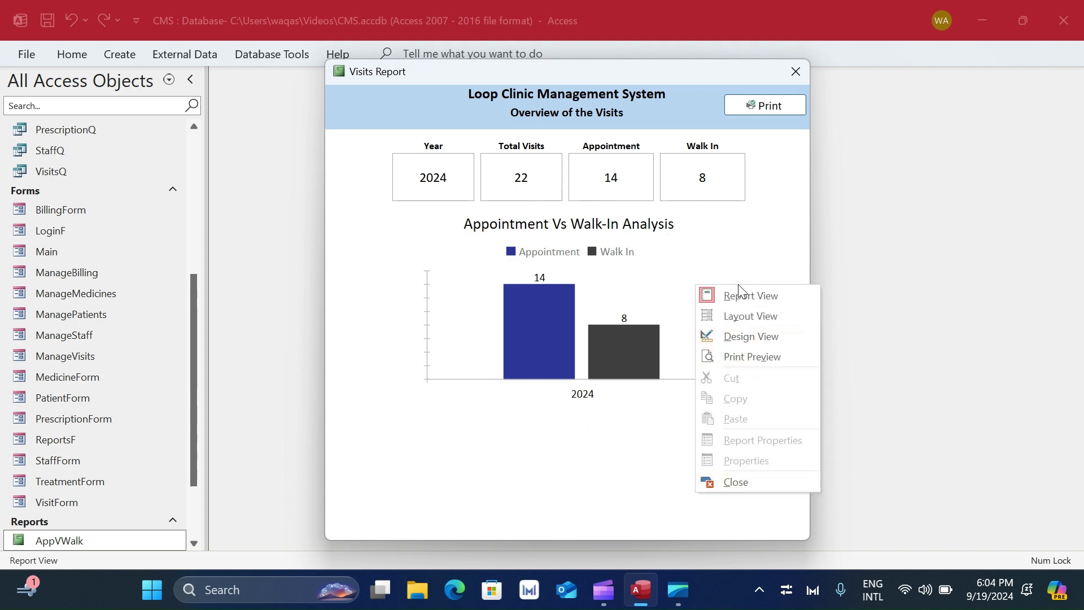
pyautogui.click(745, 337)
pyautogui.scroll(-5, 695, 300)
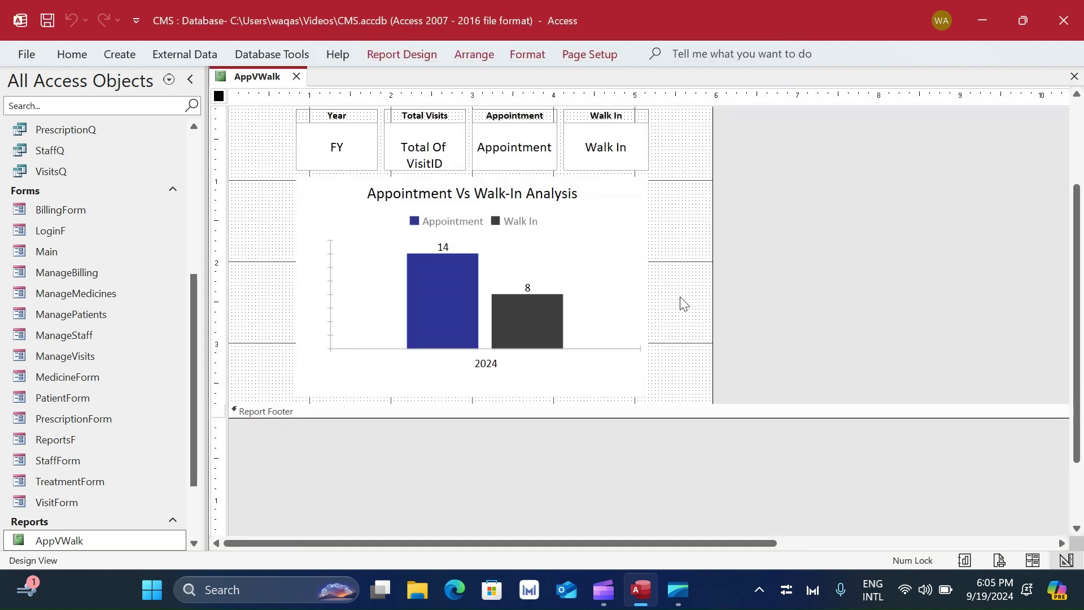
# - Extend the Detail section to a height of about 4.15 inches and move the chart down about 0.35 inch
pyautogui.moveTo(656, 326); pyautogui.dragTo(653, 360)
pyautogui.click(518, 237)
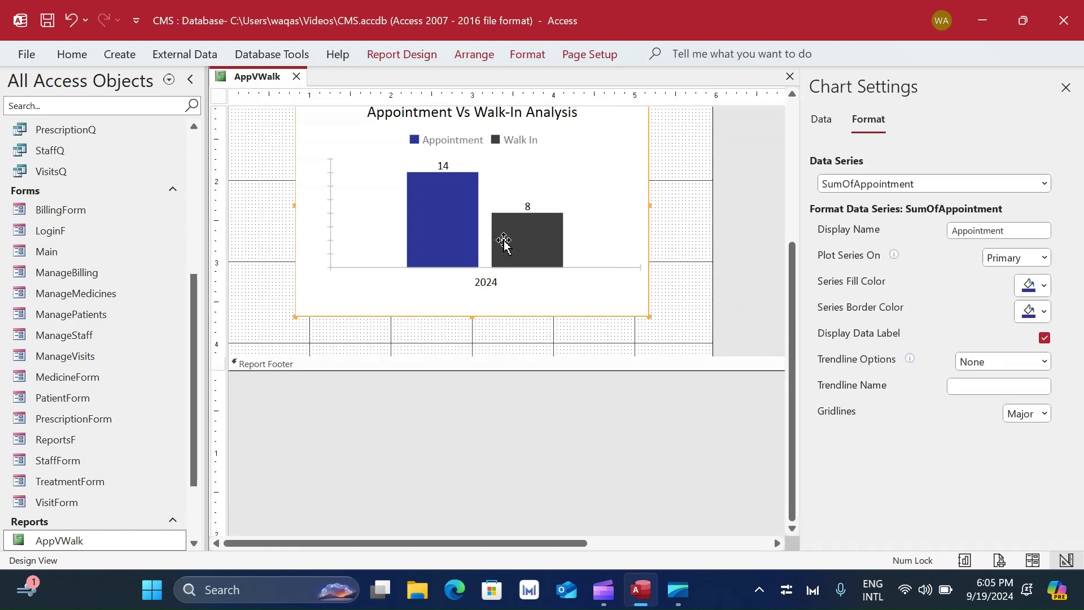
pyautogui.press('Down')
pyautogui.press('Down')
pyautogui.press('Down')
pyautogui.press('Down')
pyautogui.press('Down')
pyautogui.press('Down')
pyautogui.press('Down')
pyautogui.press('Down')
pyautogui.press('Down')
pyautogui.press('Down')
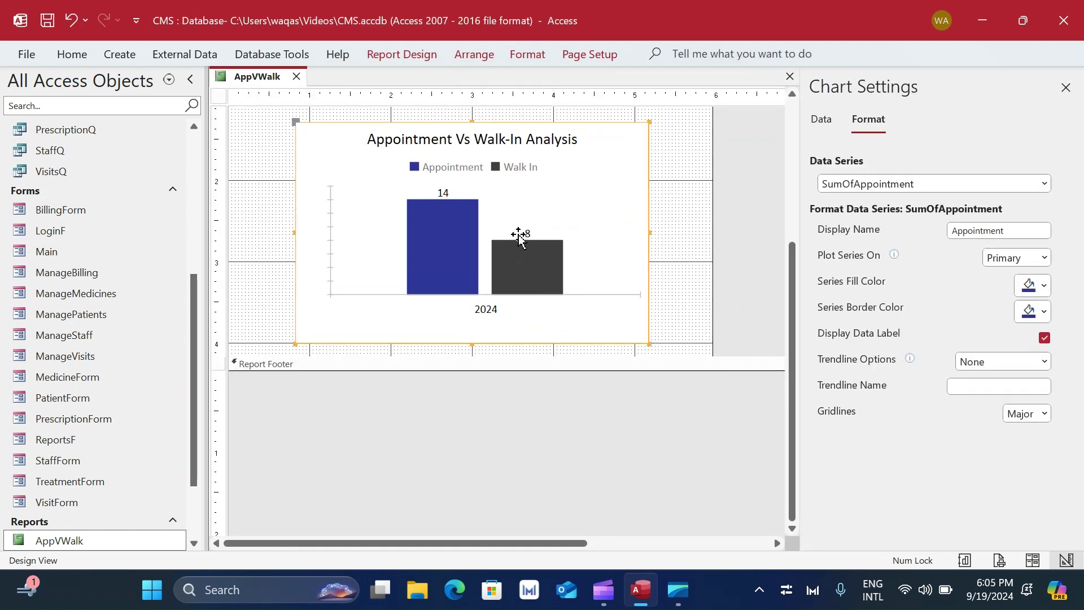
pyautogui.scroll(3, 481, 296)
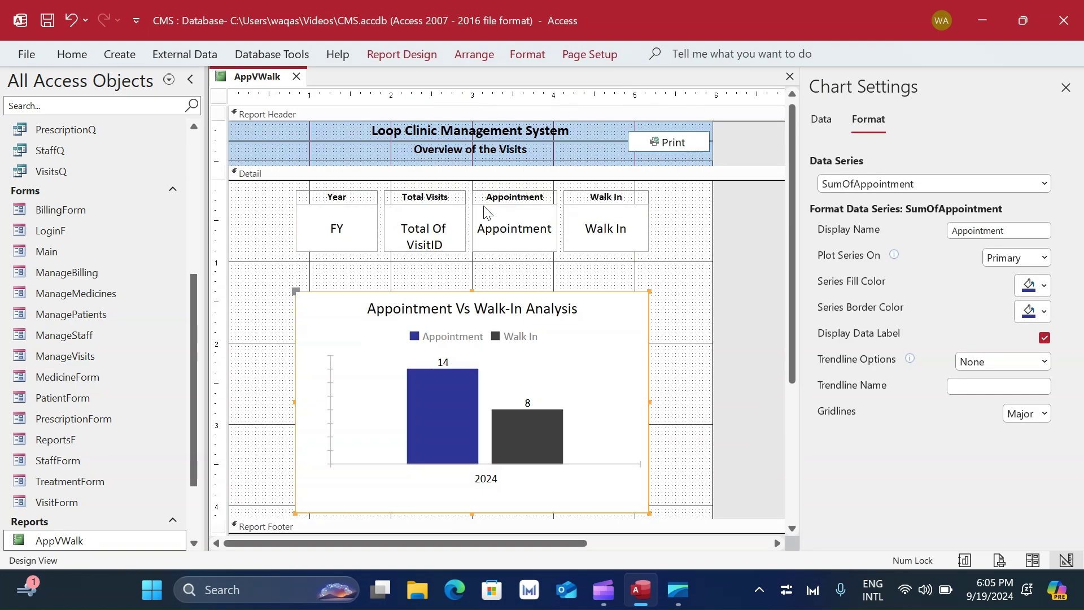
# - Nudge the chart, then all the column labels and text boxes above it, down about 0.1 inch
pyautogui.click(488, 295)
pyautogui.moveTo(488, 294); pyautogui.dragTo(488, 301)
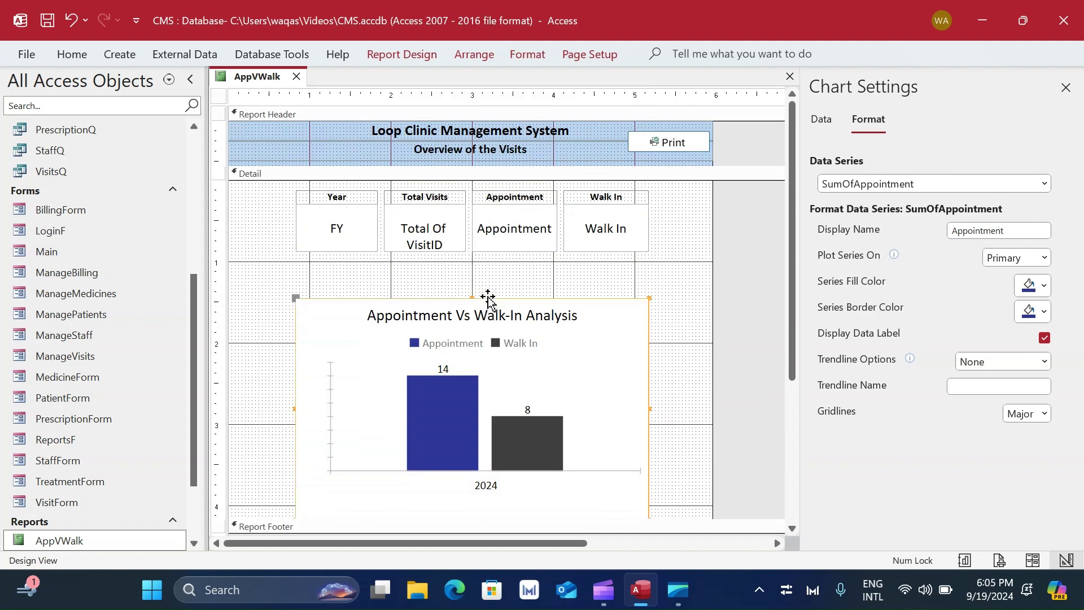
pyautogui.click(670, 281)
pyautogui.moveTo(343, 213)
pyautogui.mouseDown()
pyautogui.moveTo(324, 205)
pyautogui.moveTo(338, 232)
pyautogui.mouseUp()
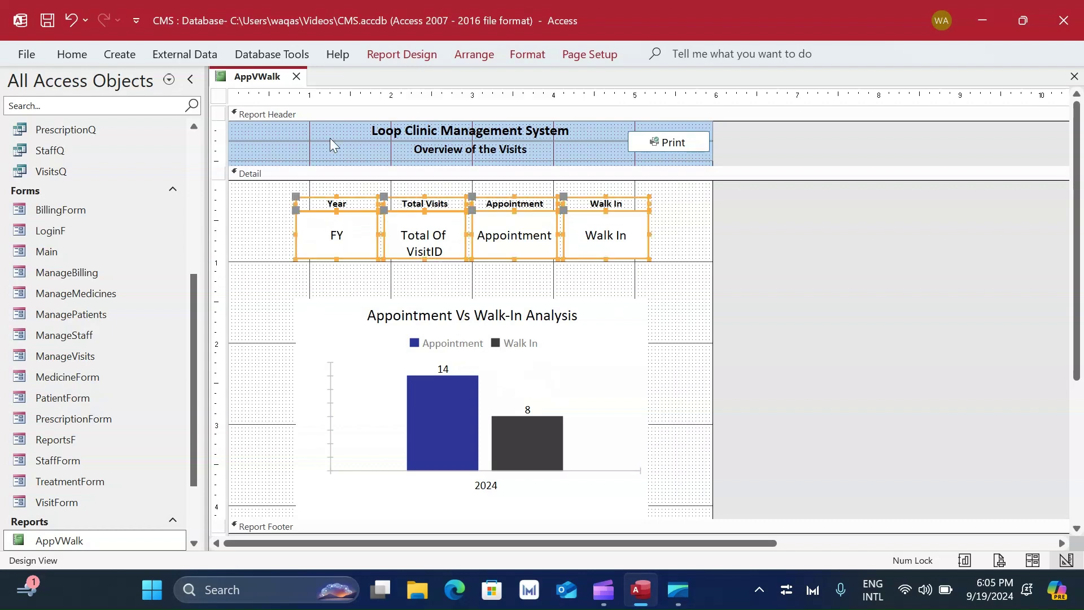
# - Preview the AppVWalk report in Report View and reposition its pop-up window to check the adjusted layout
pyautogui.rightClick(237, 83)
pyautogui.click(296, 166)
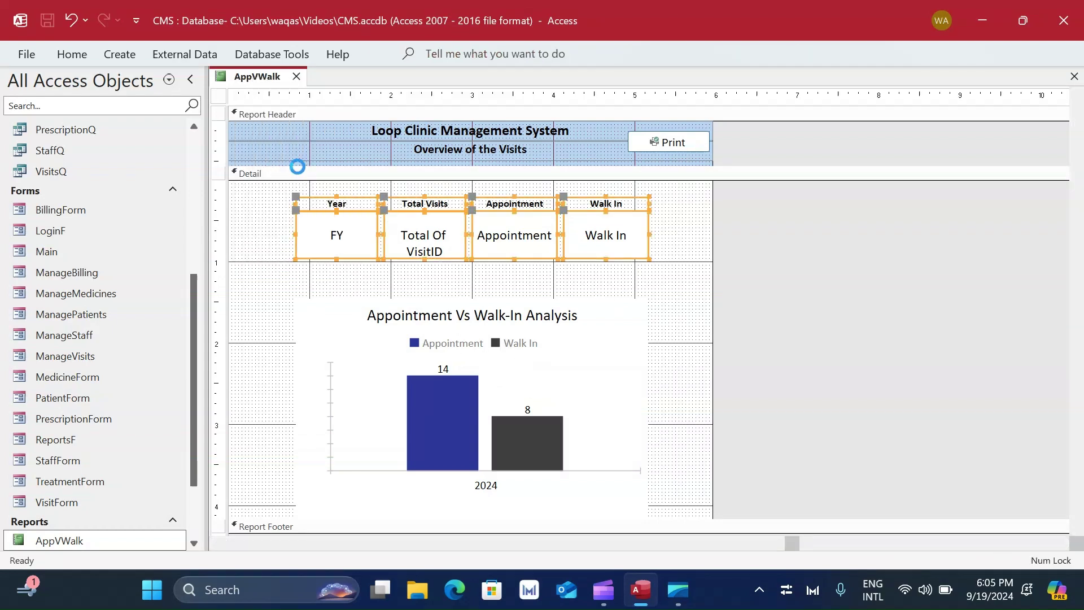
pyautogui.moveTo(565, 102); pyautogui.dragTo(650, 76)
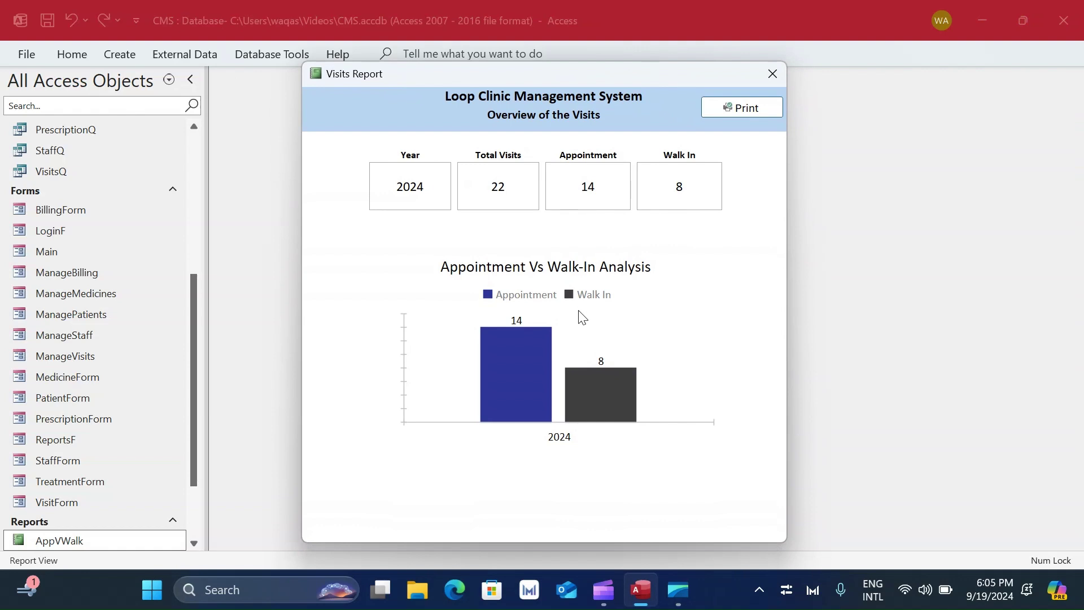